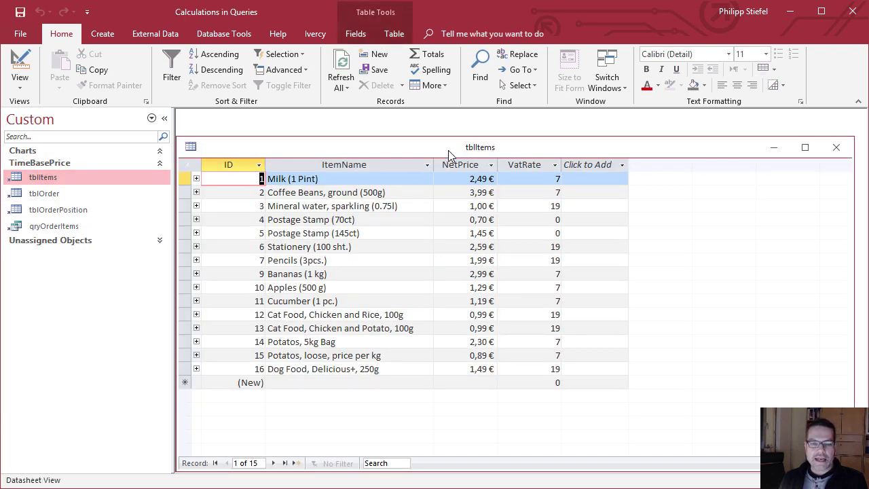
- Examine the NetPrice column and the two potato records in tblItems, and close the table
left_click_drag(451, 153, 460, 137)
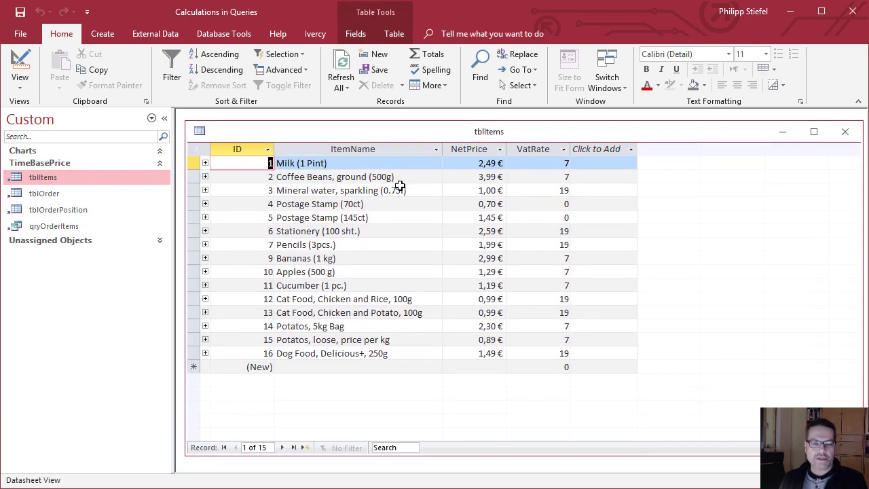
left_click(469, 150)
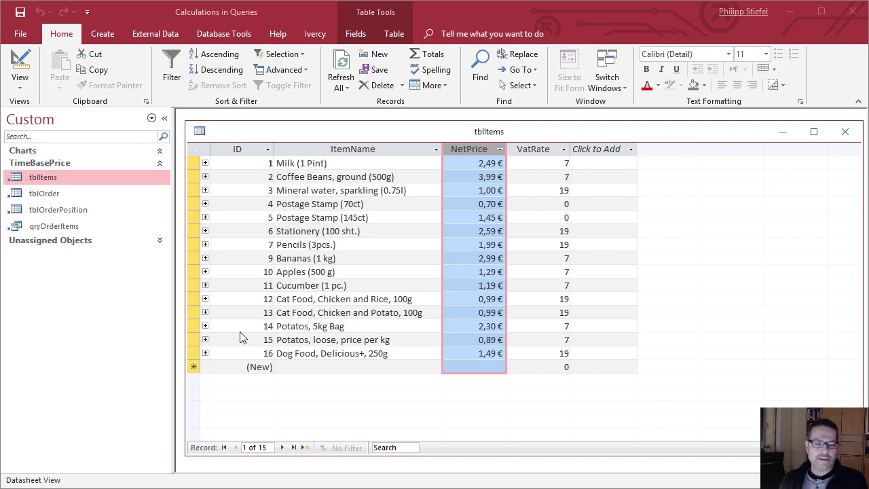
left_click_drag(193, 326, 284, 348)
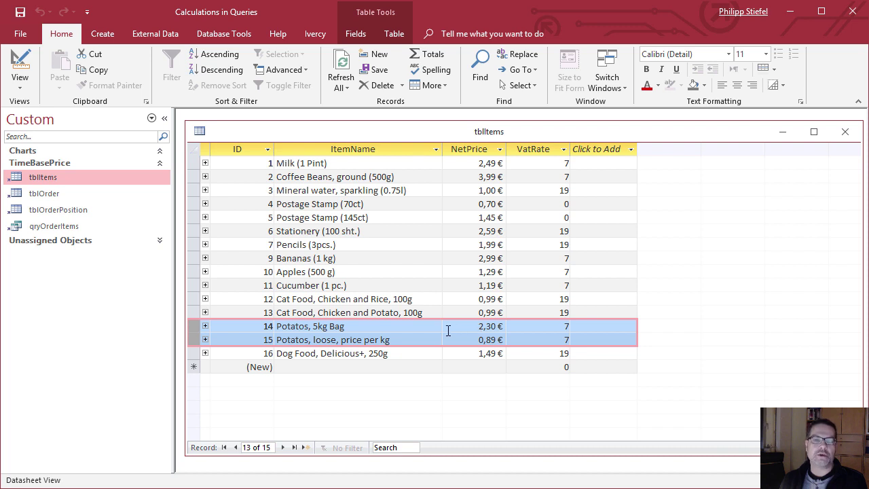
left_click(845, 131)
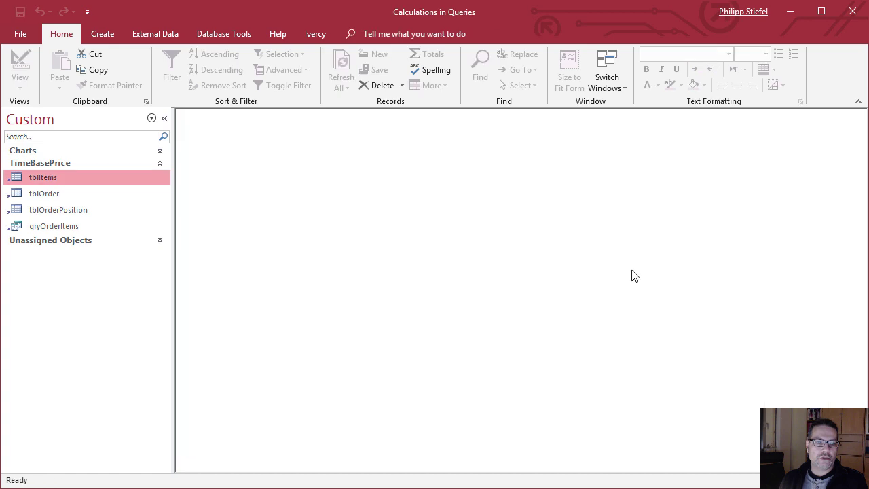
- Create a new table in design view with an AutoNumber field PriceId set as its primary key
left_click(102, 33)
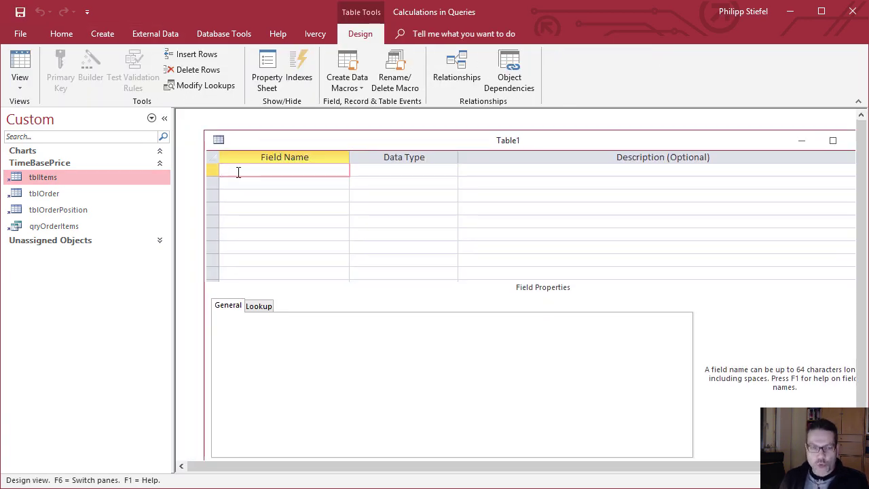
type("IPriceId")
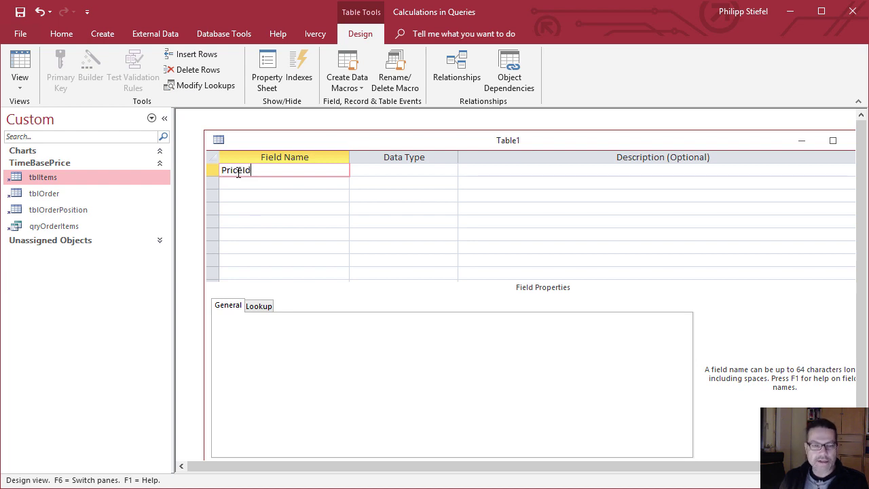
key("Tab")
type("AutoNumber")
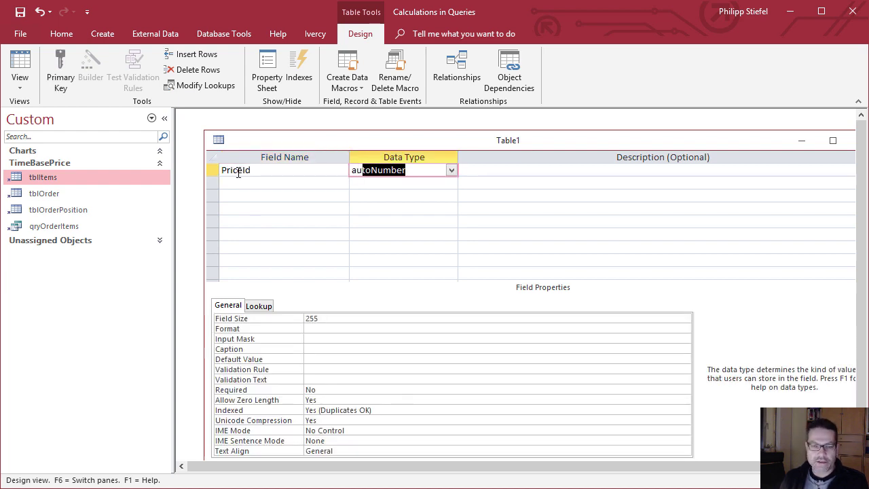
key("Tab")
left_click(213, 170)
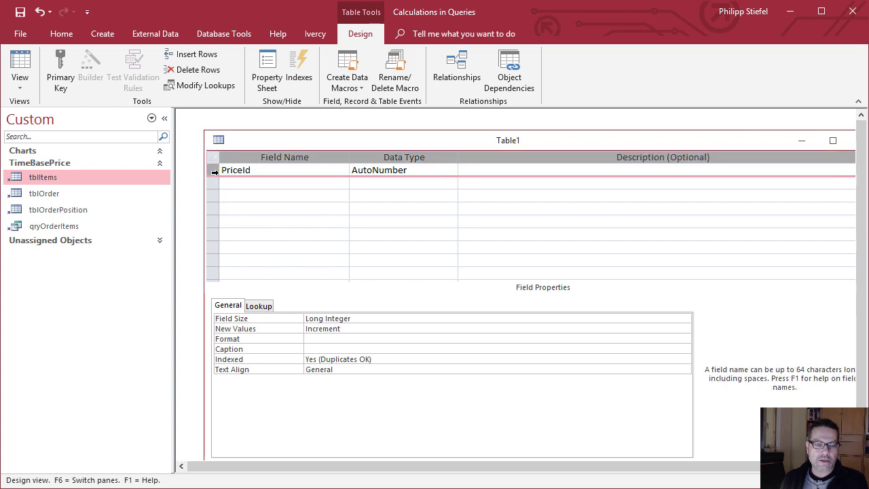
left_click(63, 68)
- Add a Number field named ItemId to the table and leave its default value empty
left_click(235, 184)
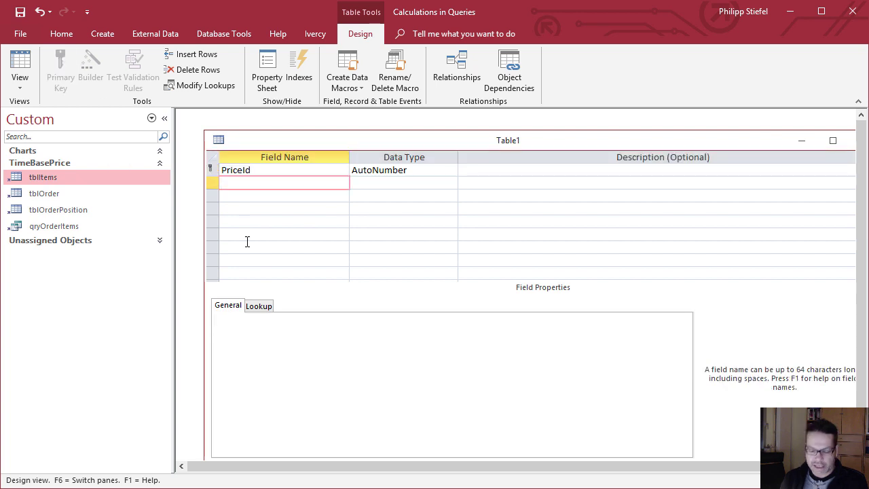
type("ItemId")
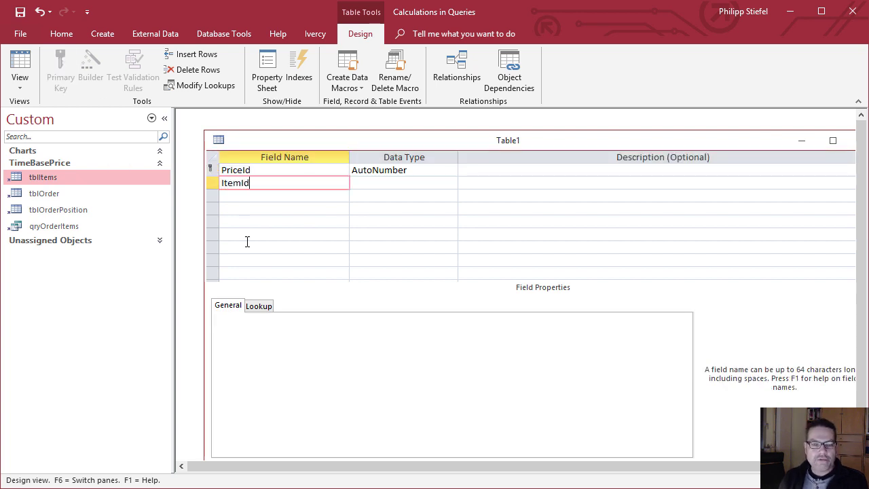
key("Tab")
type("nu")
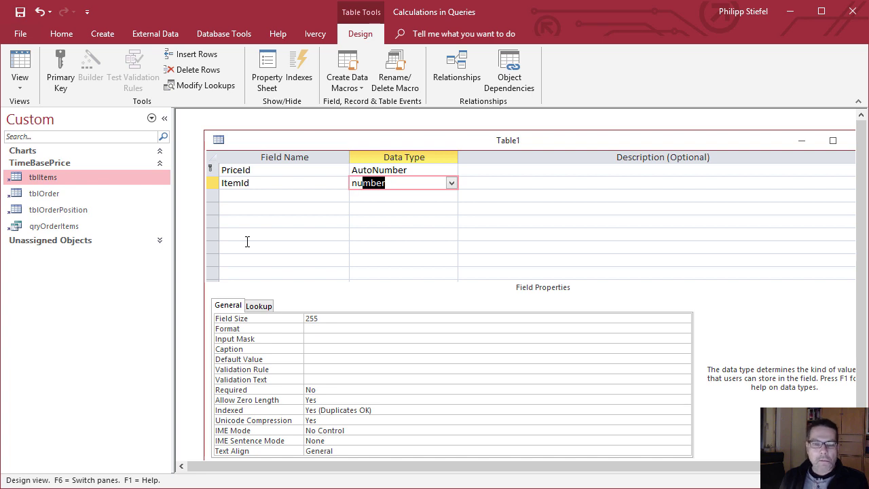
key("Tab")
left_click(346, 372)
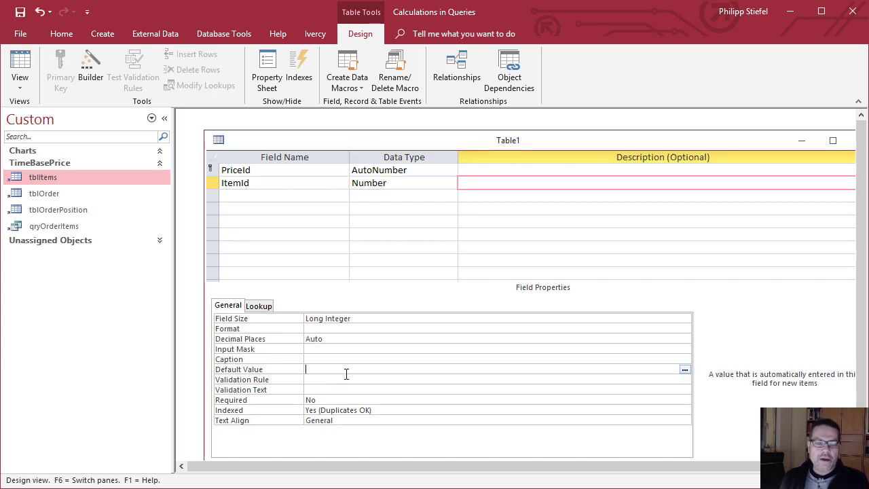
left_click(231, 184)
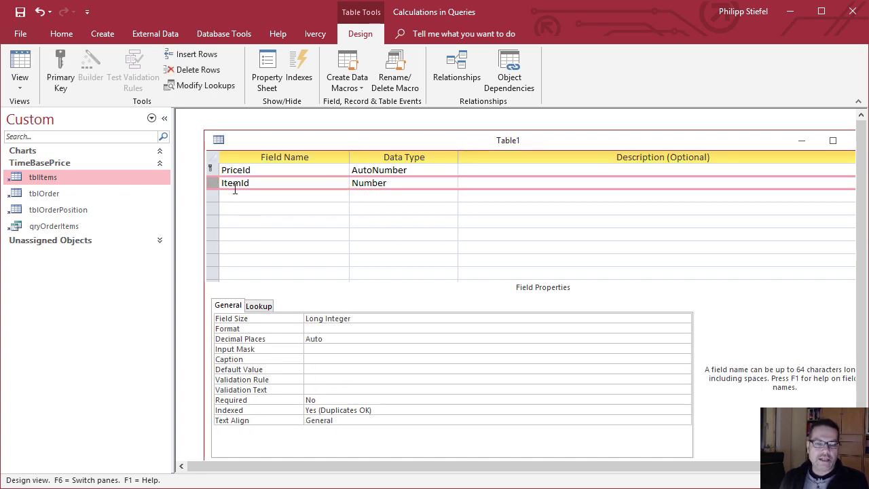
- Add a NetPrice field with the Currency data type below ItemId
left_click(241, 196)
type("NetPrice")
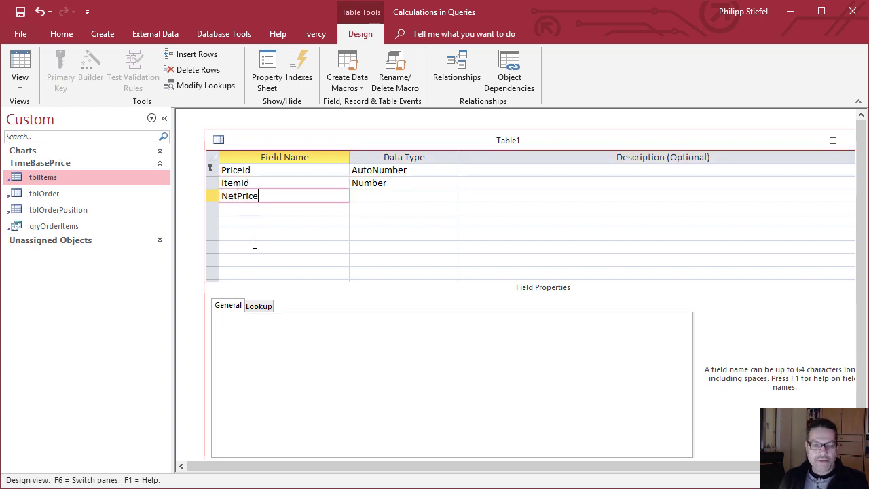
key("Tab")
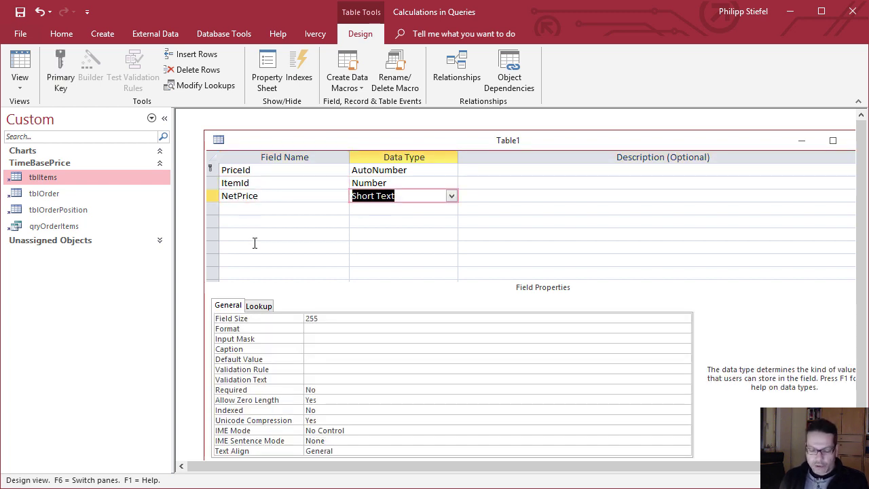
type("c")
key("Tab")
key("Tab")
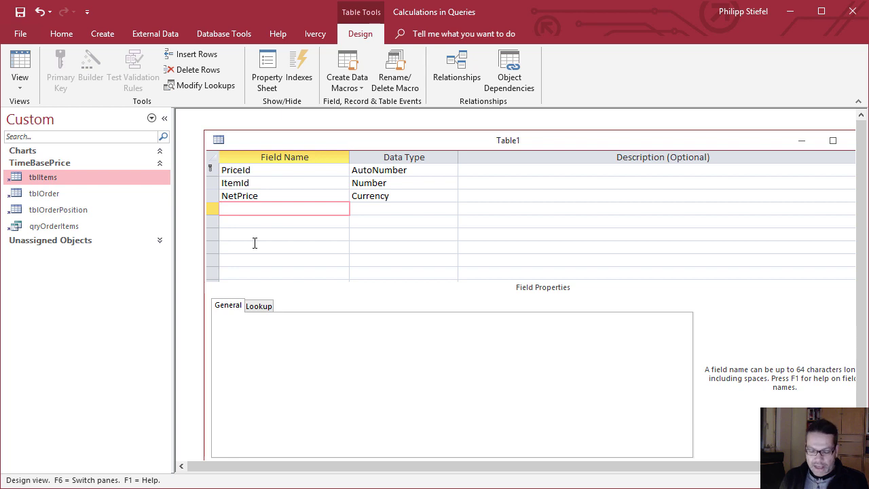
- Add a ValidFrom field with the Date/Time data type below NetPrice
type("Valid")
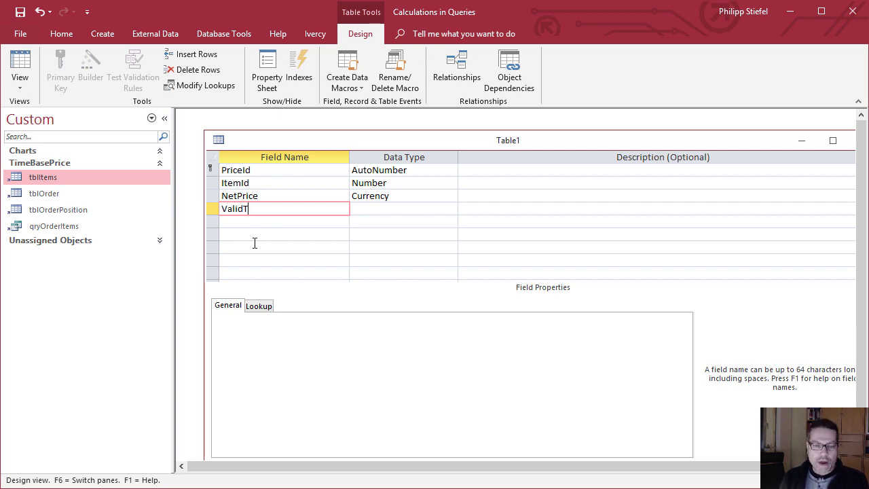
type("From")
key("Tab")
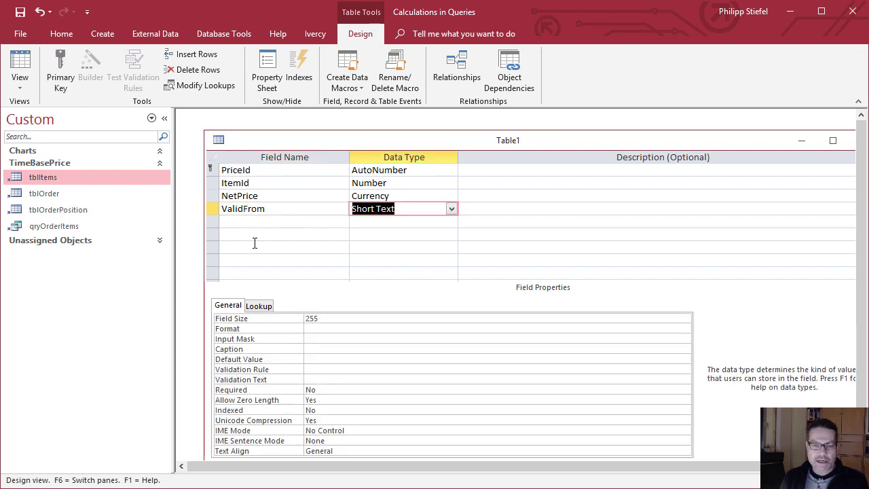
type("da")
key("Tab")
key("Tab")
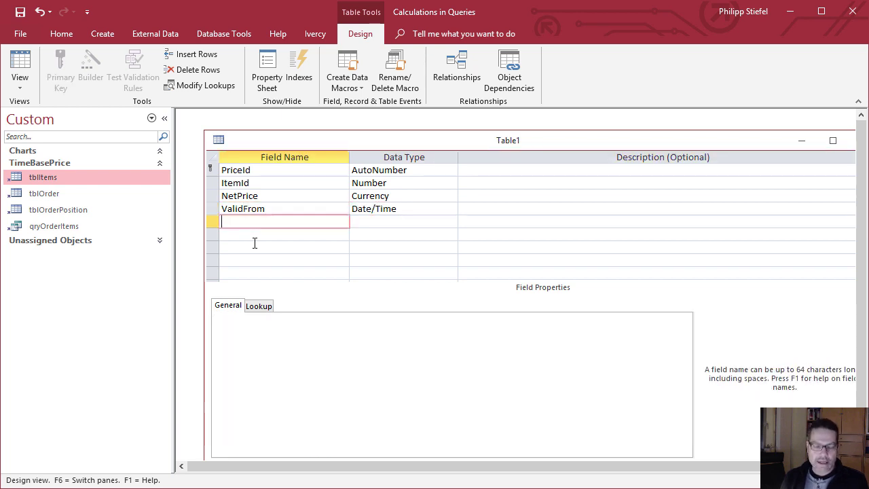
- Add a ValidTo field with the Date/Time data type below ValidFrom
type("ValidaTo")
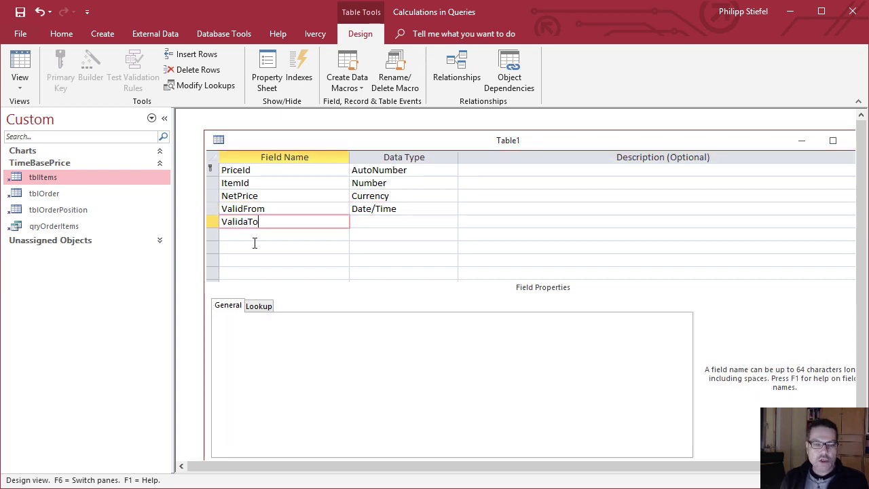
key("BackSpace")
key("Tab")
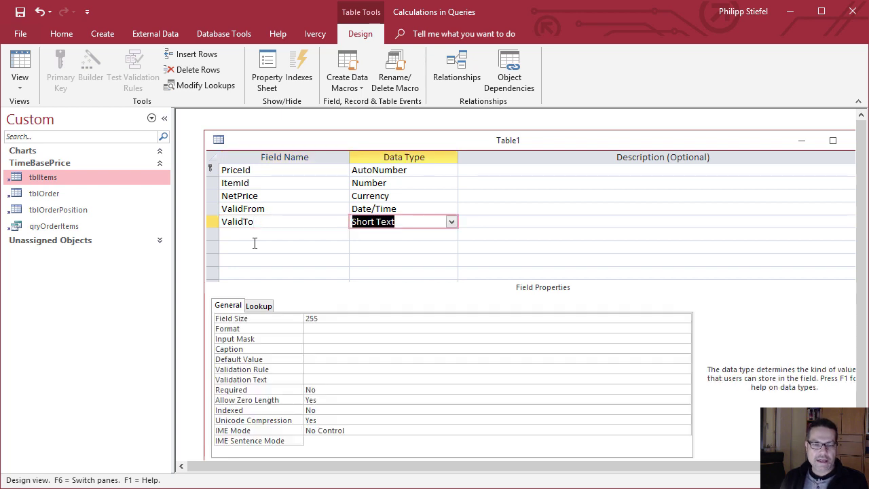
type("dt")
key("BackSpace")
type("ate/Time")
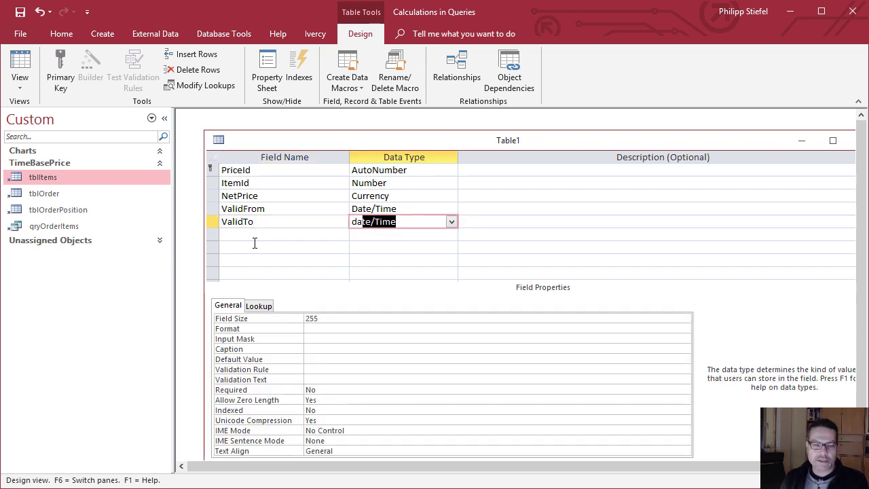
key("Tab")
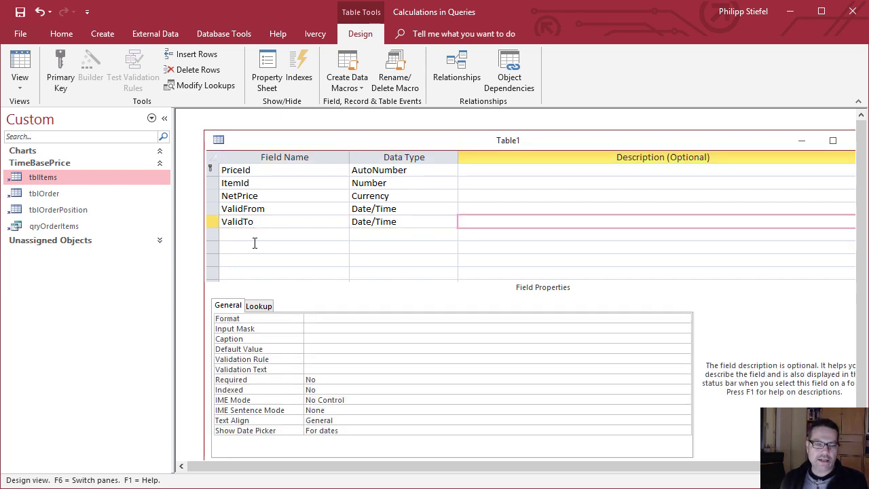
- Save the new table as tblPrice and close its design view
left_click(20, 13)
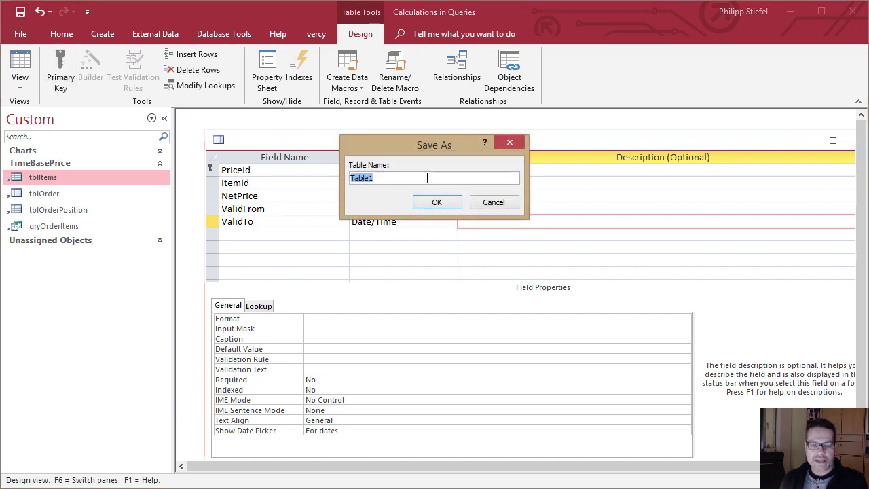
type("tblPric")
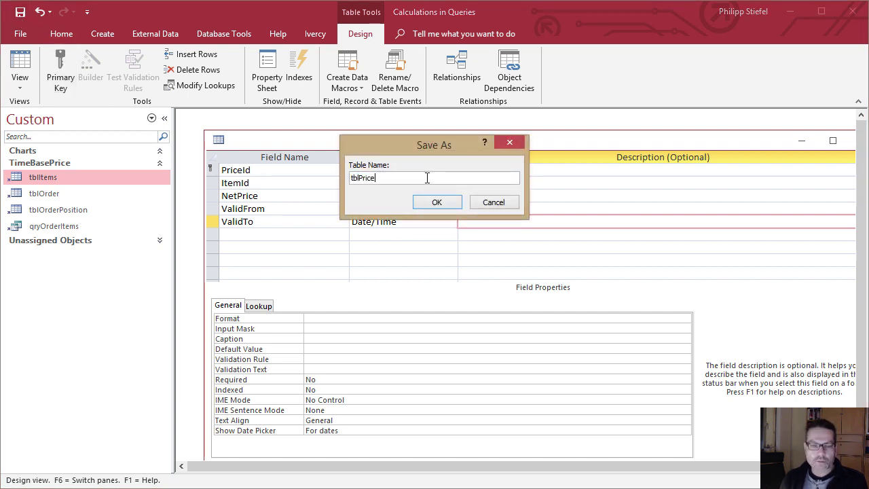
key("Return")
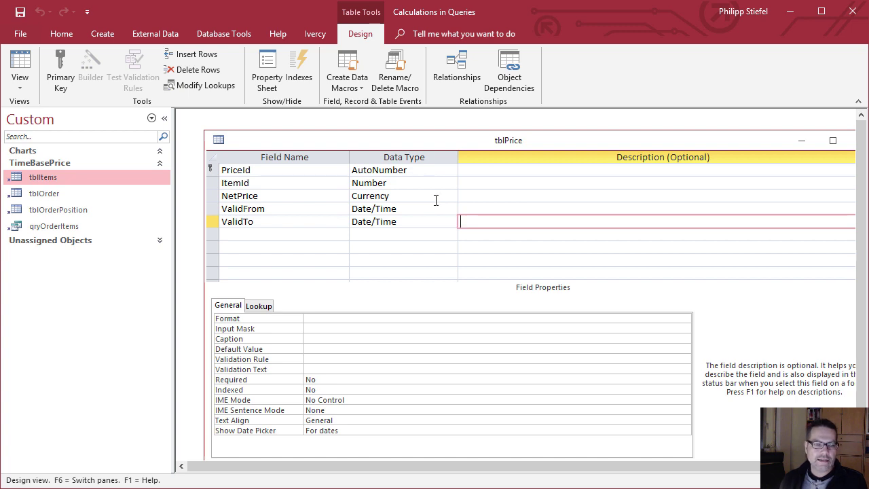
right_click(759, 143)
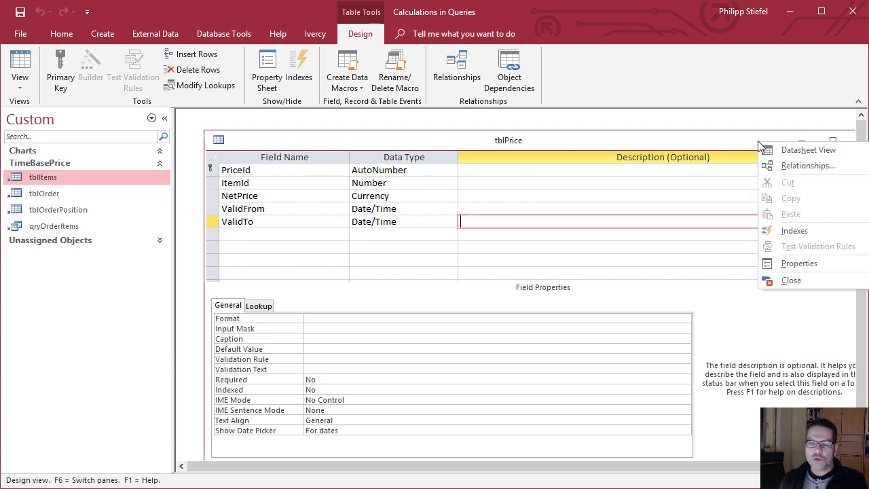
left_click(770, 279)
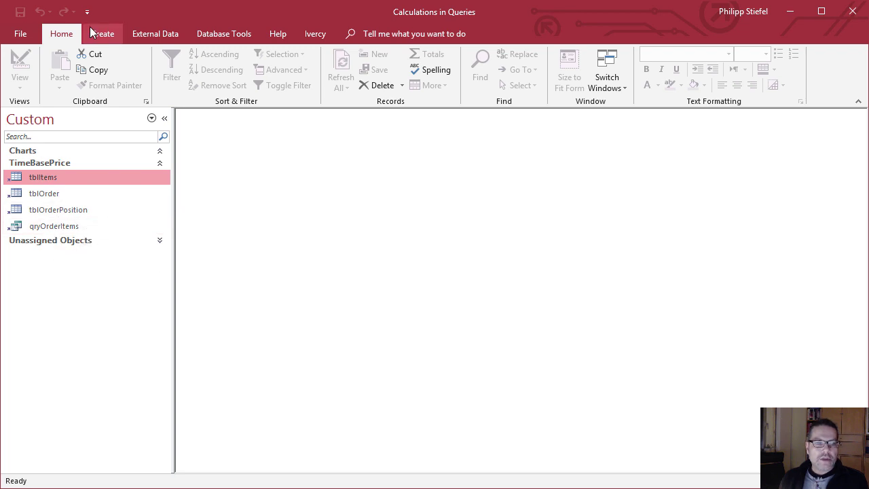
- Create a new query in design view based on tblItems and include its ID and NetPrice fields
left_click(114, 35)
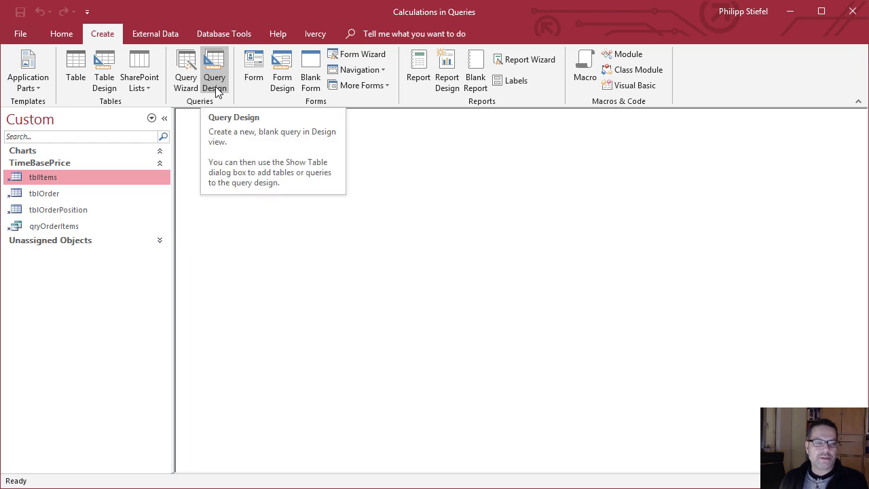
left_click(215, 87)
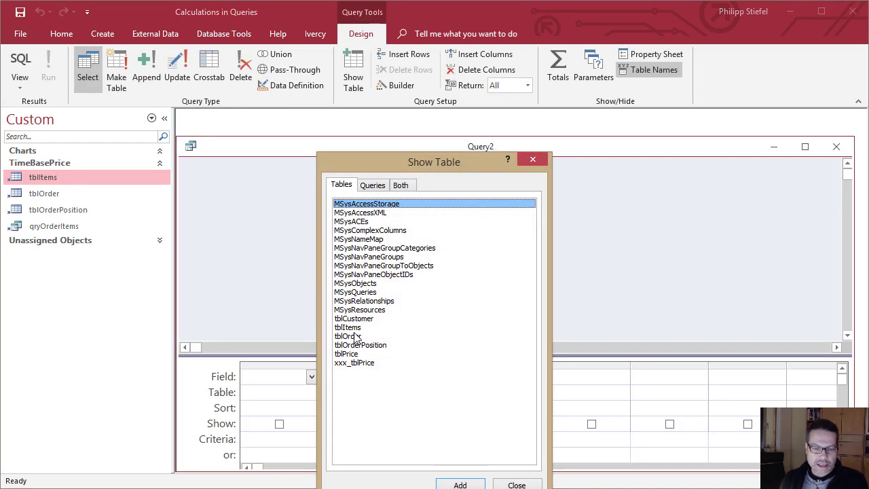
double_click(353, 328)
left_click(516, 485)
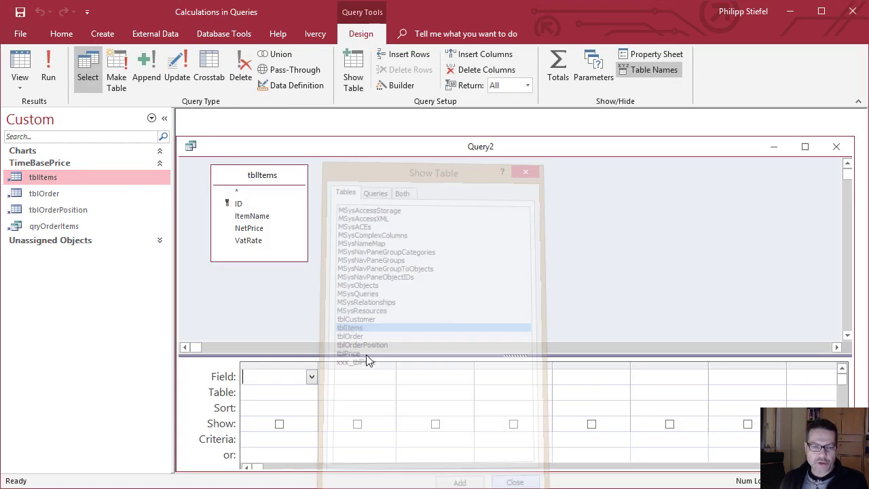
double_click(287, 151)
double_click(263, 159)
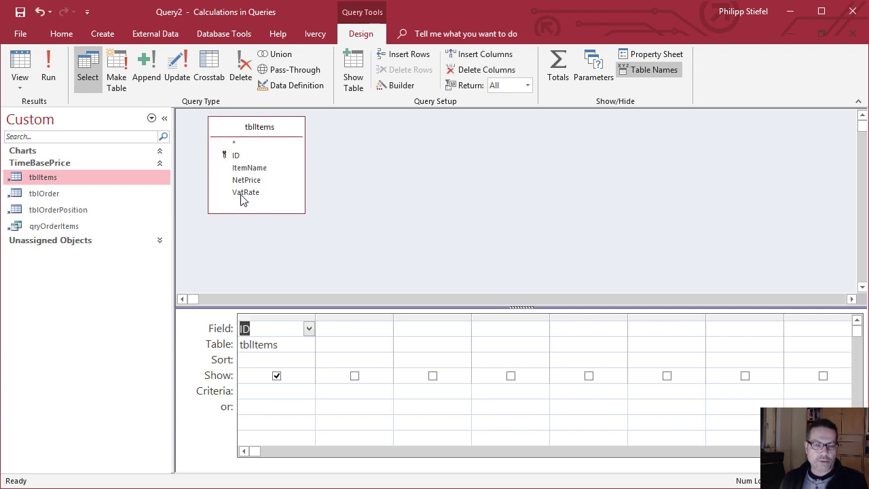
double_click(247, 180)
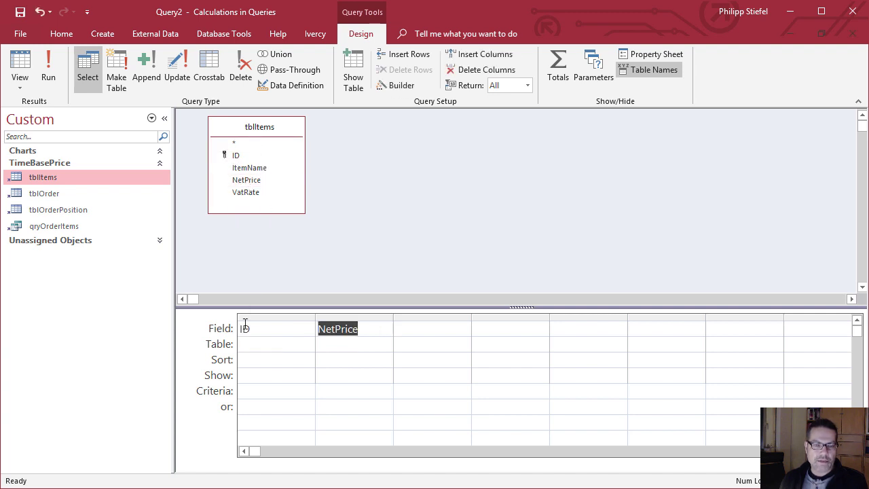
- Convert the query to an append query that targets tblPrice in the current database
left_click(146, 65)
left_click(546, 162)
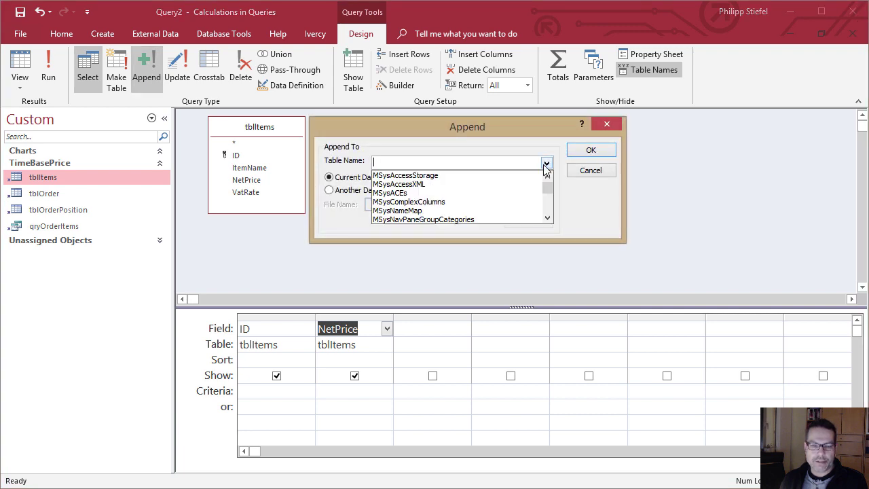
left_click_drag(547, 185, 527, 224)
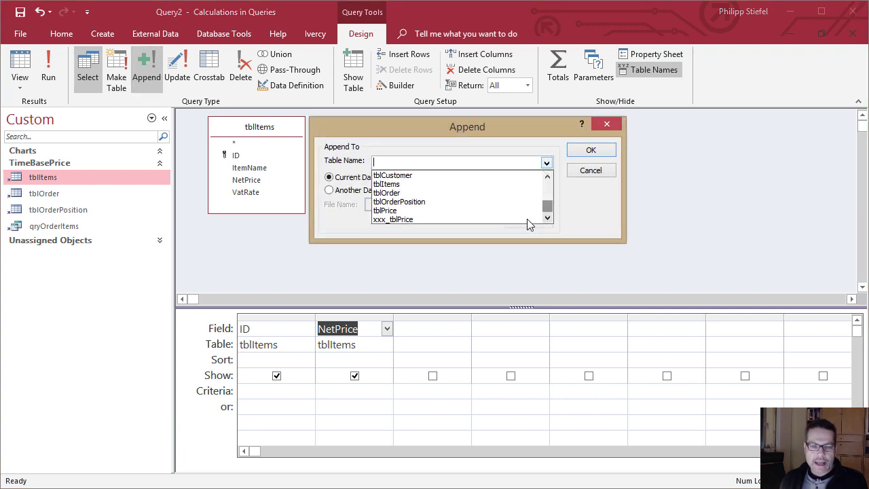
left_click(381, 211)
left_click(407, 161)
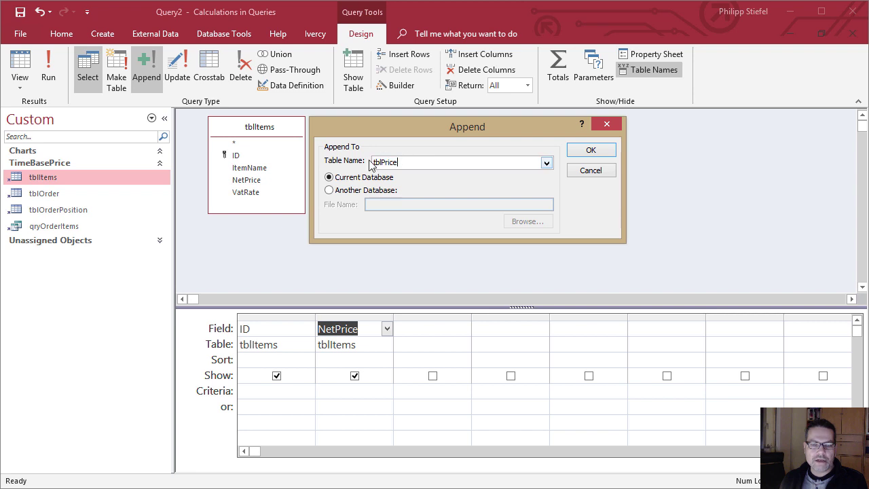
left_click(589, 150)
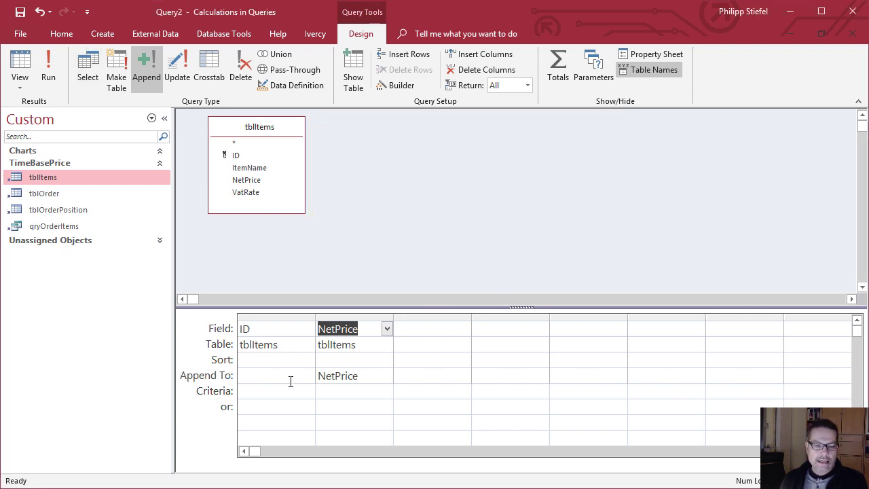
- Map the query's ID field to the ItemId field of tblPrice
left_click(290, 376)
left_click(309, 378)
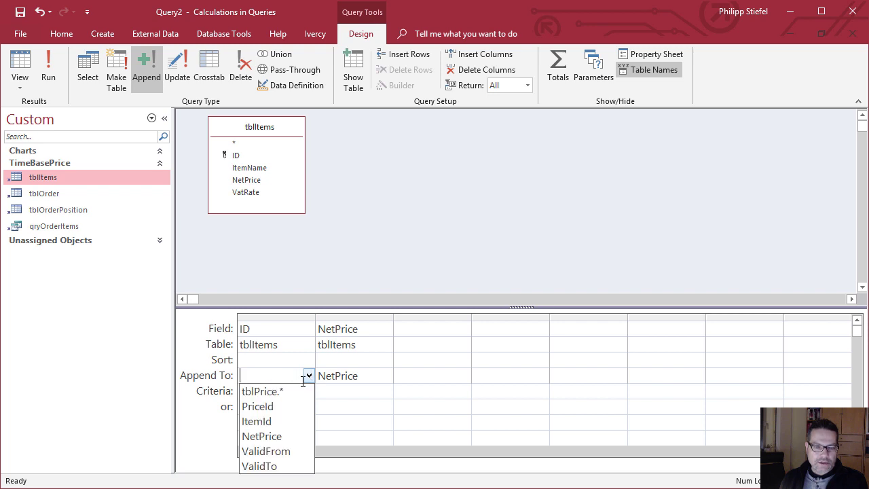
left_click(272, 421)
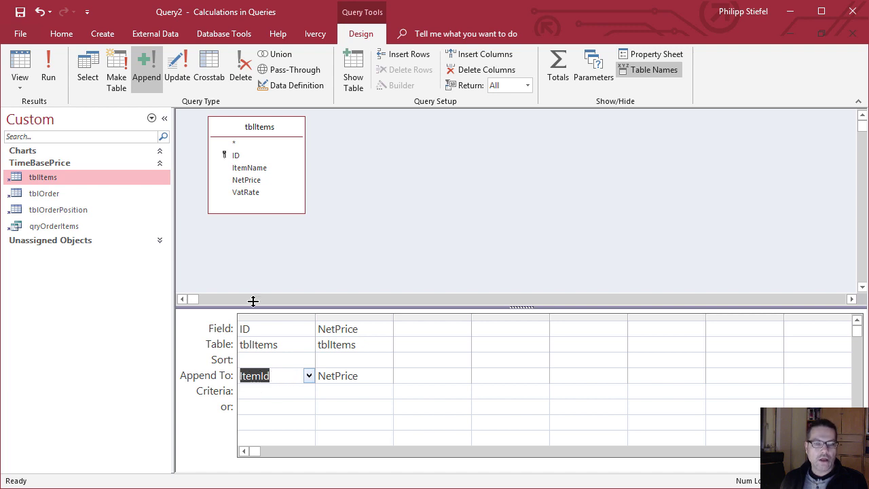
- Run the append query and close it without saving its design
left_click(47, 76)
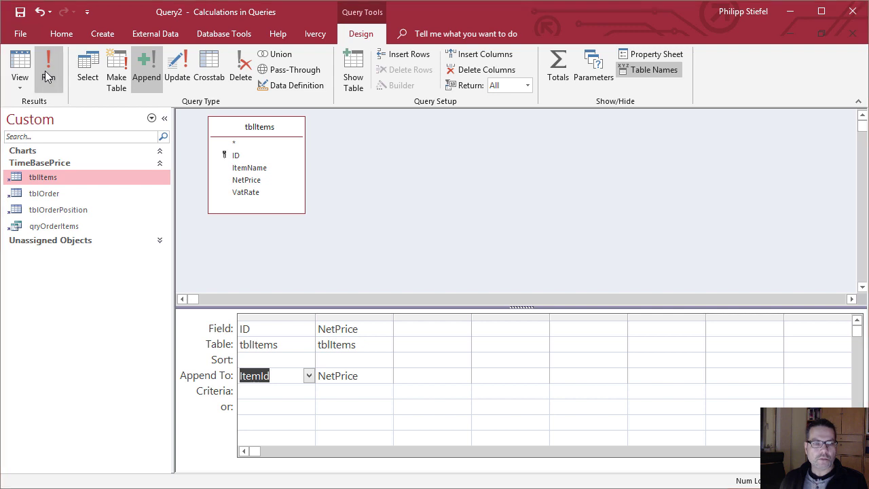
left_click(298, 189)
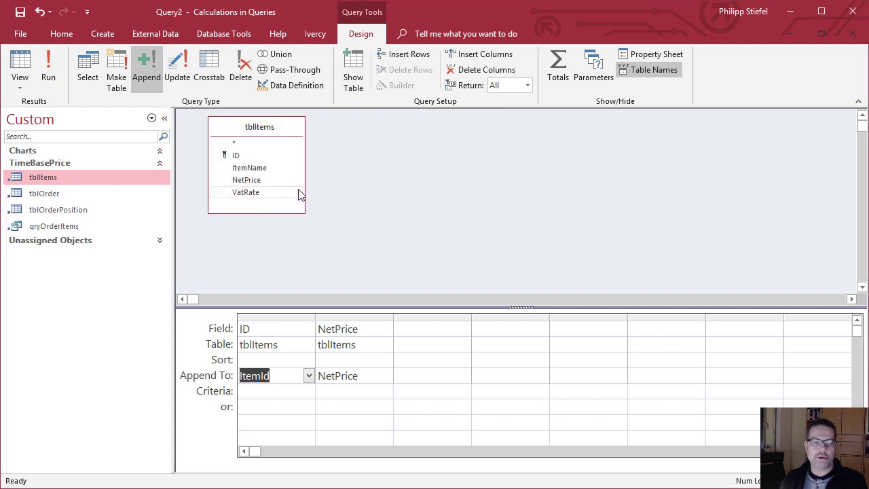
left_click(854, 34)
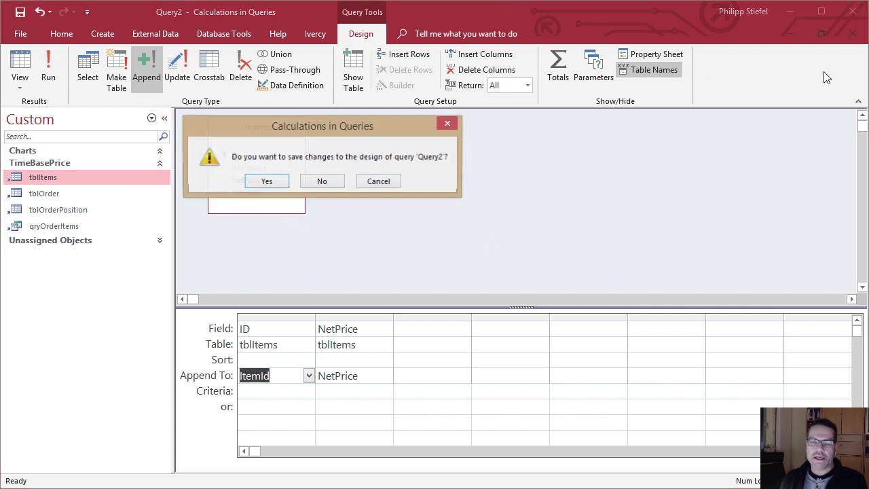
left_click(324, 182)
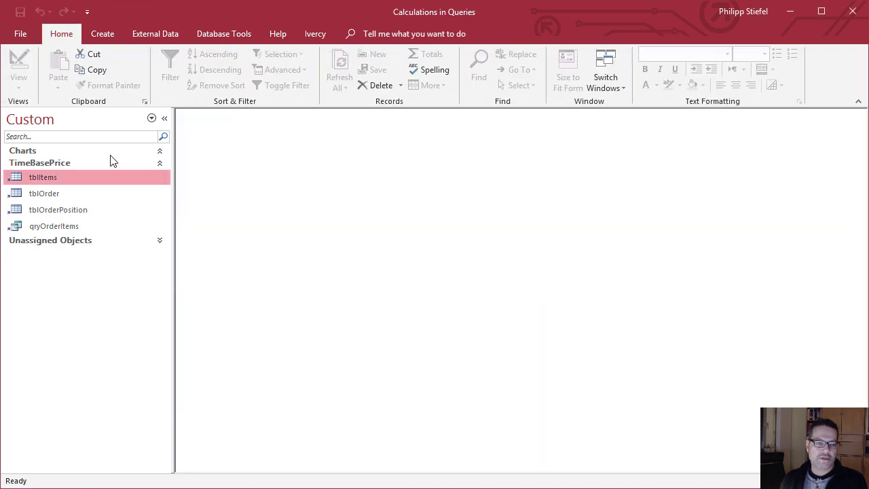
- Add the tblPrice table from Unassigned Objects to the TimeBasePrice group
left_click(160, 241)
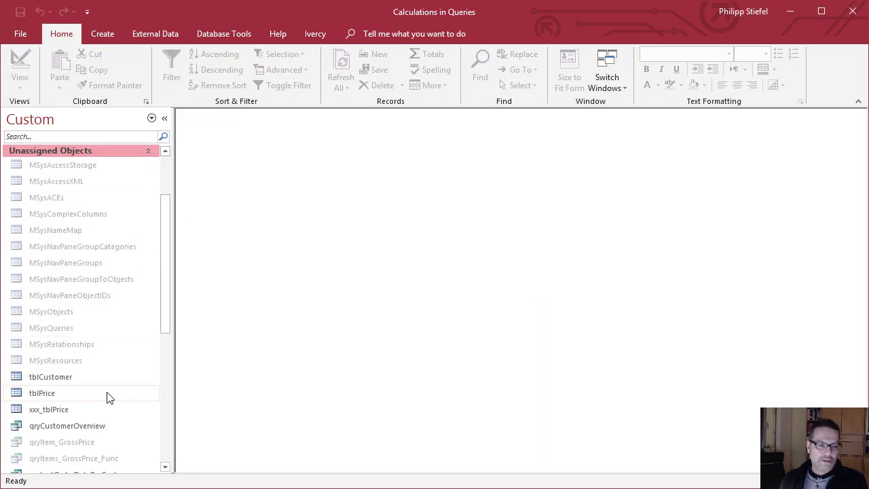
right_click(33, 393)
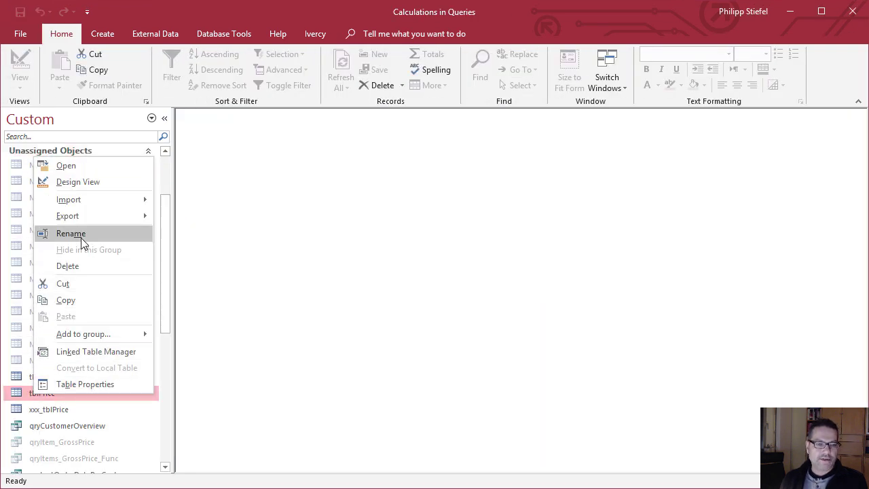
mouse_move(149, 333)
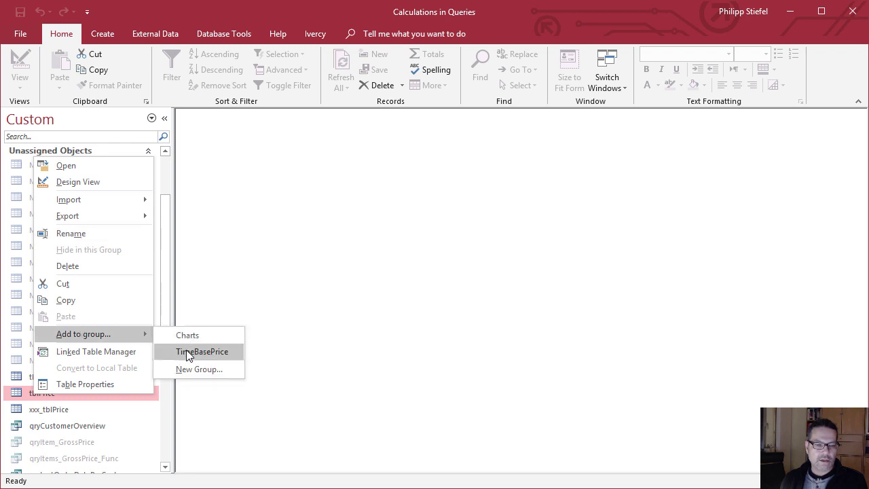
left_click(202, 351)
left_click(96, 167)
left_click(64, 231)
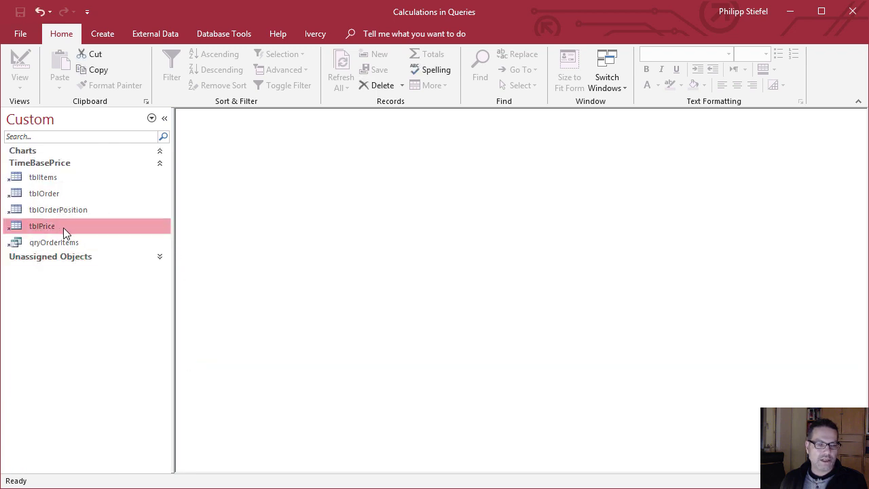
- Open the tblPrice table and inspect its ValidFrom and ValidTo columns
double_click(43, 230)
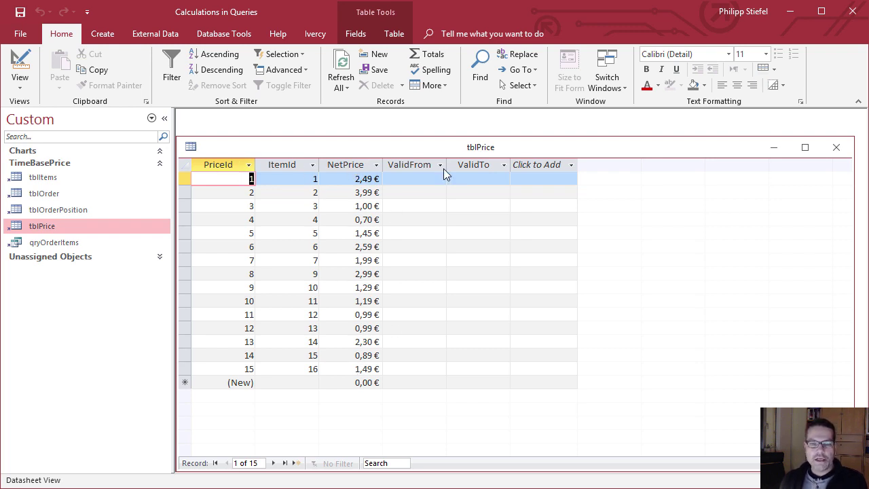
left_click_drag(419, 165, 473, 164)
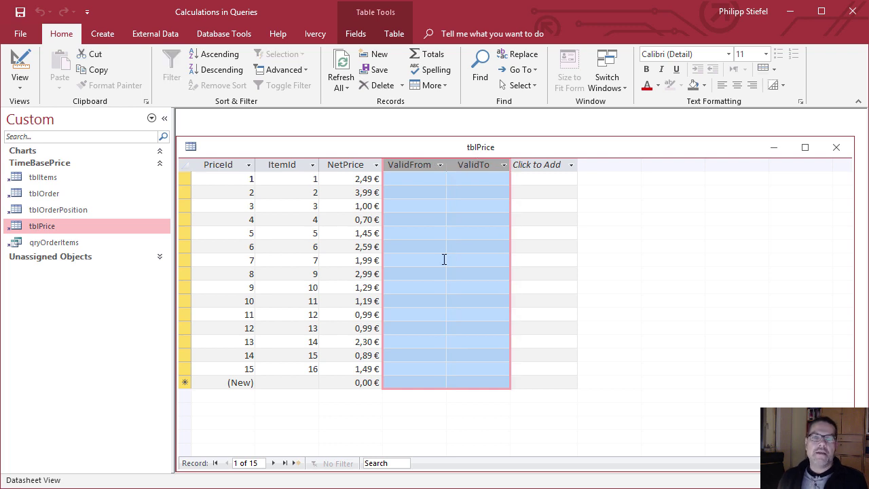
left_click_drag(266, 149, 289, 127)
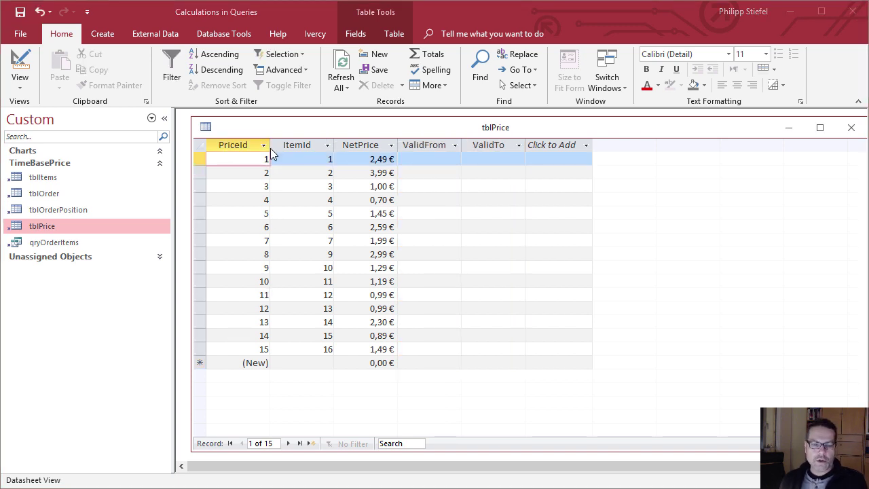
- Hide the PriceId column in the tblPrice datasheet by shrinking its width to nothing
left_click(265, 145)
left_click(272, 142)
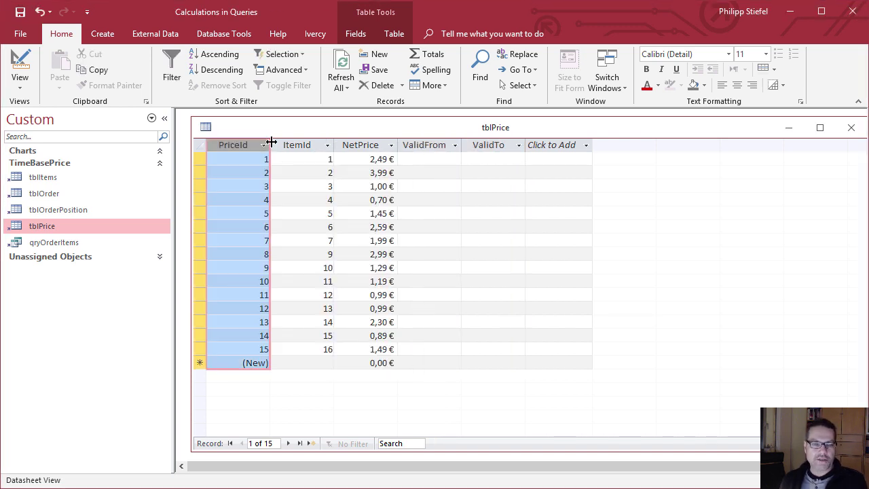
left_click_drag(271, 145, 204, 146)
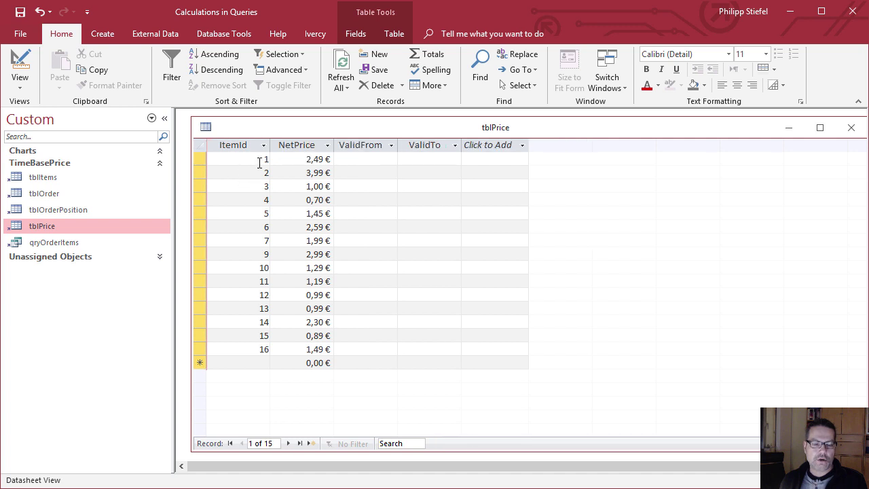
- Filter the tblPrice records to ItemId values 14 and 15
left_click(263, 145)
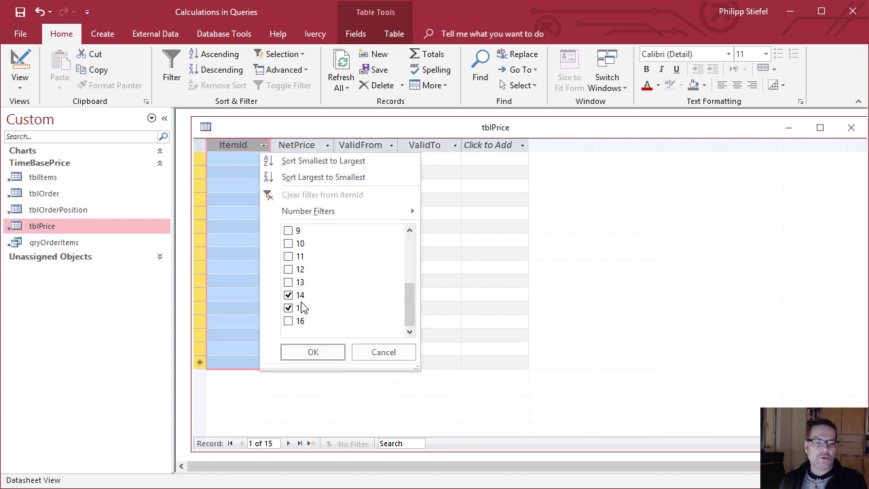
left_click(303, 353)
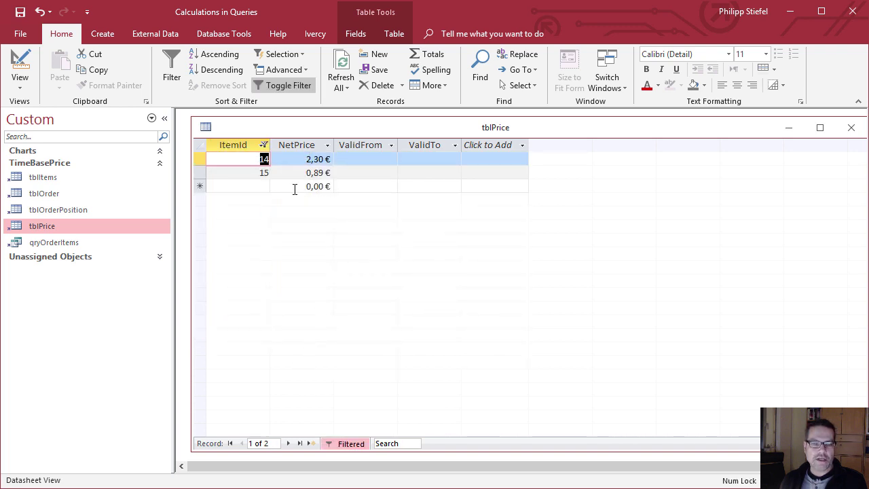
left_click(291, 173)
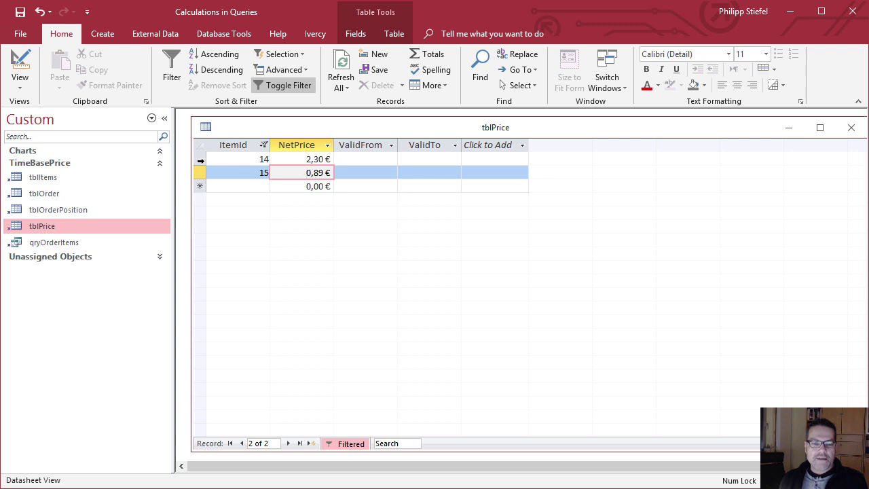
left_click(200, 160)
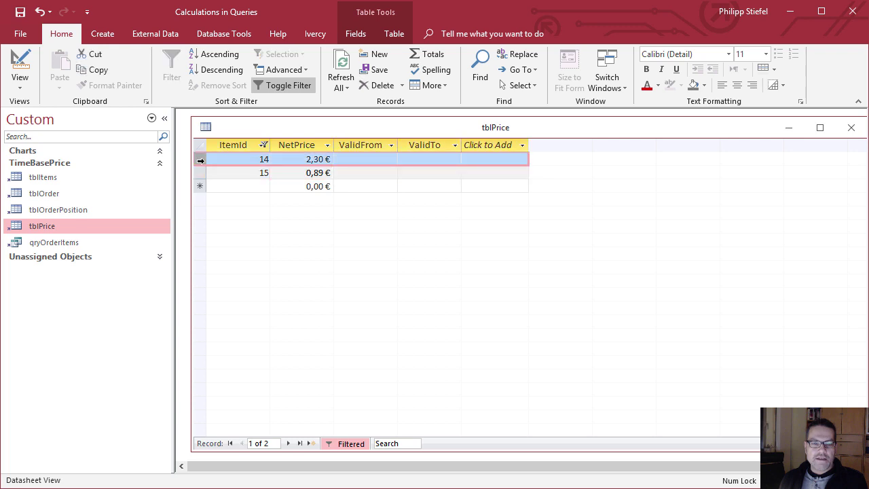
- Set the ValidTo date to 31.12.2018 for the existing price records of items 14 and 15
left_click(430, 159)
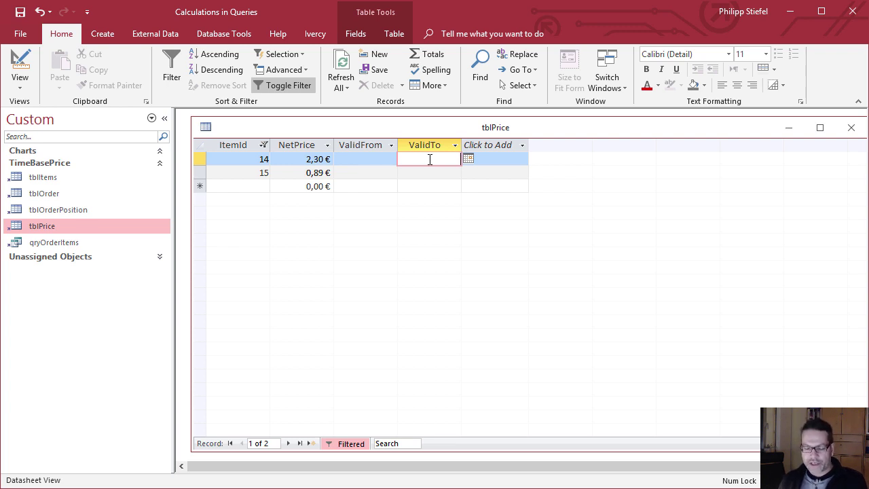
type("31")
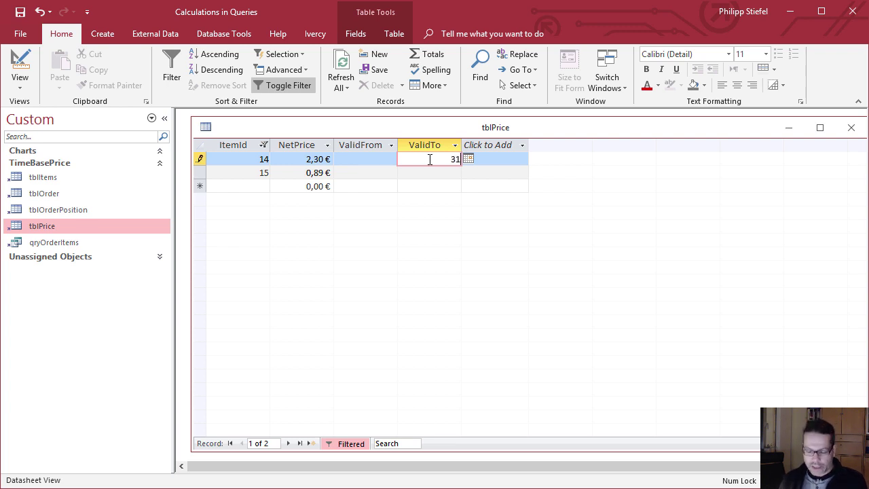
type(".12.2018")
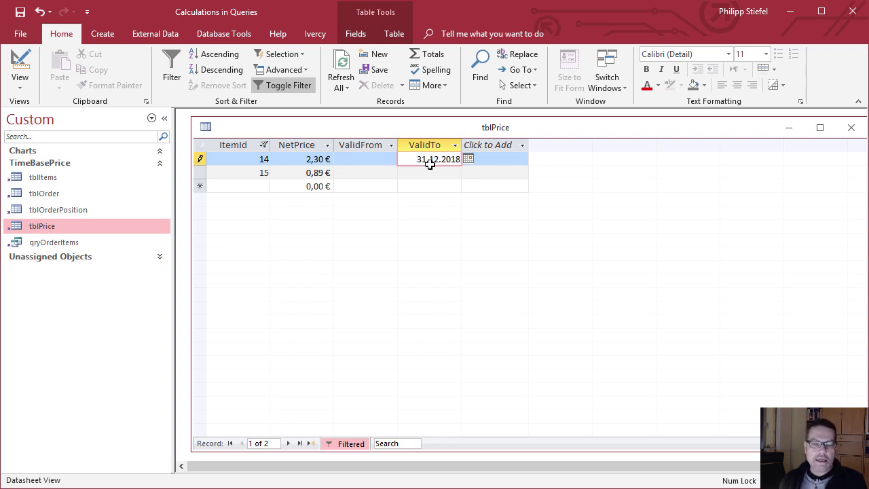
left_click(430, 171)
type("31.")
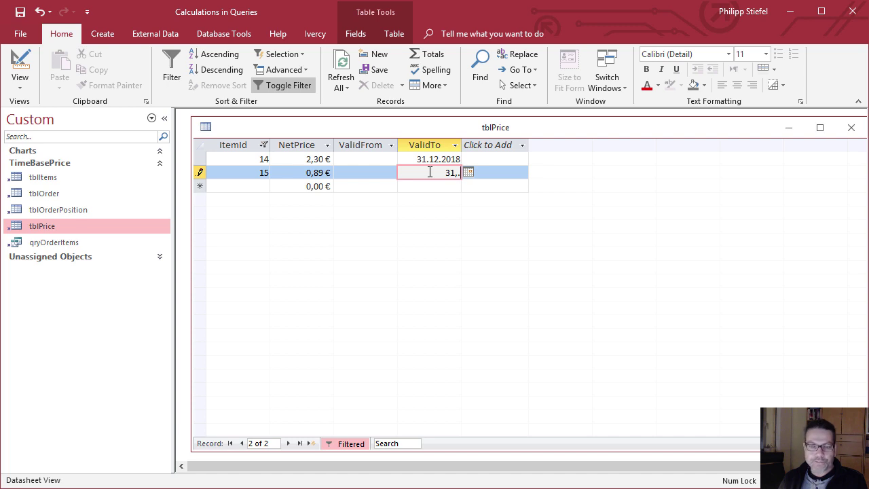
key("BackSpace")
key("BackSpace")
type(".12")
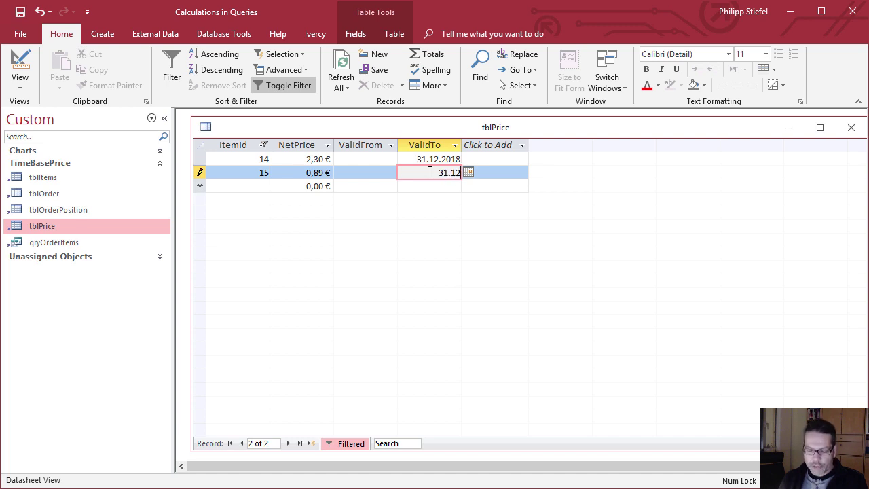
type(".2")
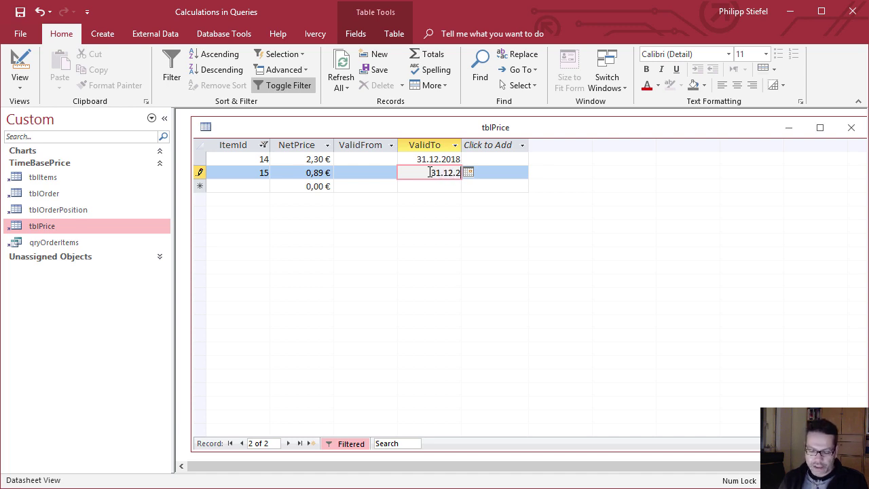
type("018")
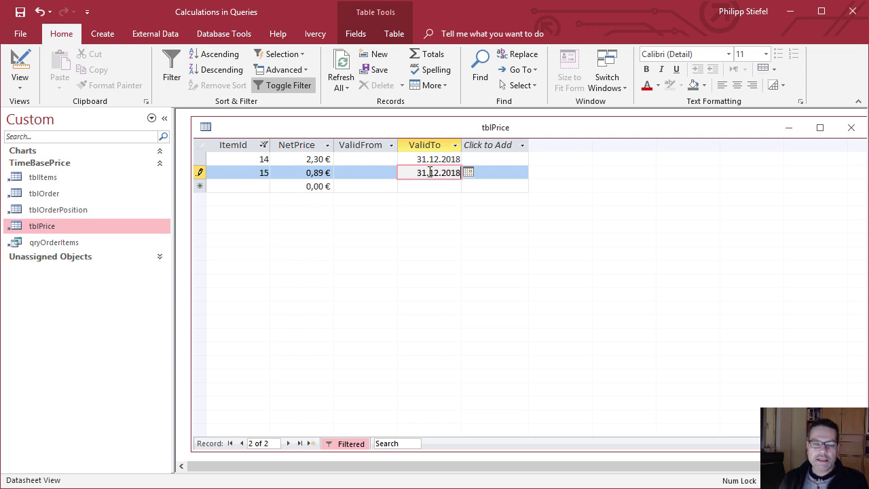
key("Down")
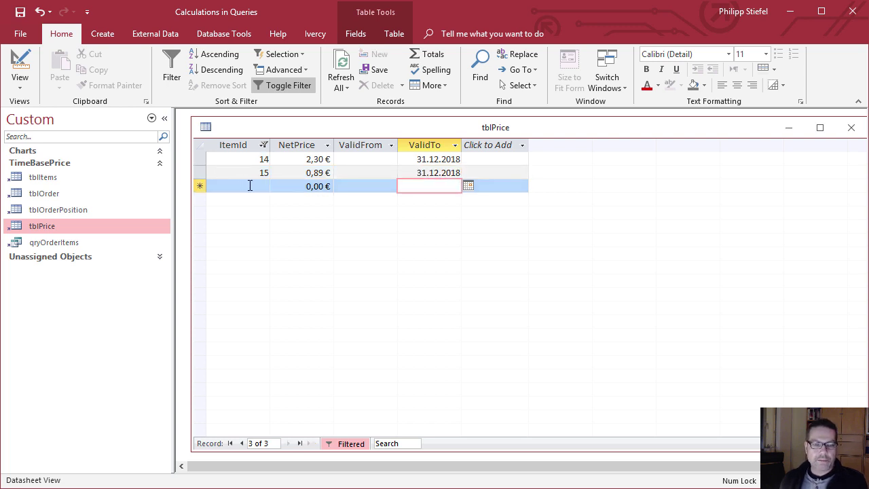
- Add a tblPrice record for ItemId 14 with NetPrice 2,90 € and ValidFrom 01.01.2019, leaving ValidTo empty
left_click(250, 185)
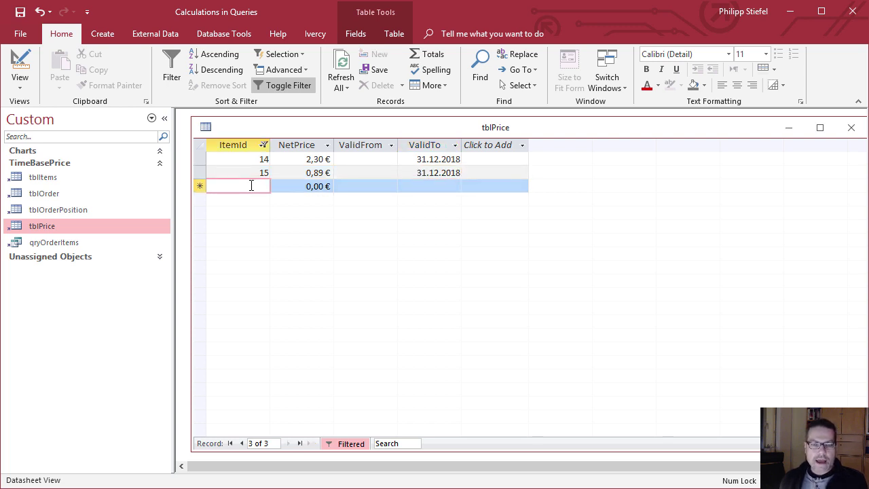
type("14")
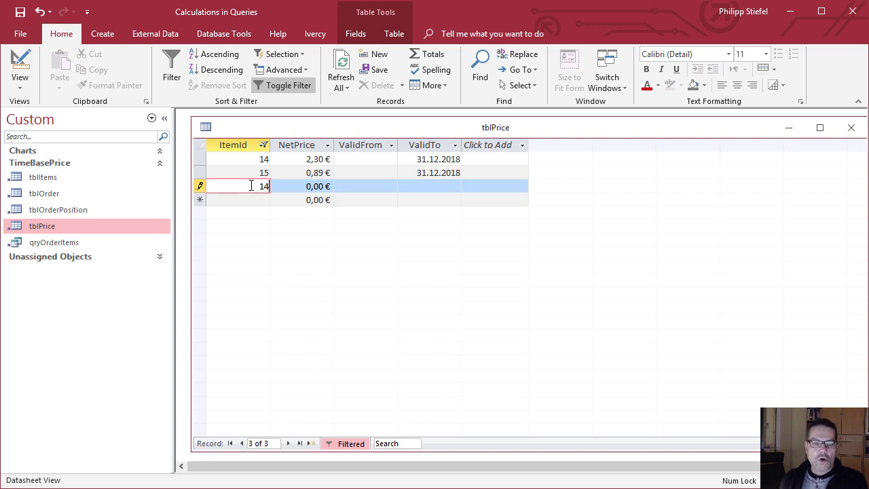
key("Tab")
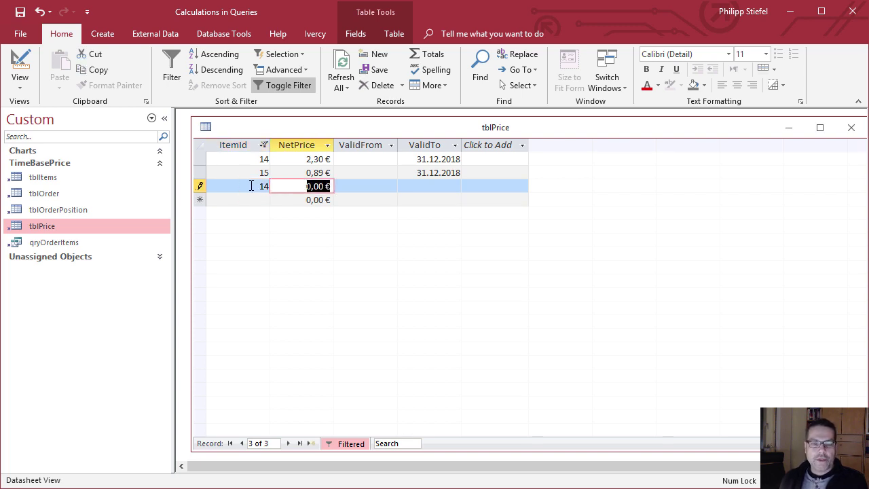
left_click(201, 159)
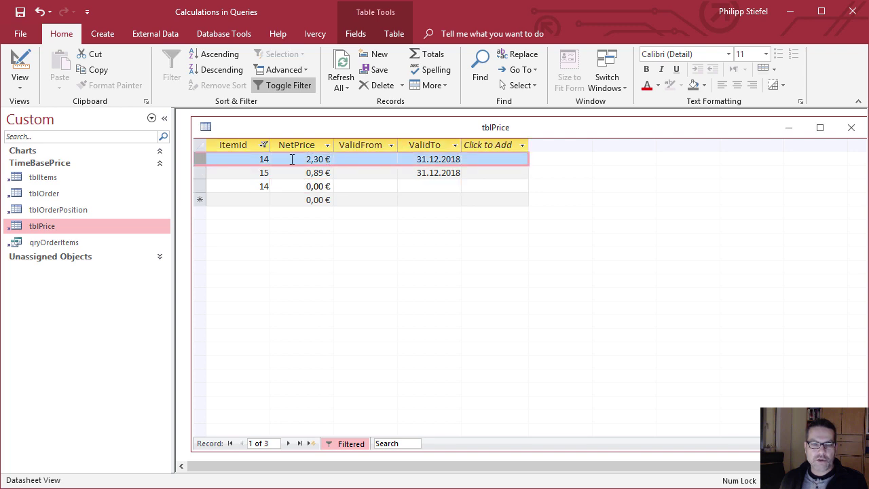
left_click_drag(290, 187, 351, 186)
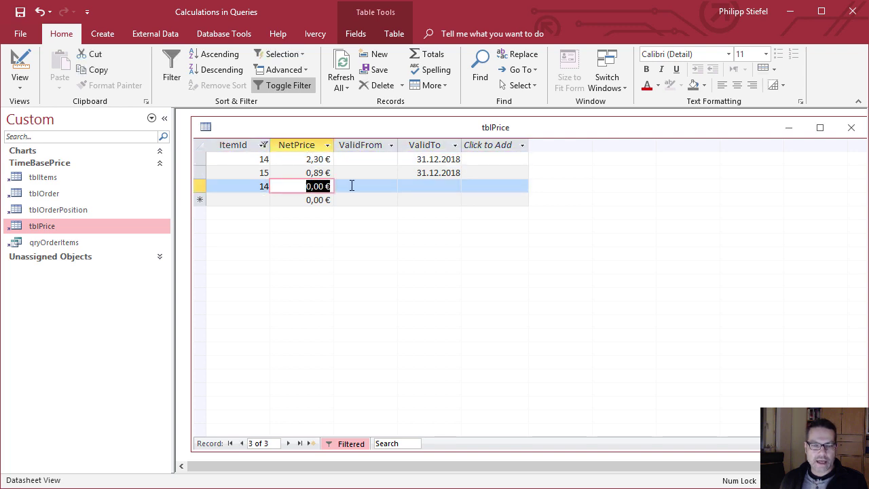
type("2,9")
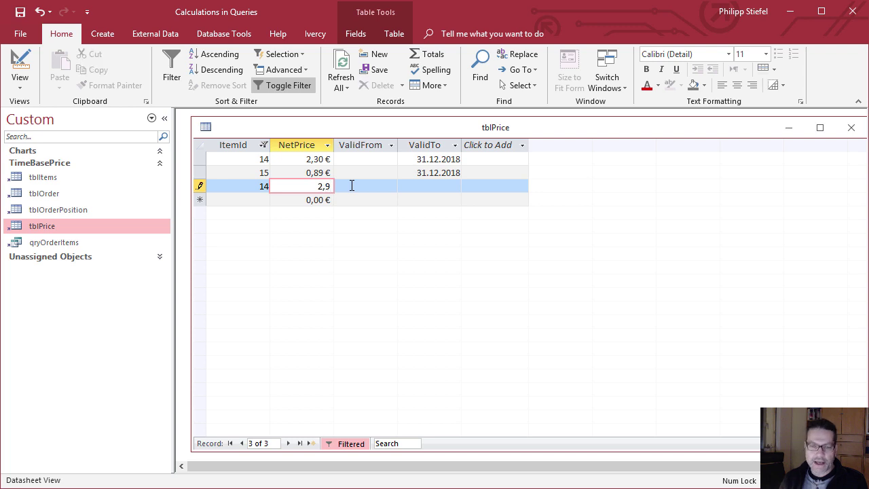
type("0")
key("Tab")
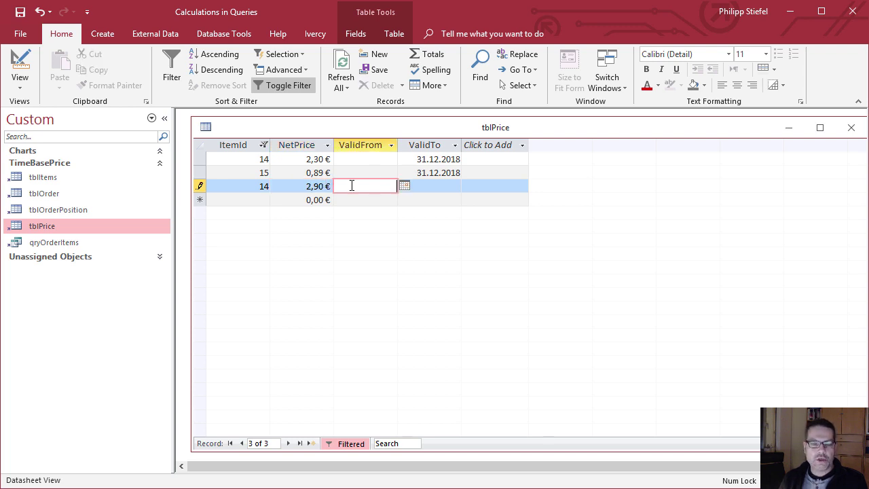
type("1.1.")
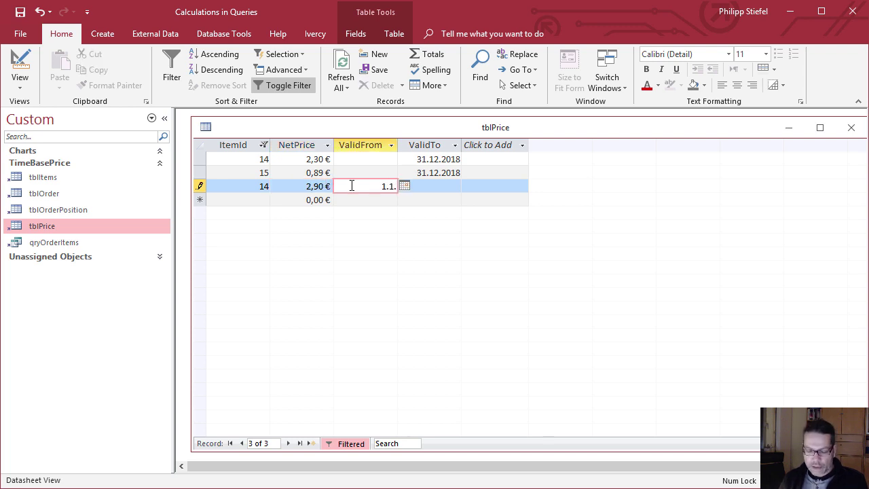
type("2019")
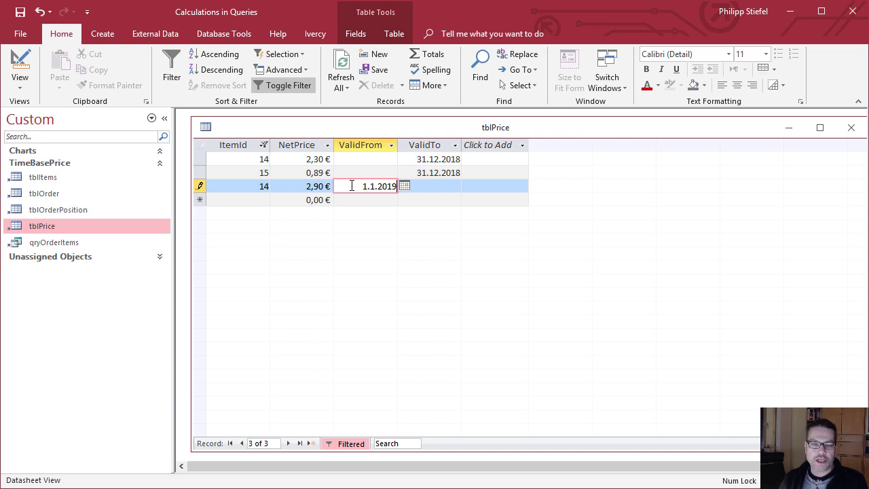
key("Tab")
key("Tab")
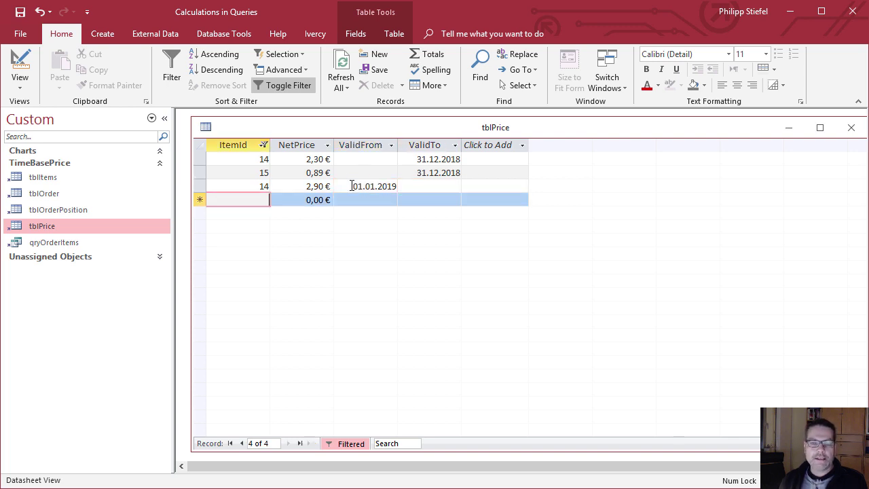
- Add a tblPrice record for ItemId 15 with NetPrice 1,09 € and ValidFrom 01.01.2019, leaving ValidTo empty
type("15")
key("Tab")
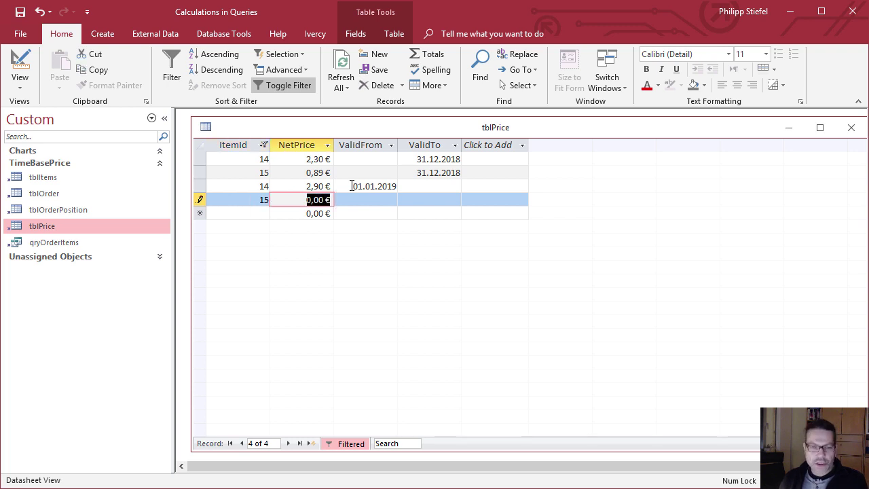
type("1,")
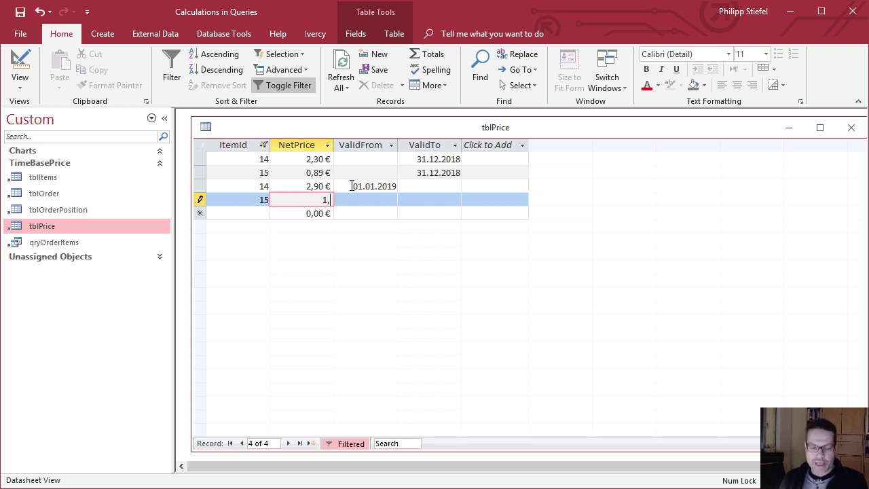
type("09")
key("Tab")
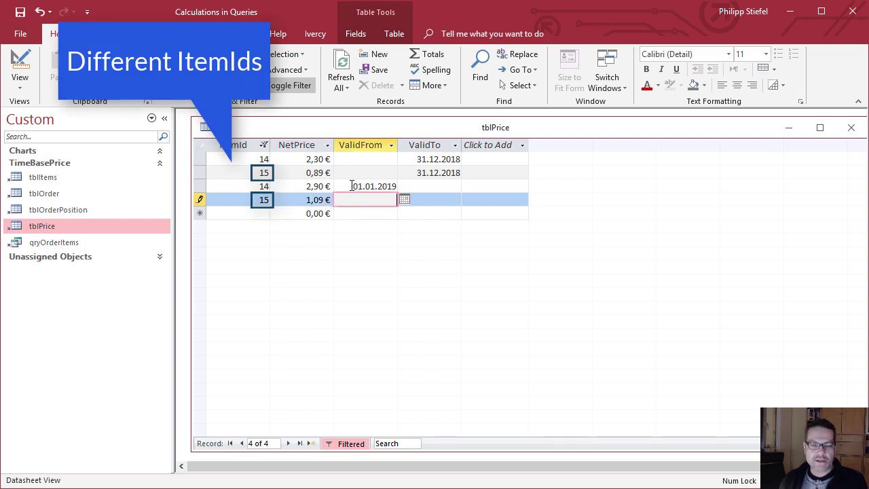
type("1.1.2019")
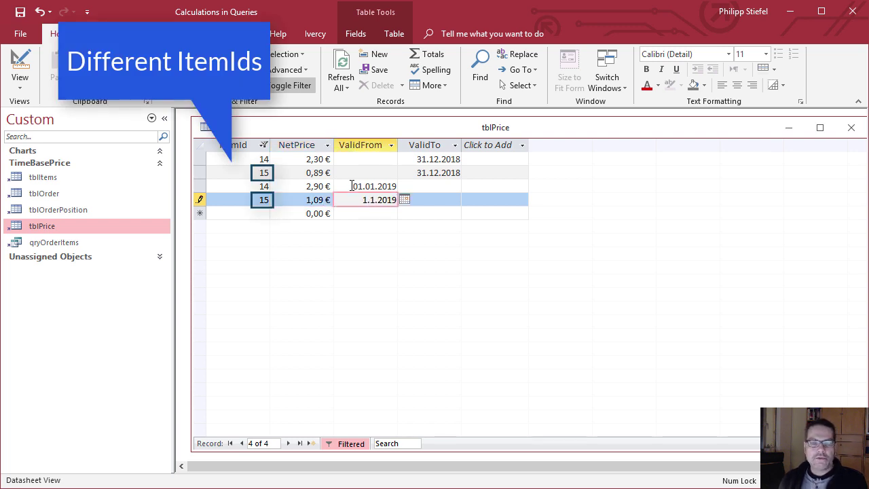
key("Tab")
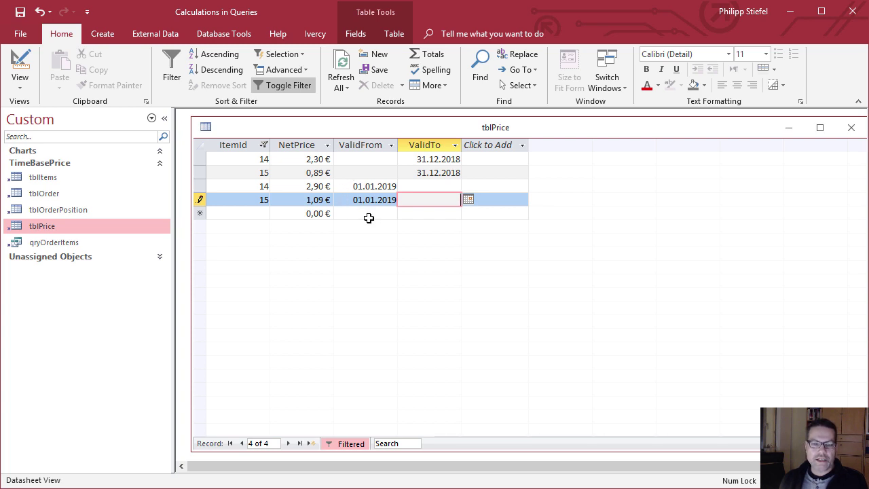
left_click(368, 214)
- Review the ValidFrom and ValidTo fields of the price records, and close tblPrice without saving its design changes
left_click(379, 174)
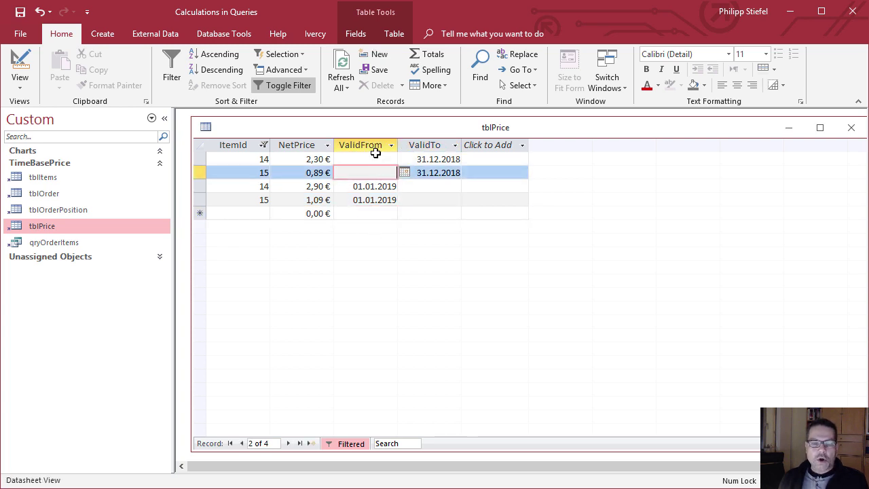
left_click(374, 158)
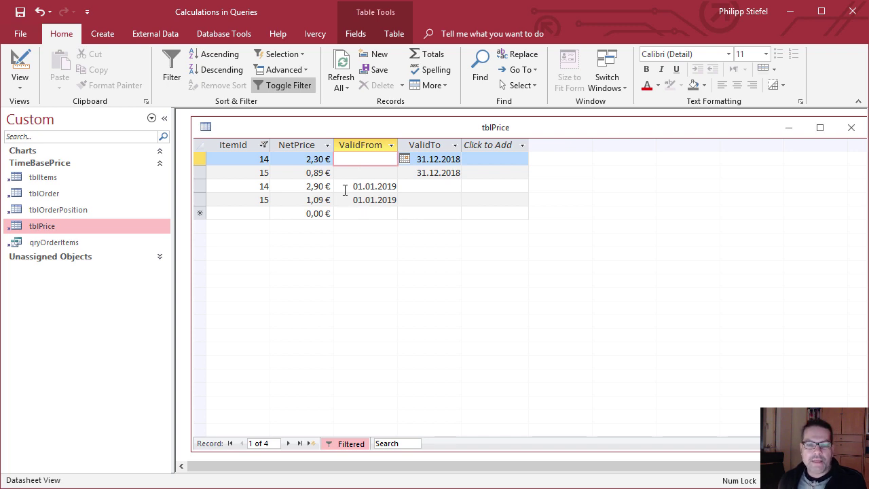
left_click(344, 186)
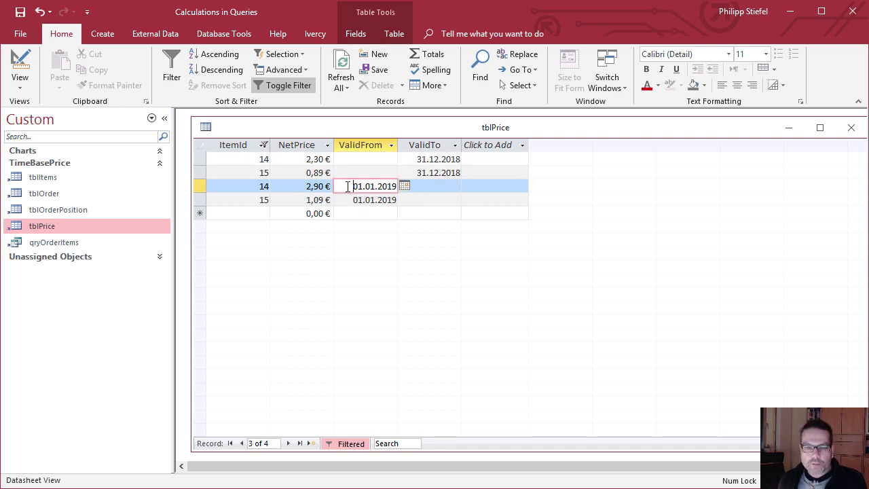
left_click_drag(347, 186, 397, 186)
left_click(353, 186)
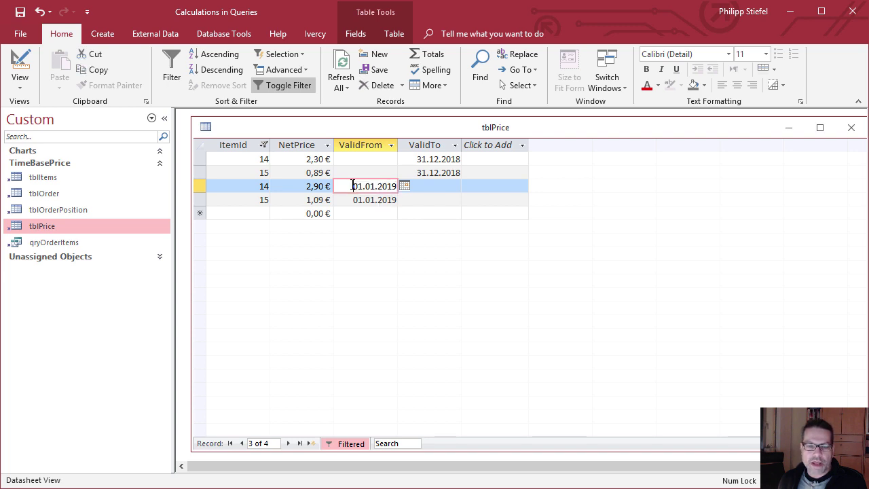
left_click(439, 184)
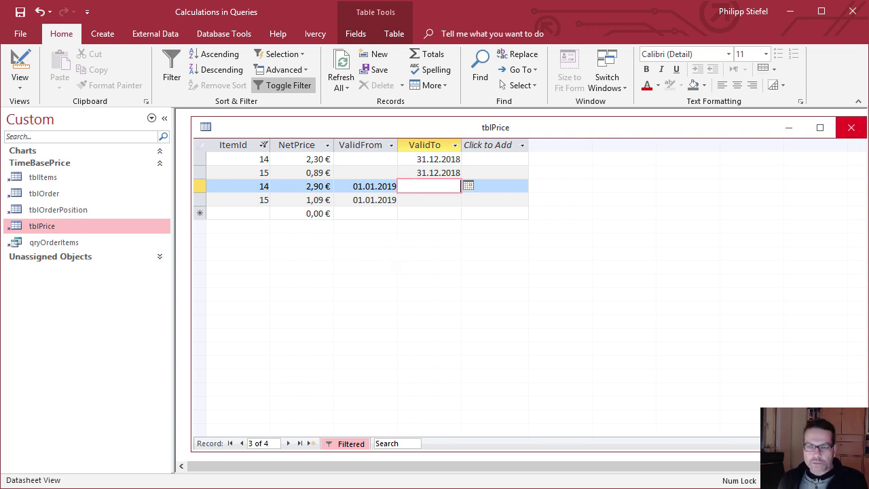
left_click(852, 129)
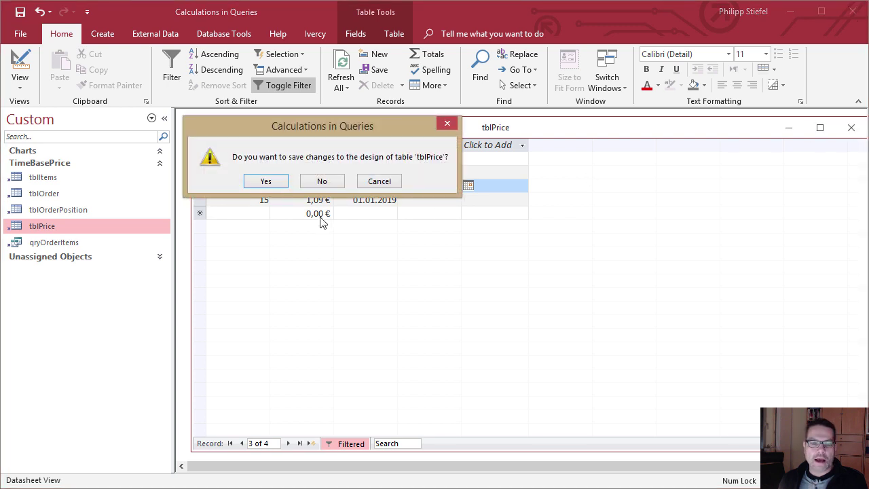
left_click(322, 182)
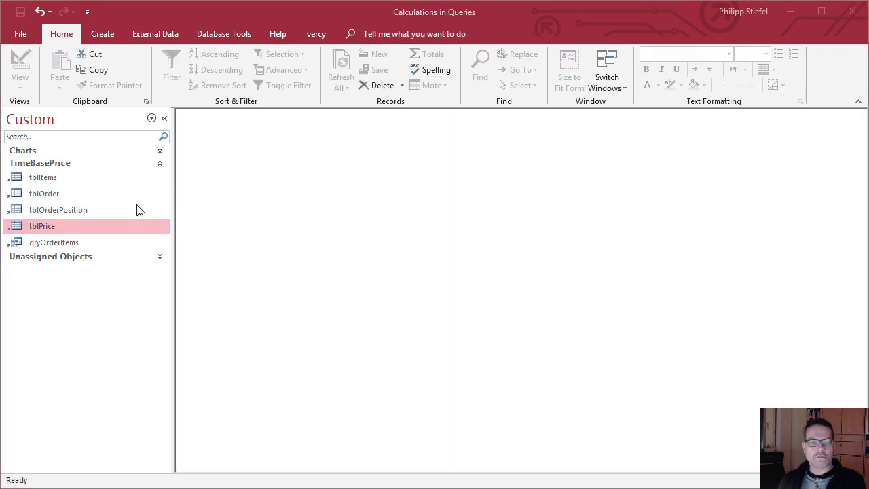
- Open the qryOrderItems query, switch it to Design View and maximize its window
double_click(58, 245)
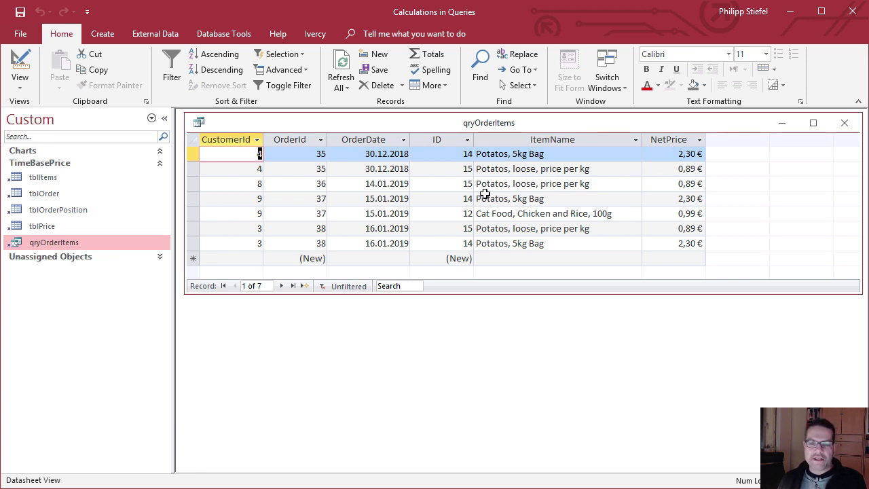
right_click(271, 129)
left_click(312, 188)
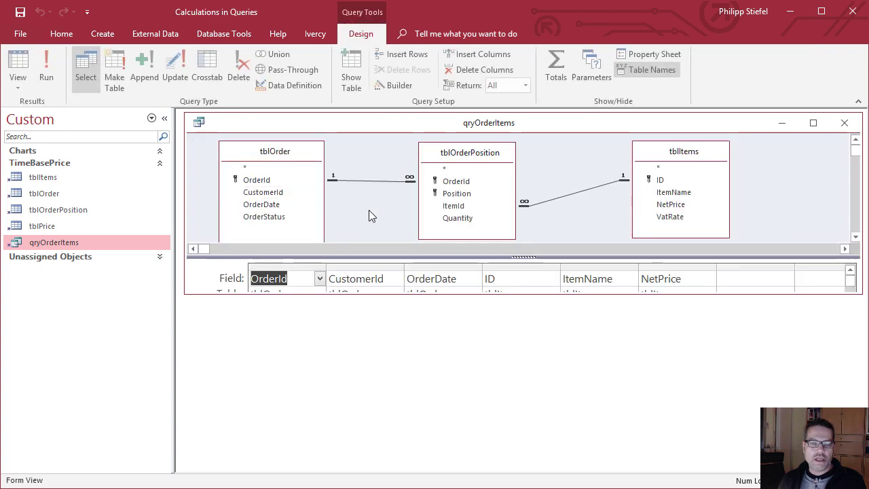
double_click(394, 124)
- Remove the tblItems NetPrice column from the qryOrderItems design grid
left_click(662, 180)
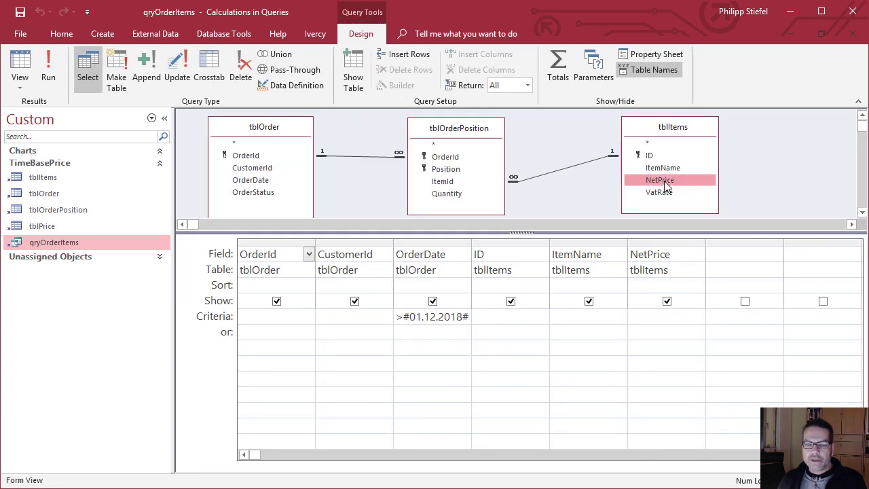
left_click(659, 181)
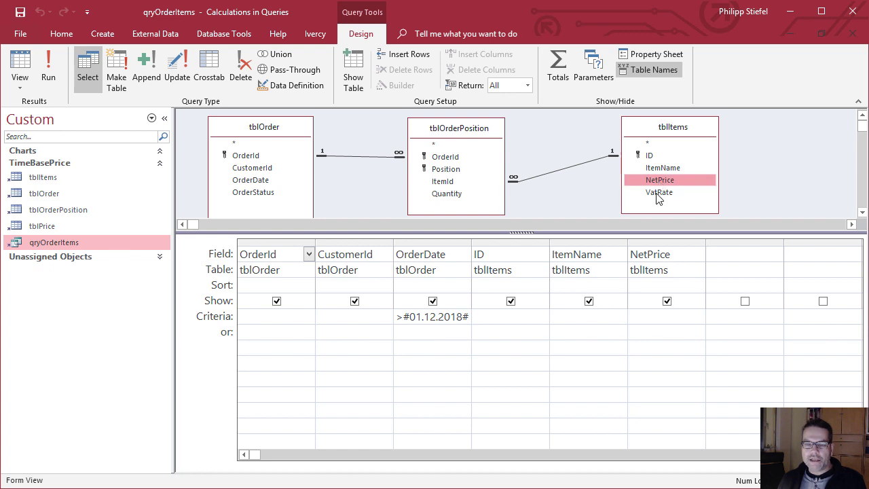
left_click(659, 243)
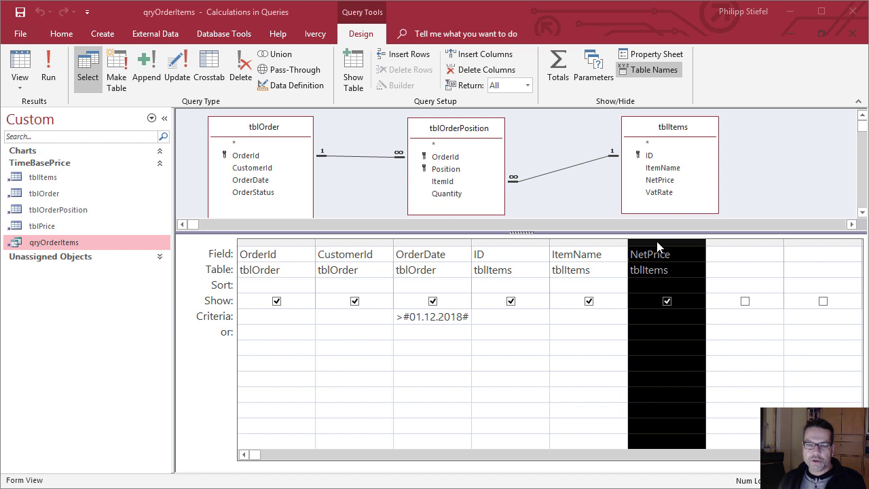
left_click_drag(657, 242, 656, 241)
key("Delete")
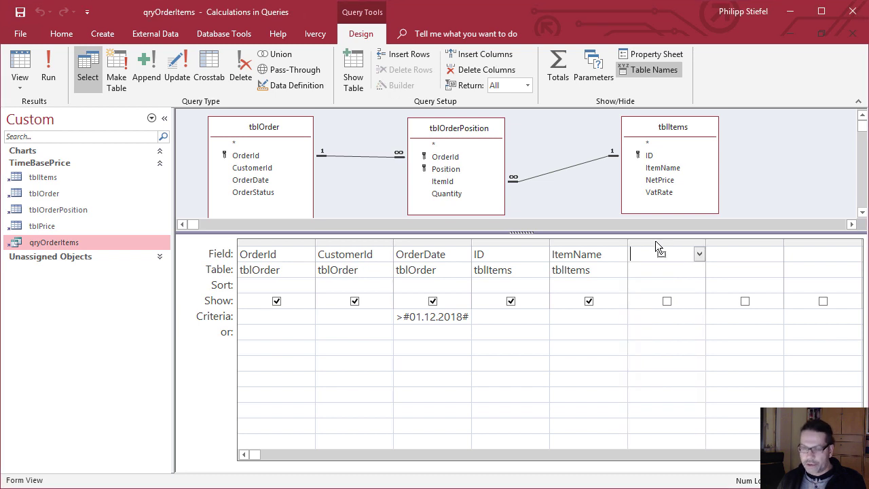
- Add the tblPrice table to the query design and arrange it beside tblItems in an enlarged table area
left_click_drag(605, 230, 602, 256)
left_click_drag(41, 227, 779, 190)
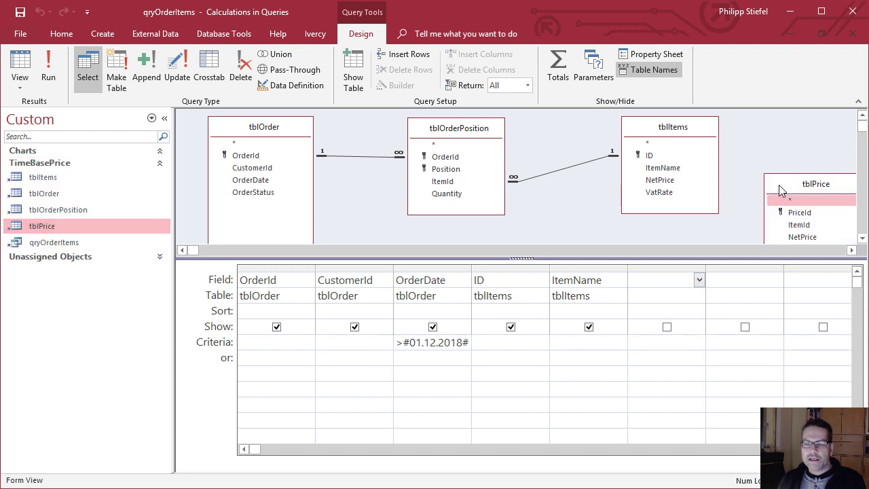
left_click_drag(691, 131, 649, 135)
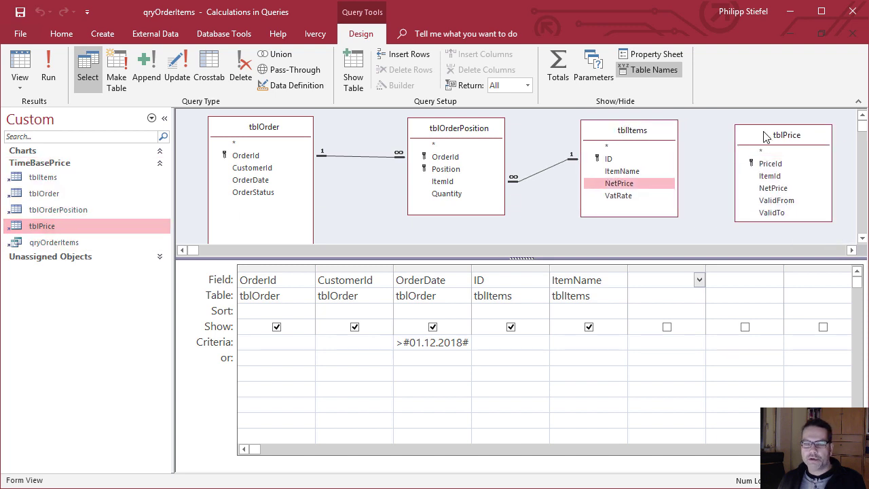
left_click_drag(774, 137, 735, 132)
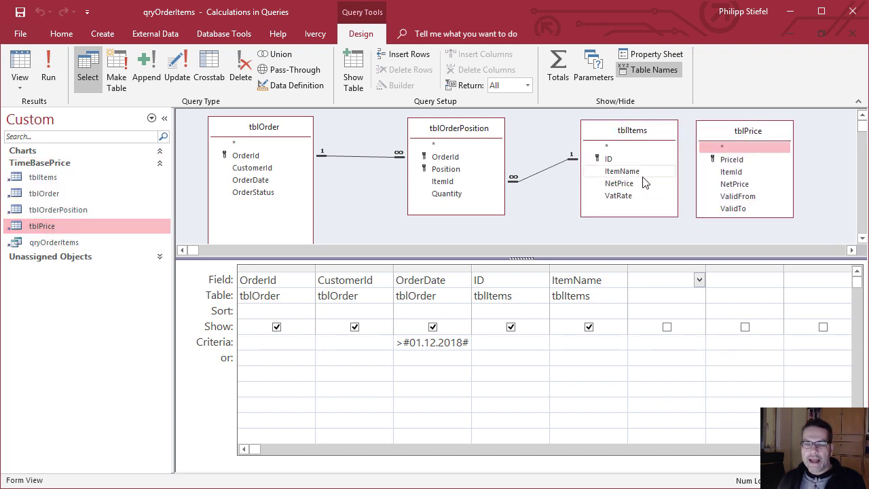
- Join the ID field of tblItems to the ItemId field of tblPrice, and move tblPrice away to expose the join line
left_click(609, 160)
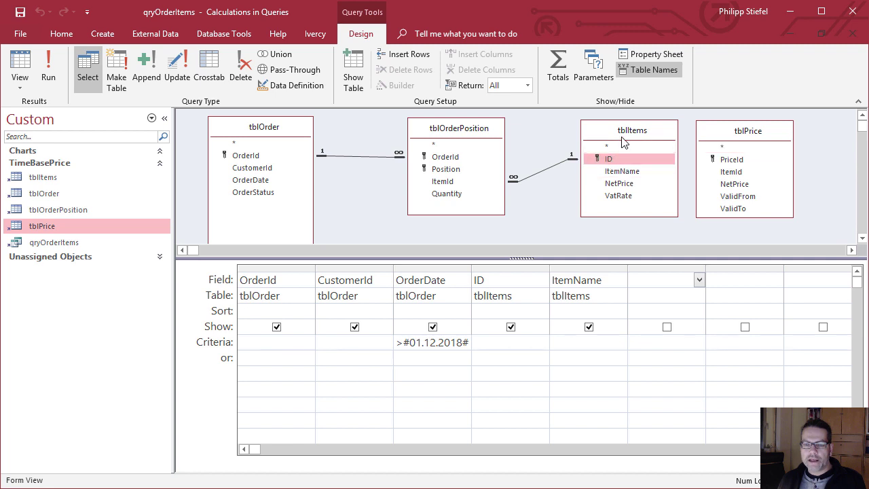
left_click_drag(605, 161, 732, 173)
left_click_drag(747, 131, 782, 131)
- Add the NetPrice field from tblPrice to the query grid and run the query
double_click(773, 183)
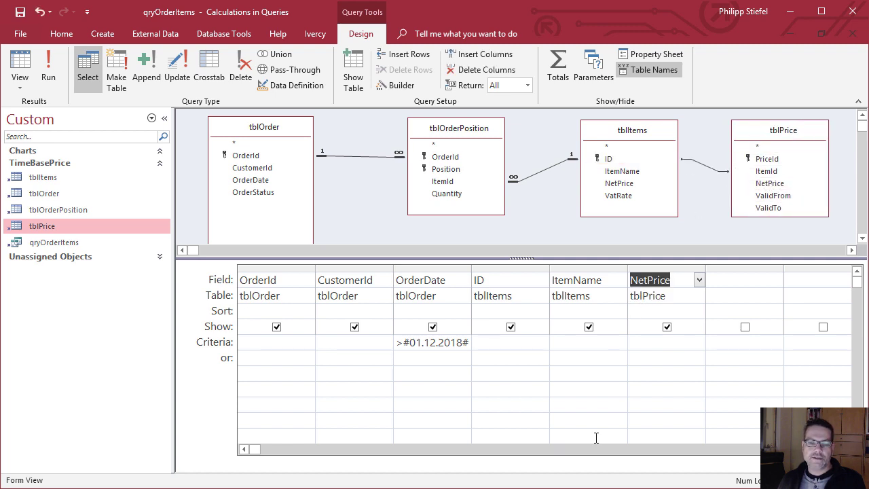
left_click(49, 68)
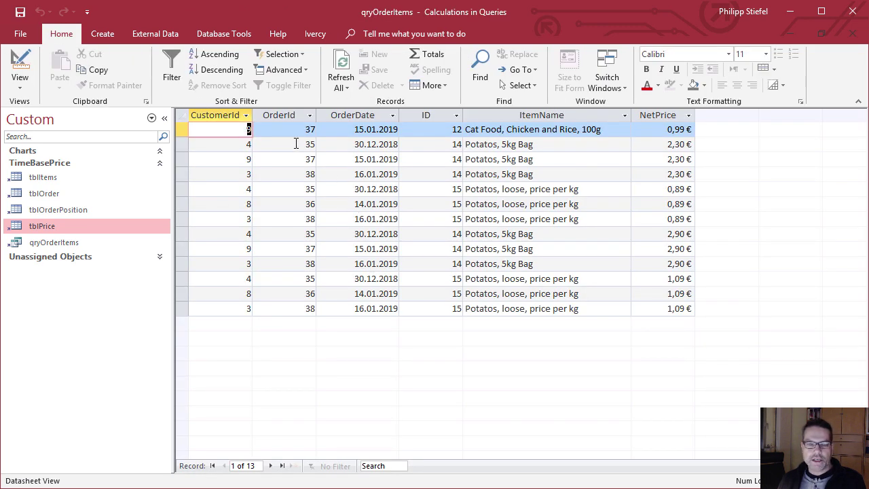
left_click(296, 144)
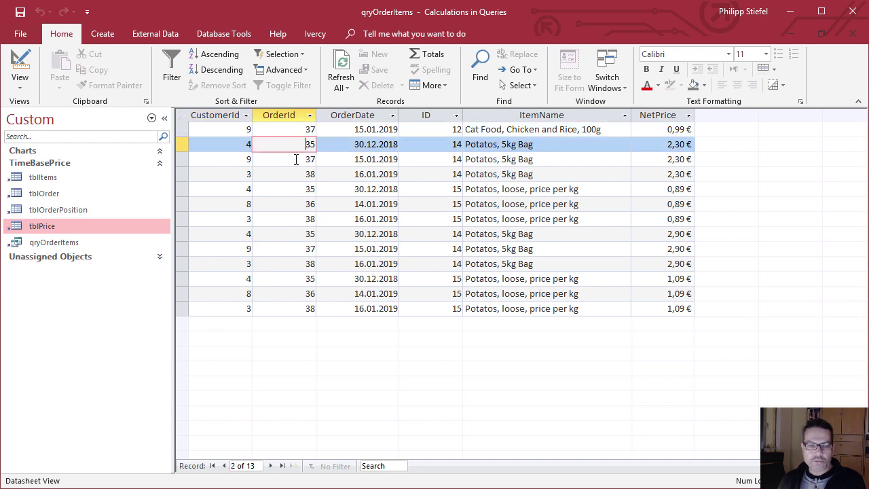
- Filter the query results to order 37 and compare the net prices of its two Potatos, 5kg Bag rows
left_click(296, 159)
right_click(296, 160)
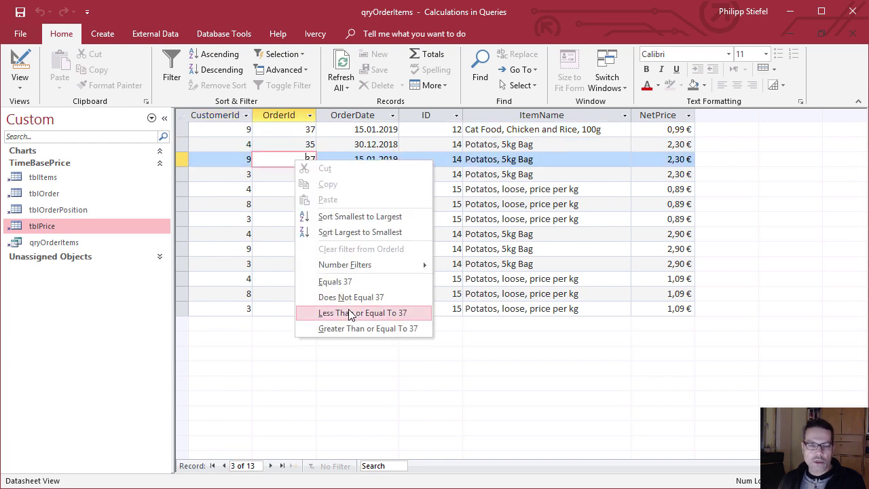
left_click(354, 286)
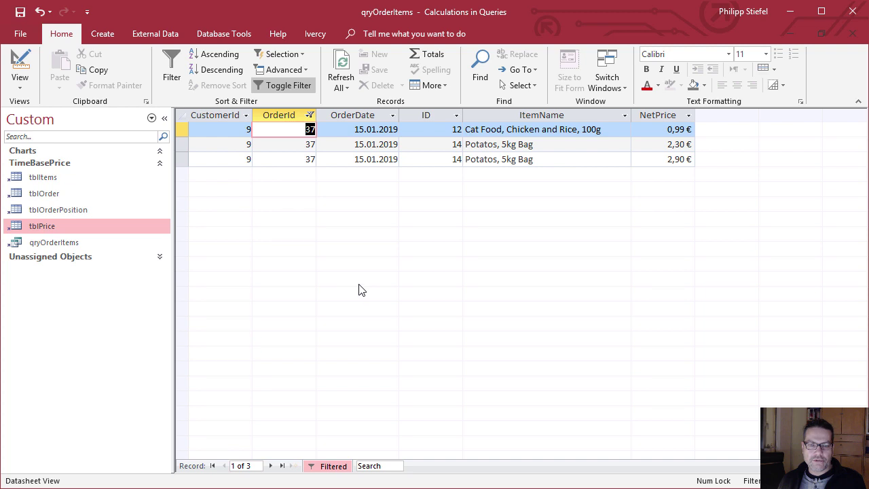
left_click_drag(182, 144, 182, 159)
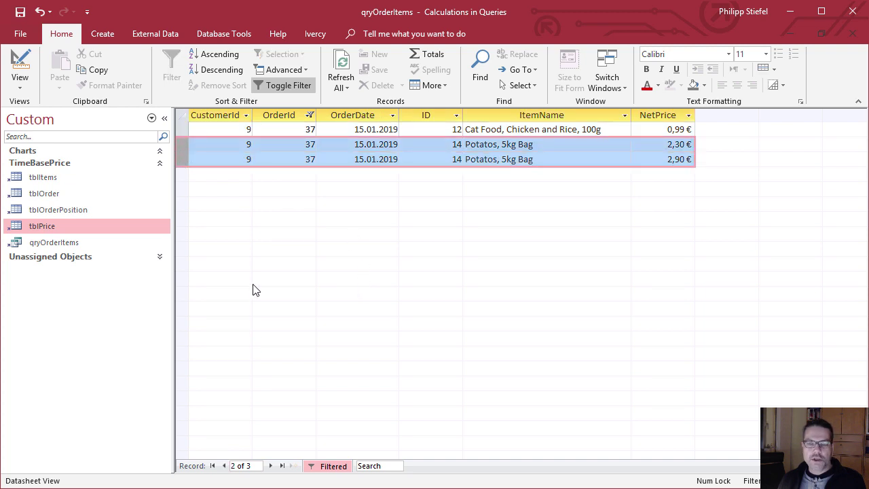
left_click(652, 147)
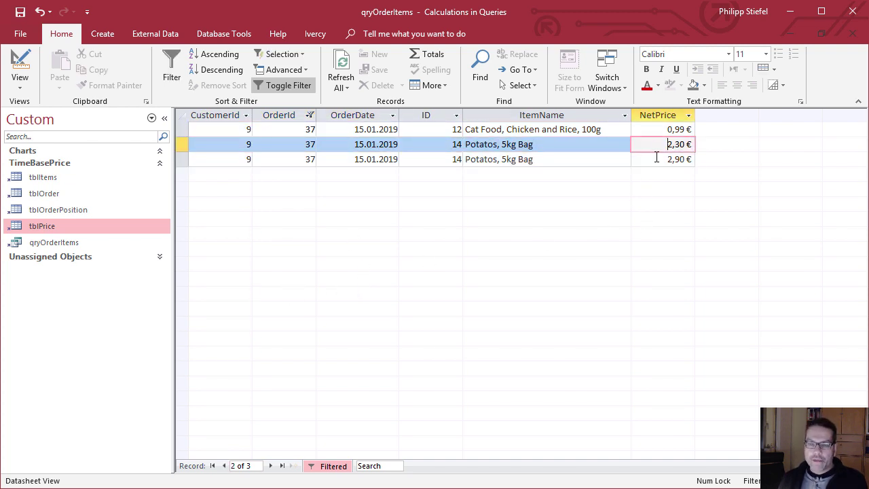
left_click(668, 159)
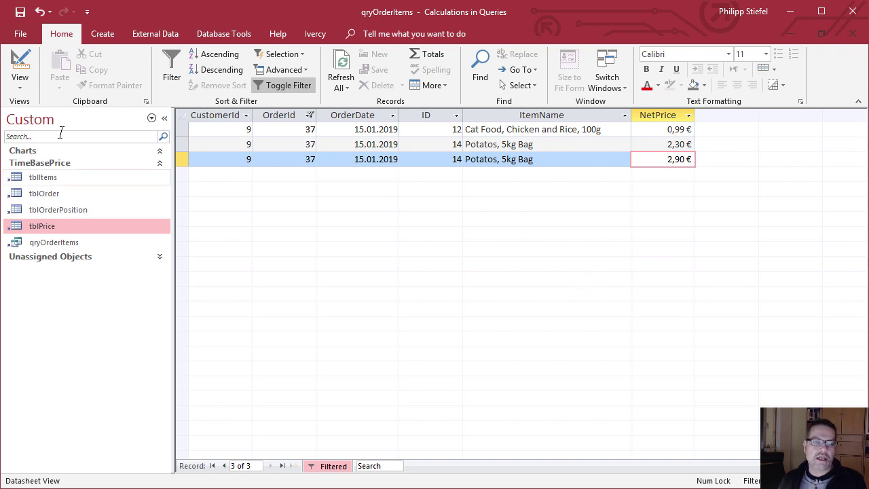
- Show the query's SQL and put the tblPrice INNER JOIN and its ON condition on separate lines, with a blank line before WHERE
left_click(25, 82)
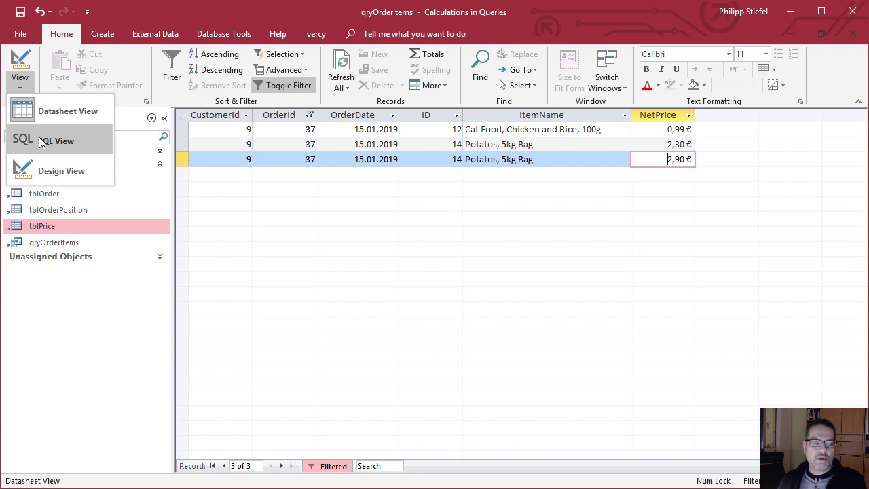
left_click(40, 140)
left_click(341, 208)
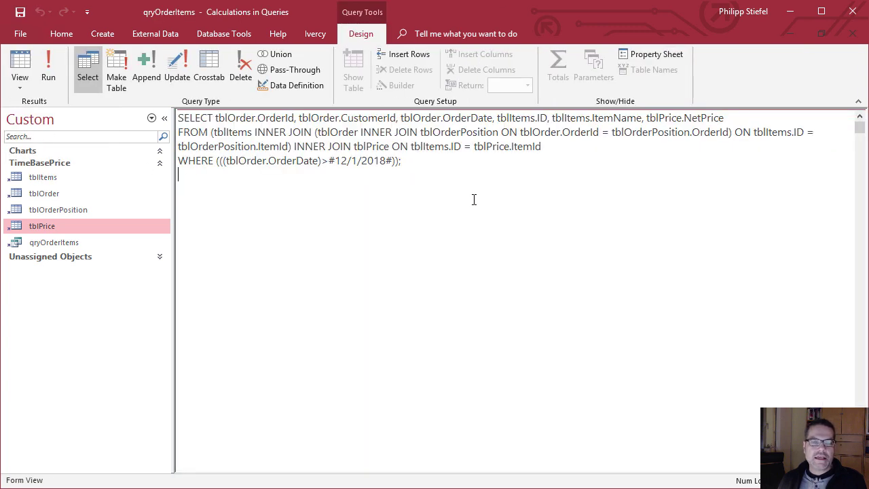
left_click(180, 161)
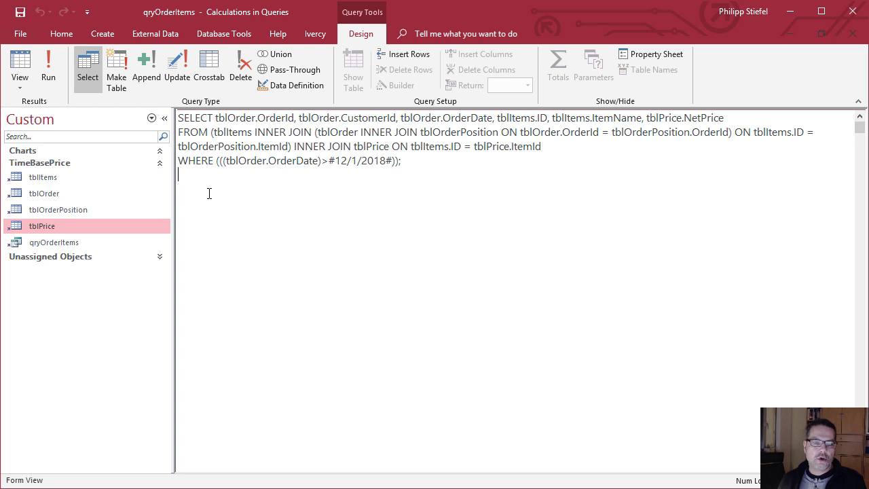
key("Return")
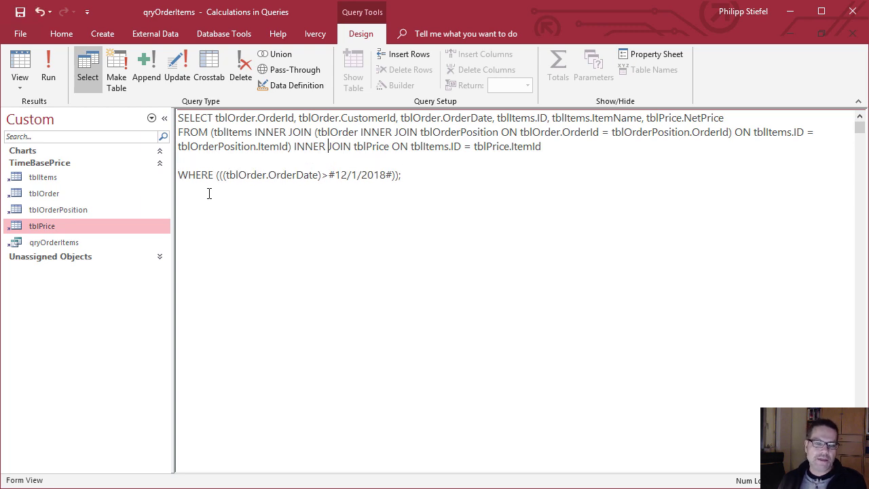
key("Return")
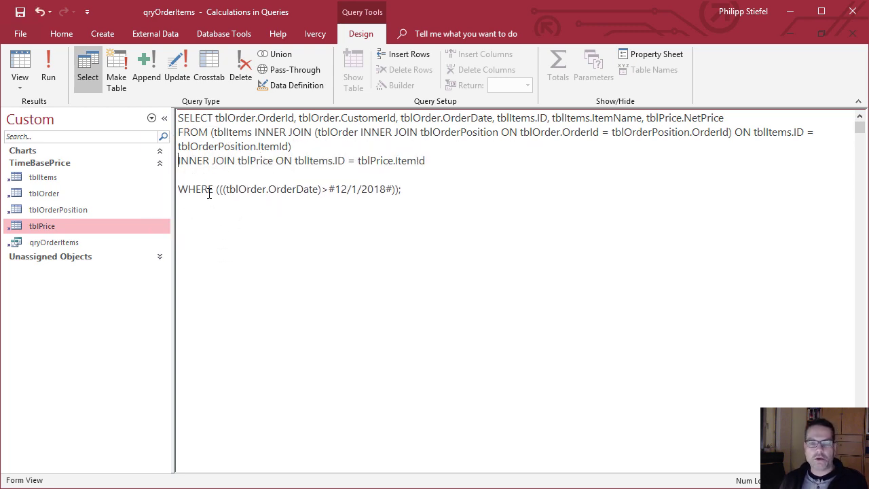
key("Return")
key("Up")
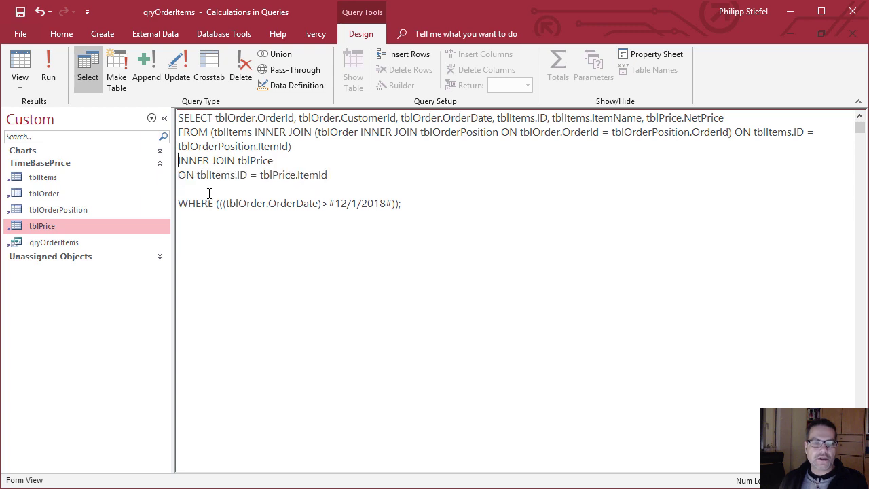
key("shift+Down")
key("shift+Down")
left_click(209, 194)
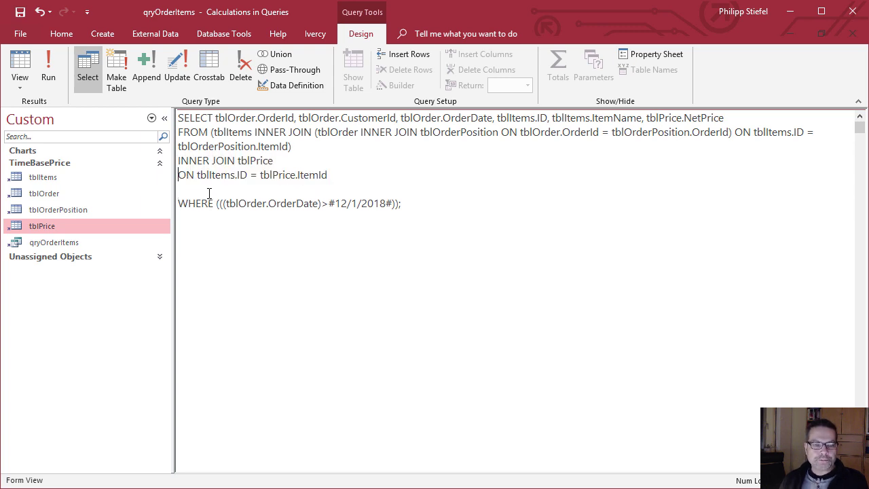
key("shift+Up")
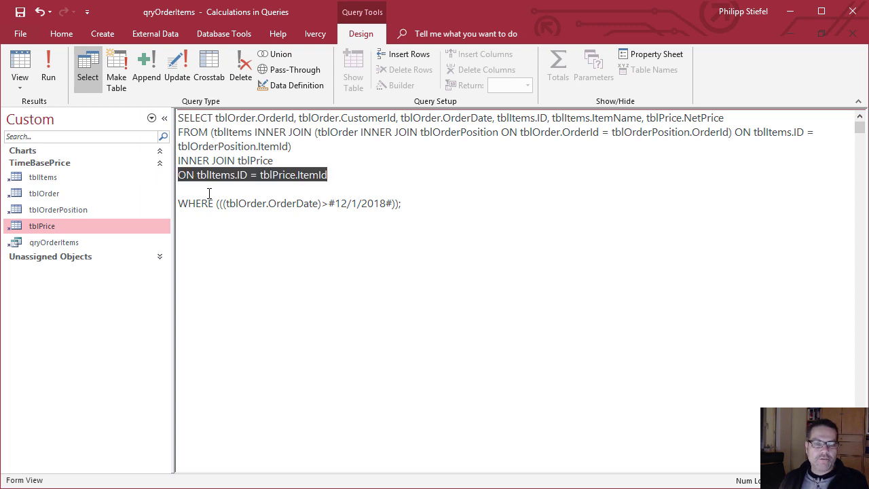
- Add the join condition AND tblOrder.OrderDate >= tblPrice.ValidFrom below the ON line, followed by a new empty line
key("Down")
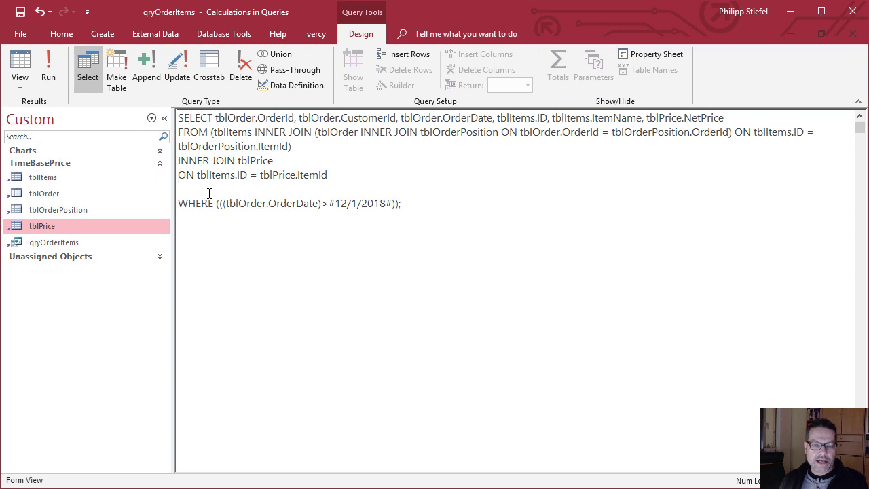
type("AND")
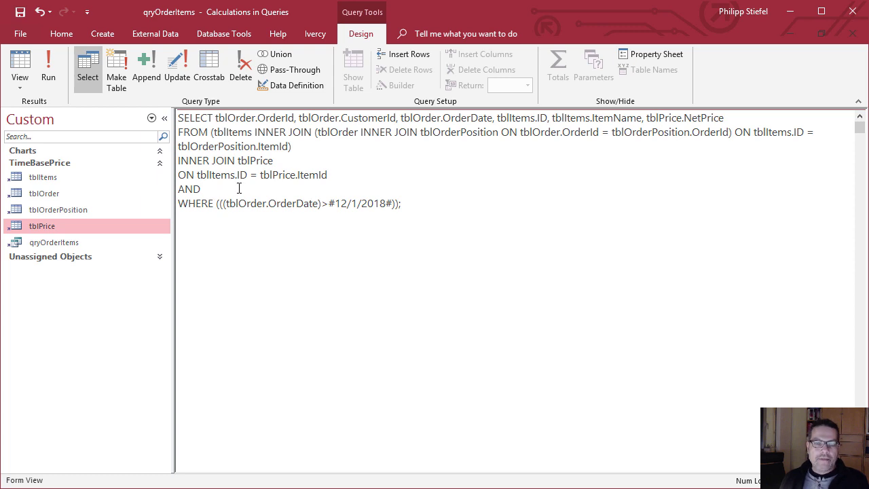
left_click_drag(492, 117, 401, 118)
key("ctrl+c")
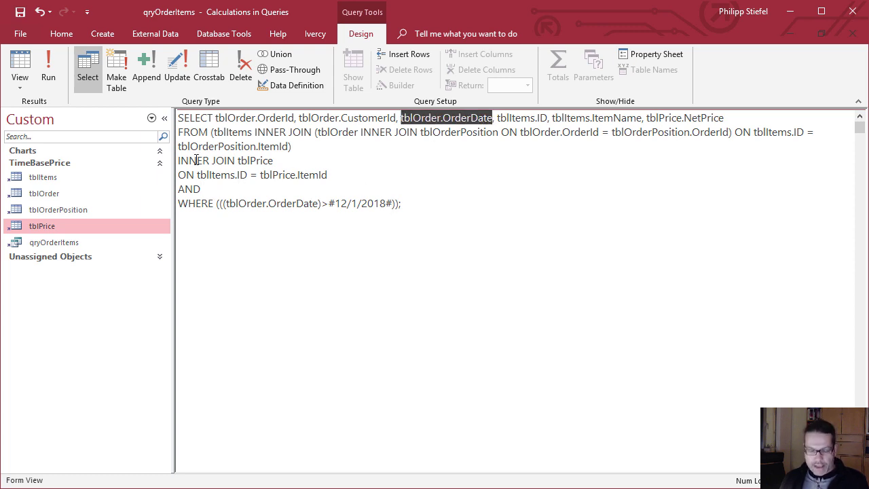
left_click(212, 191)
key("ctrl+v")
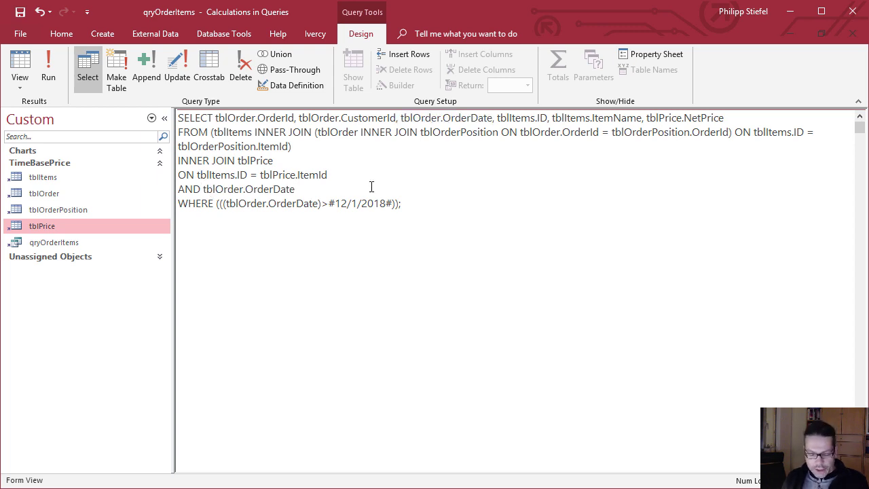
type(">=")
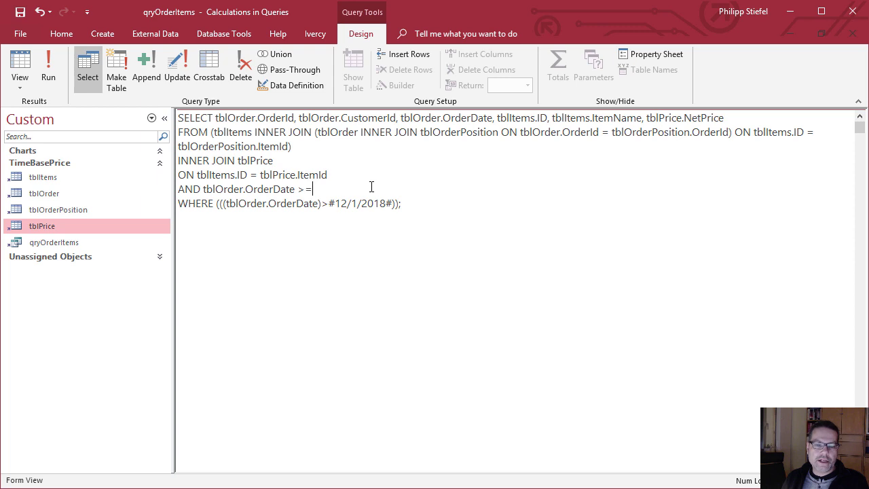
type(" tblPrice.")
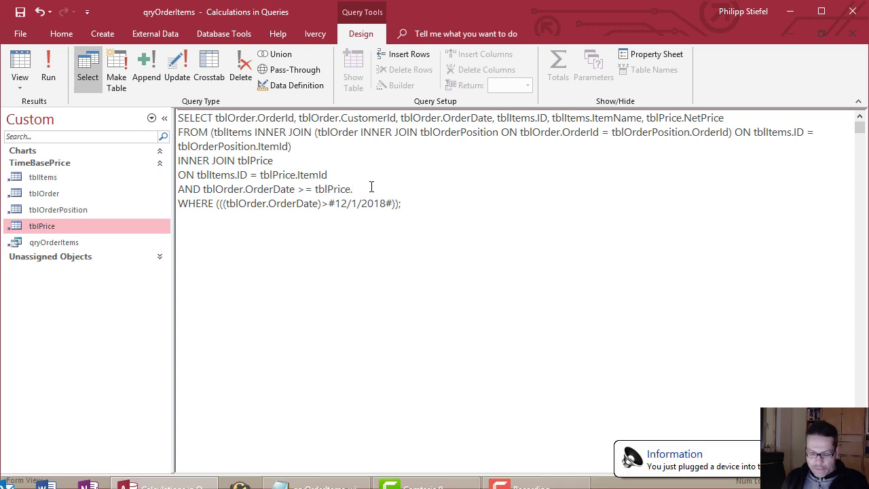
type("ValidFrom")
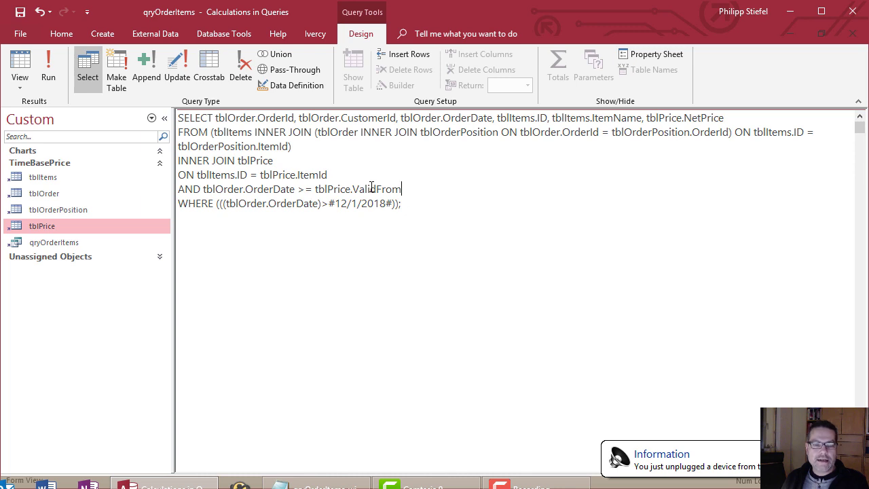
key("Return")
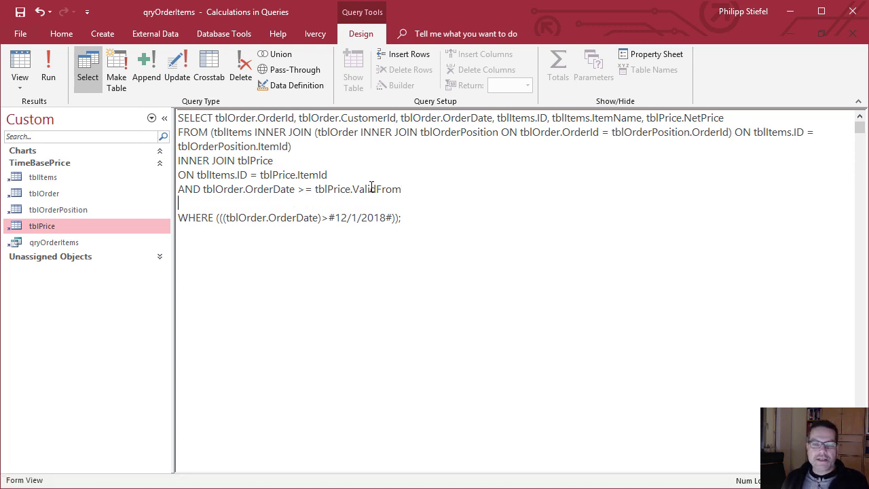
- Enclose the ValidFrom condition in parentheses and extend it with OR tblPrice.ValidFrom IS NULL on an indented line
double_click(374, 188)
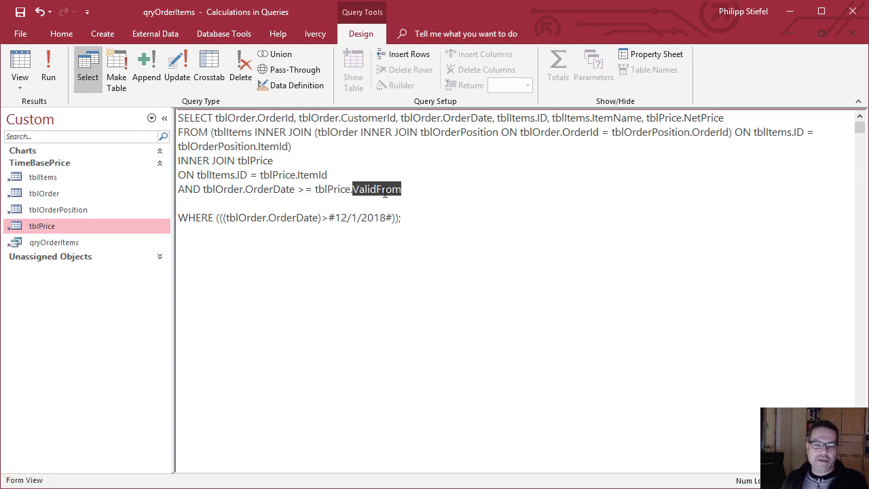
left_click(202, 189)
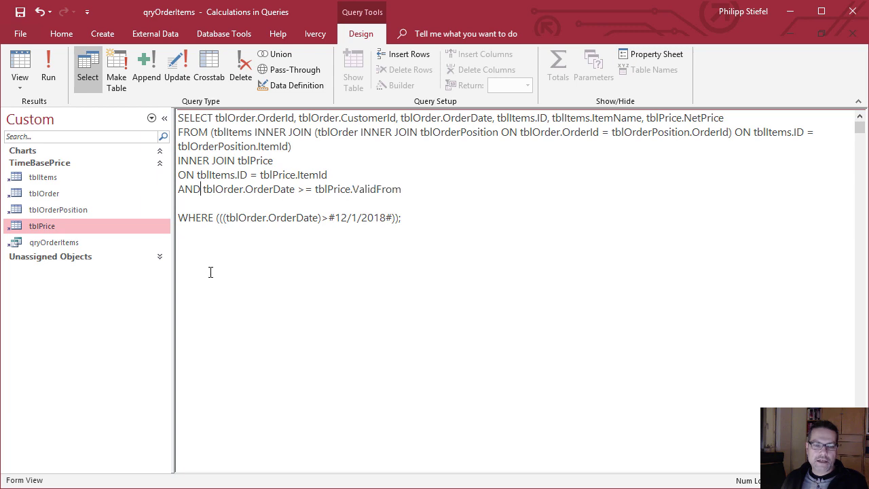
type("(")
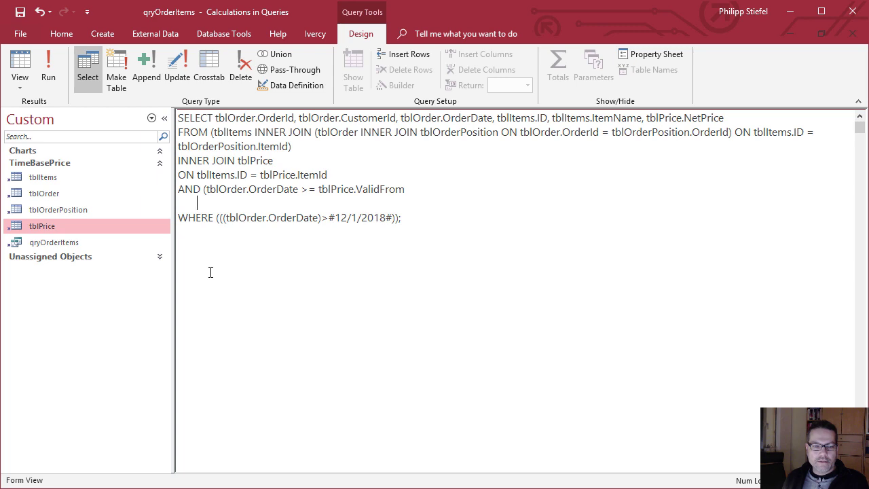
type("OR ")
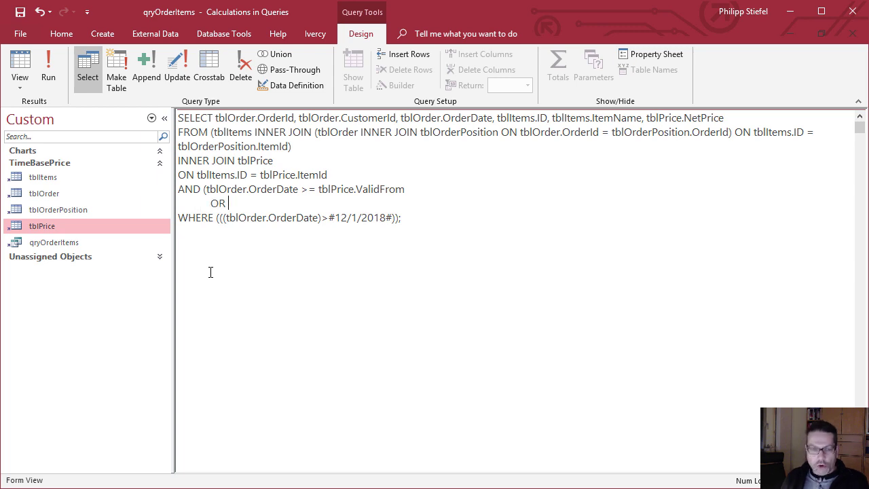
type("tblPrice.V")
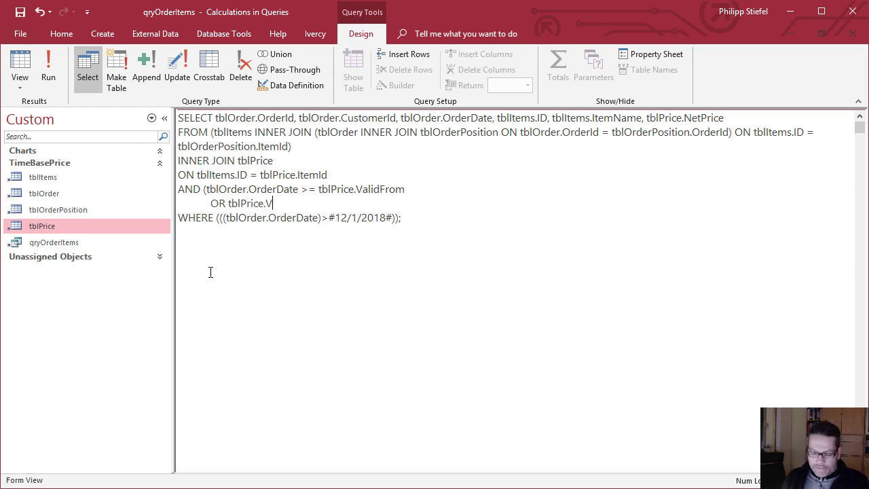
type("alidFrom IS NU")
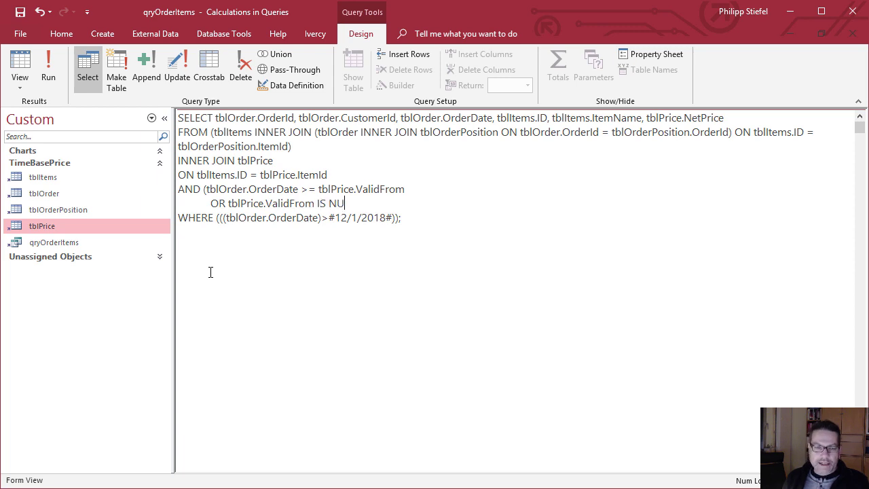
type("LL)")
key("Return")
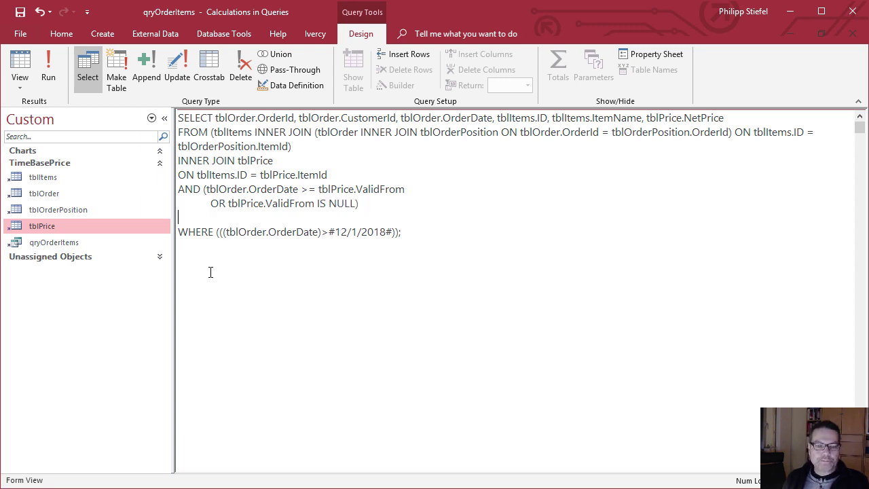
- Duplicate the two-line parenthesized ValidFrom condition directly below the original
key("Up")
key("shift+Down")
key("shift+Down")
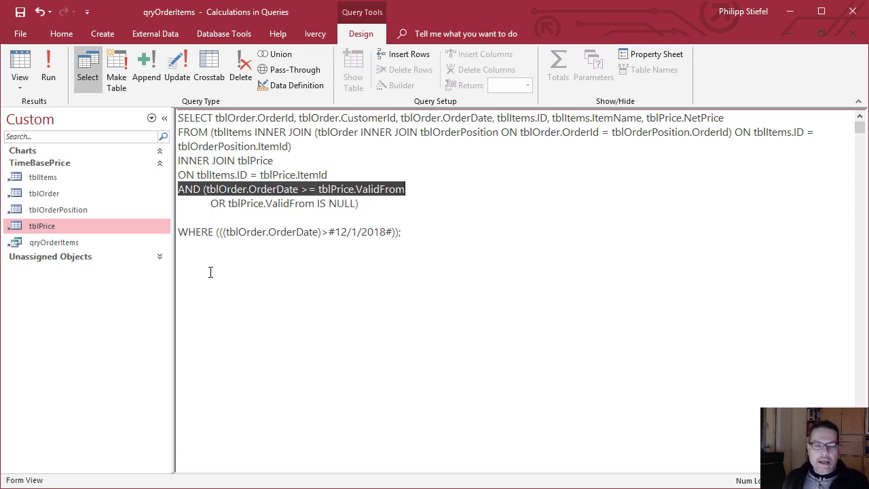
key("Right")
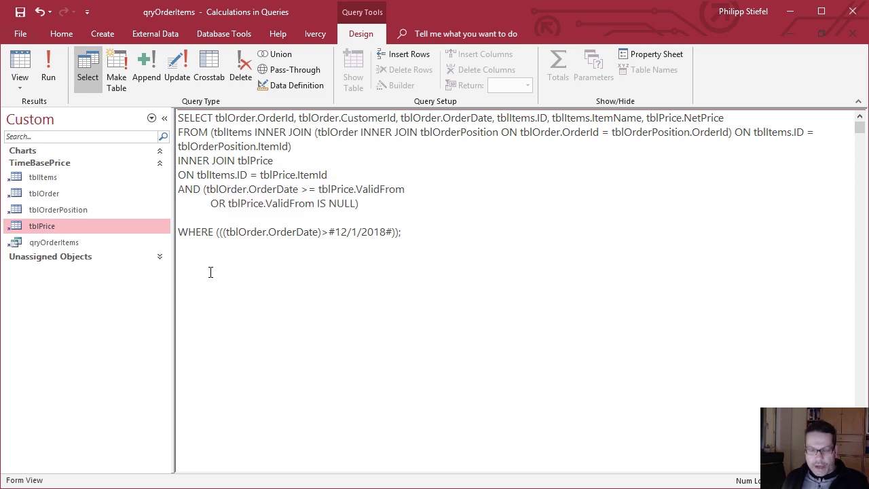
key("ctrl+v")
- Change the comparison operator in the duplicated OrderDate condition to <=
key("Up")
key("Up")
key("Up")
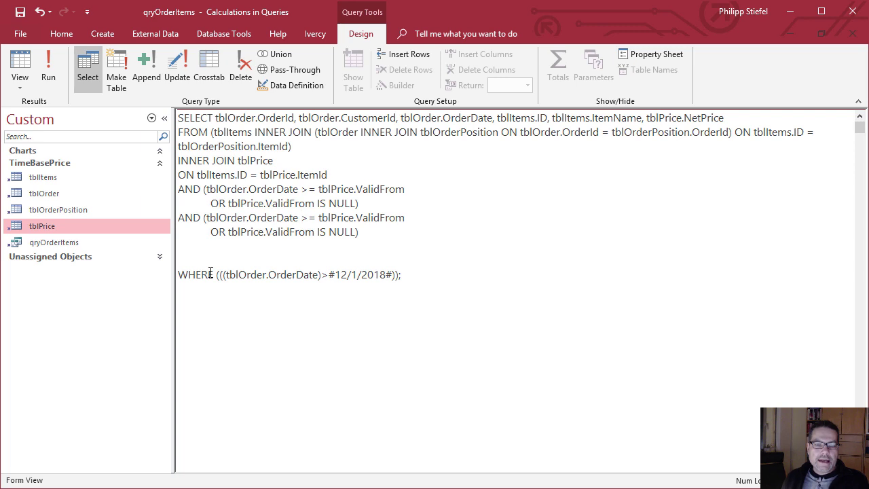
key("BackSpace")
key("BackSpace")
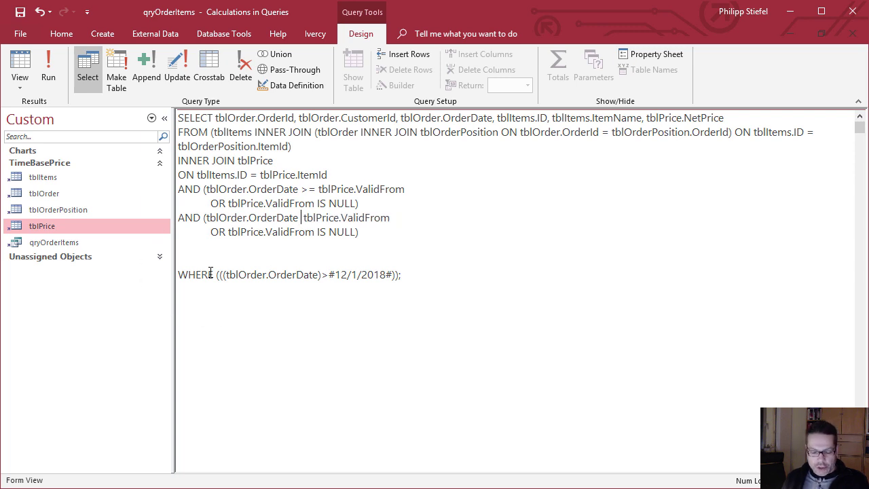
type("< ")
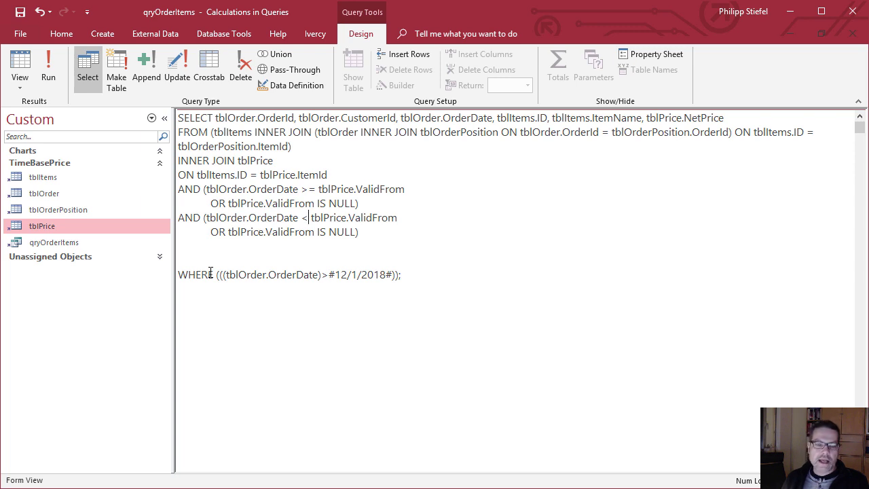
type("=")
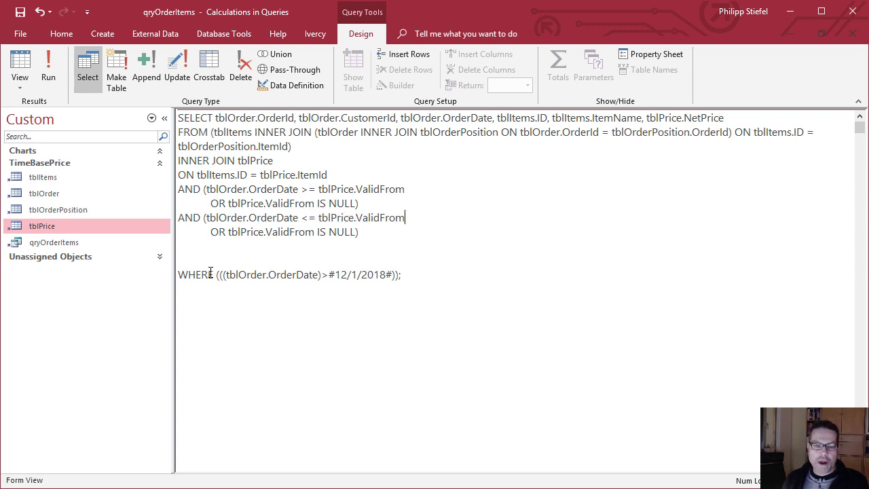
- Make the duplicated OrderDate comparison refer to tblPrice.ValidTo instead of ValidFrom
key("BackSpace")
key("BackSpace")
key("BackSpace")
key("BackSpace")
key("BackSpace")
type("dTo")
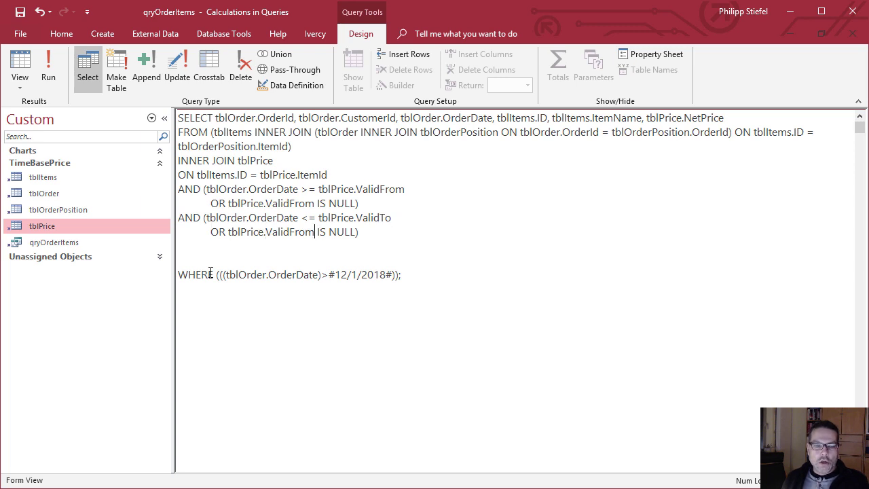
- Make the duplicated IS NULL check refer to tblPrice.ValidTo and remove the blank lines above the WHERE clause
key("BackSpace")
key("BackSpace")
key("BackSpace")
key("BackSpace")
type("To")
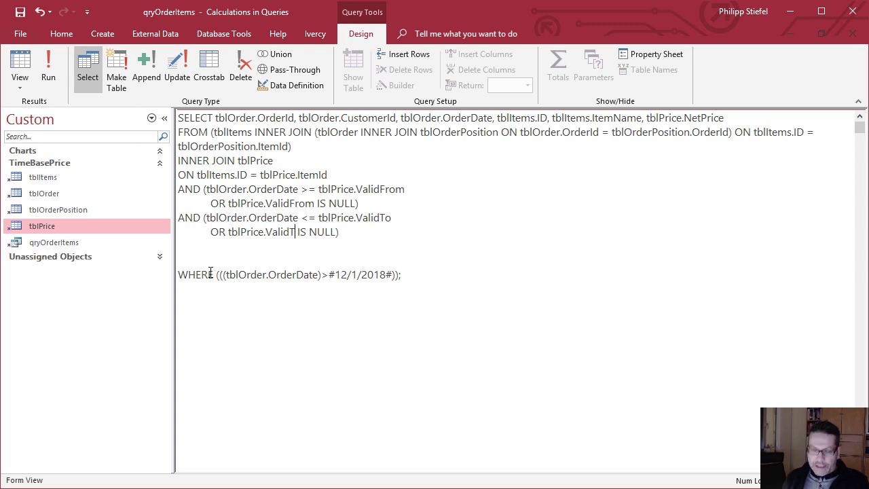
key("Delete")
key("Delete")
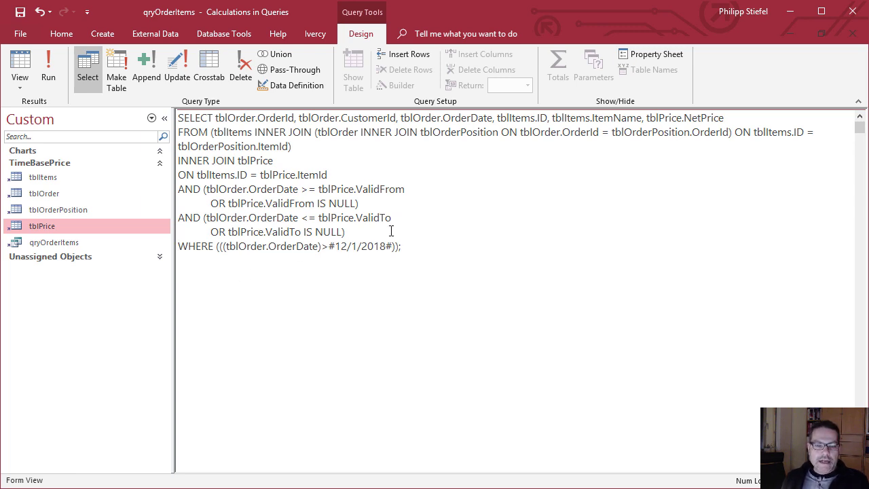
- Save qryOrderItems and run it
left_click(21, 12)
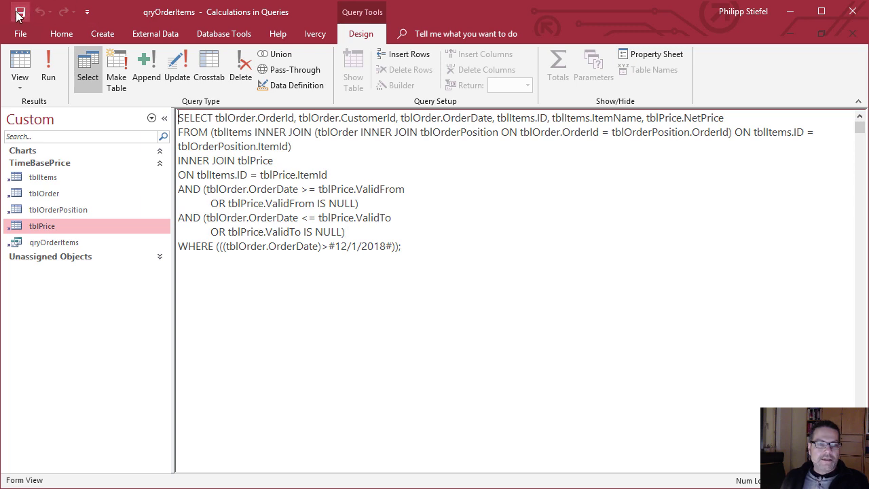
left_click(55, 74)
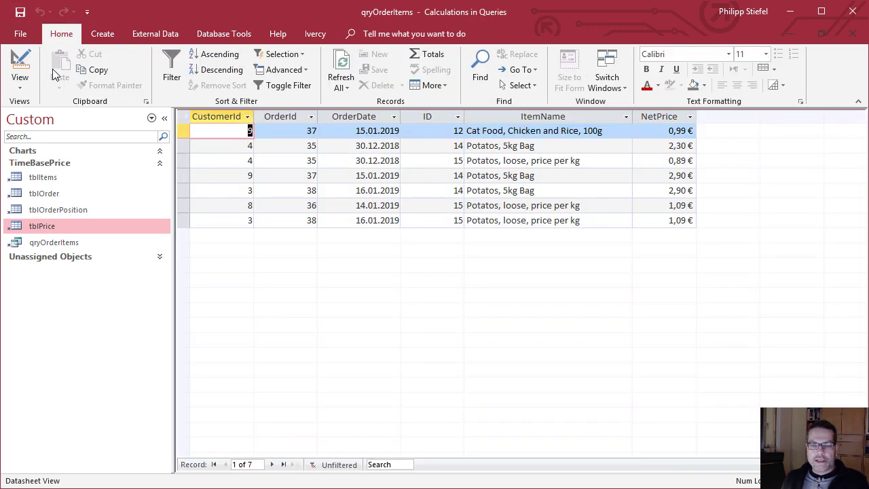
- Filter the query results to OrderId 37 and select its Potatos, 5kg Bag record
left_click(302, 131)
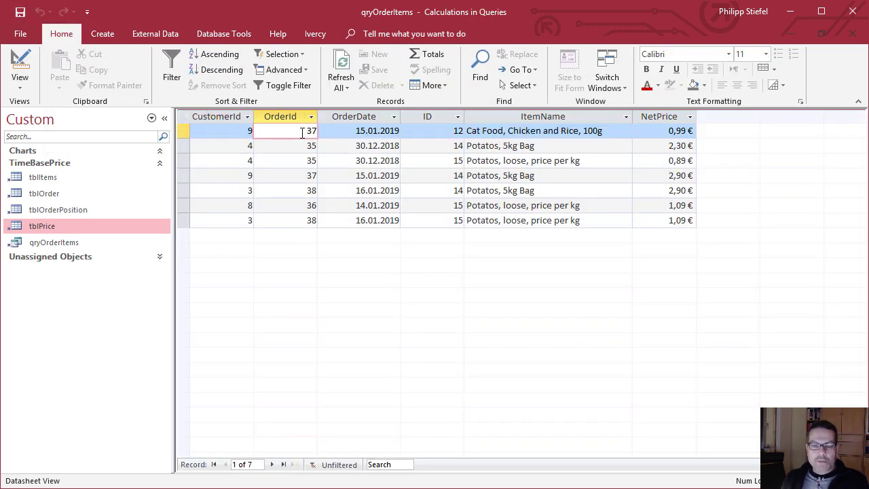
right_click(302, 132)
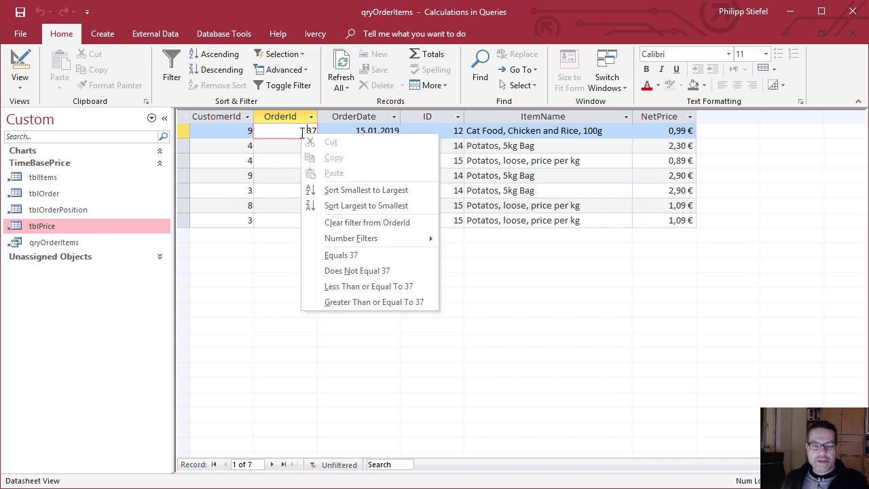
left_click(353, 253)
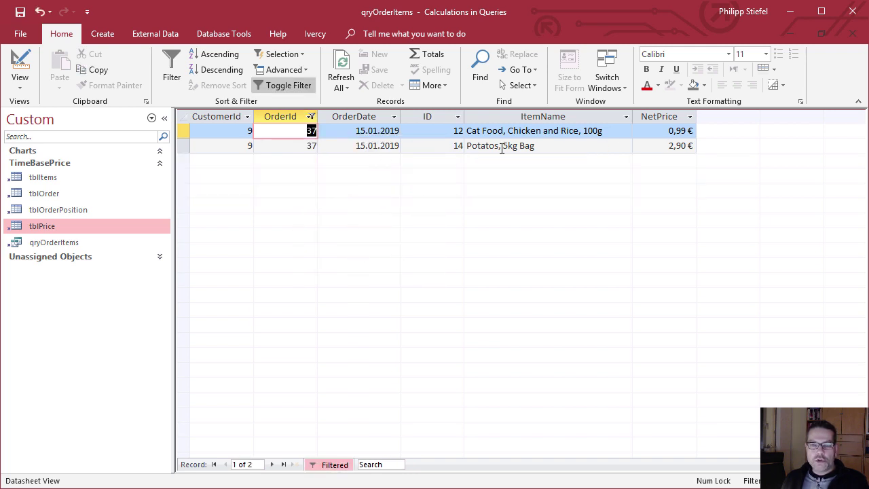
left_click(184, 146)
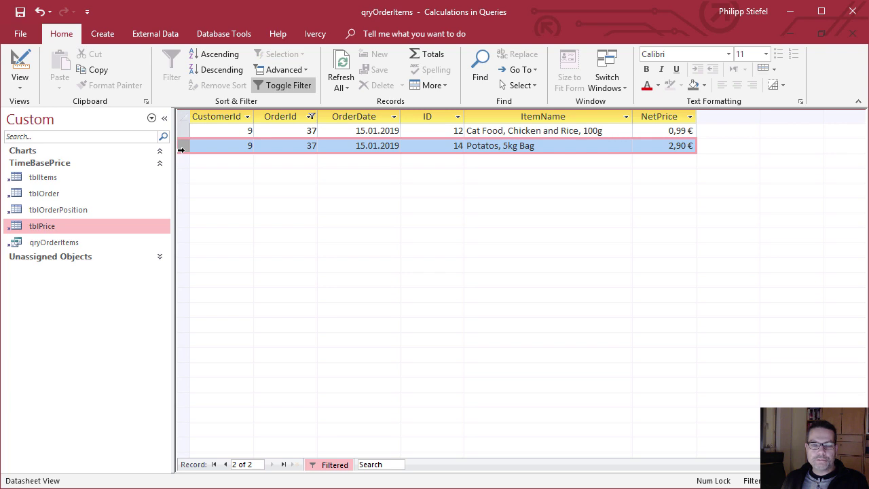
- Remove the OrderId filter by including all order numbers again
left_click(311, 117)
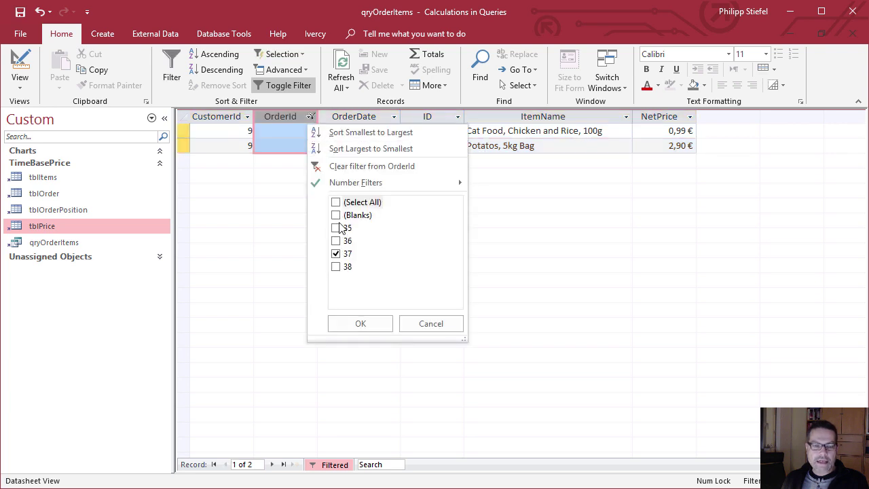
left_click(336, 203)
left_click(361, 326)
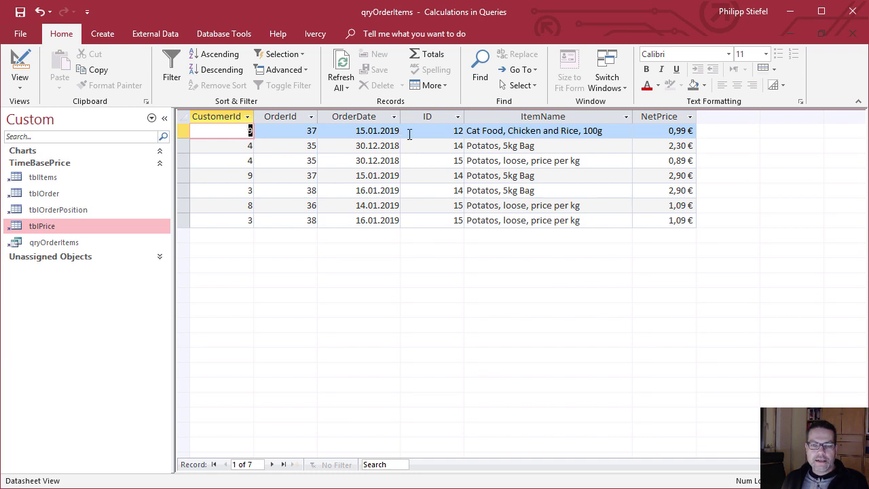
- Filter the ID column to exclude item 12, keeping only items 14 and 15
left_click(458, 117)
left_click(485, 202)
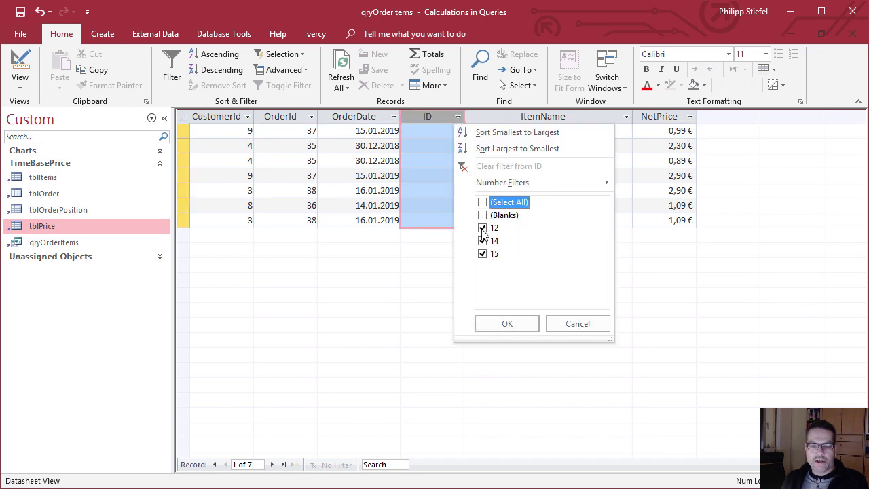
left_click(507, 324)
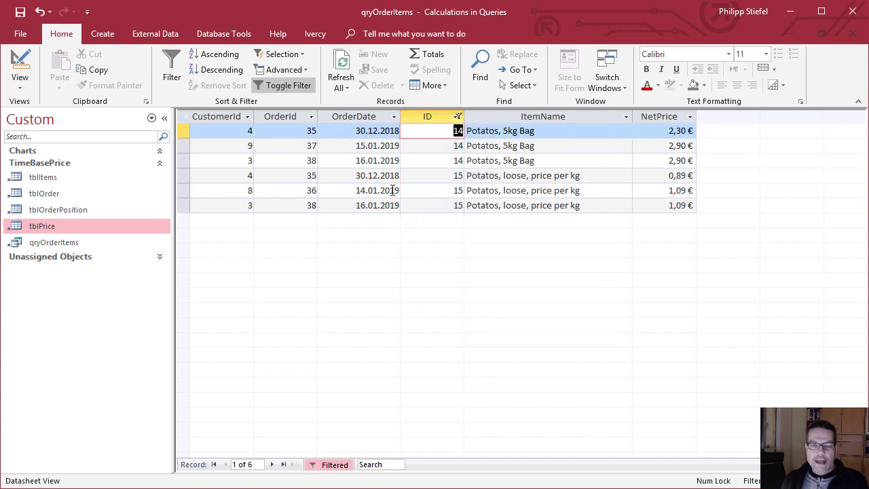
- Sort the filtered records by OrderDate from oldest to newest and go to the last record's ID
left_click(358, 116)
right_click(360, 121)
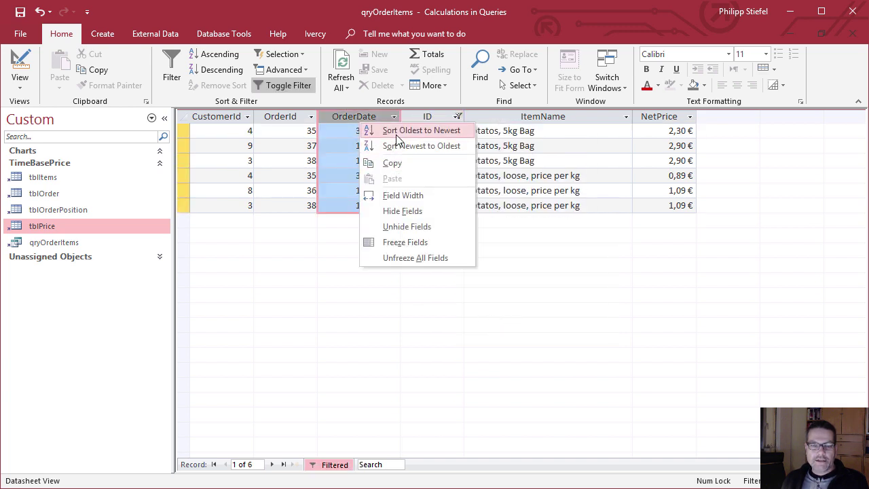
key("Escape")
left_click(441, 190)
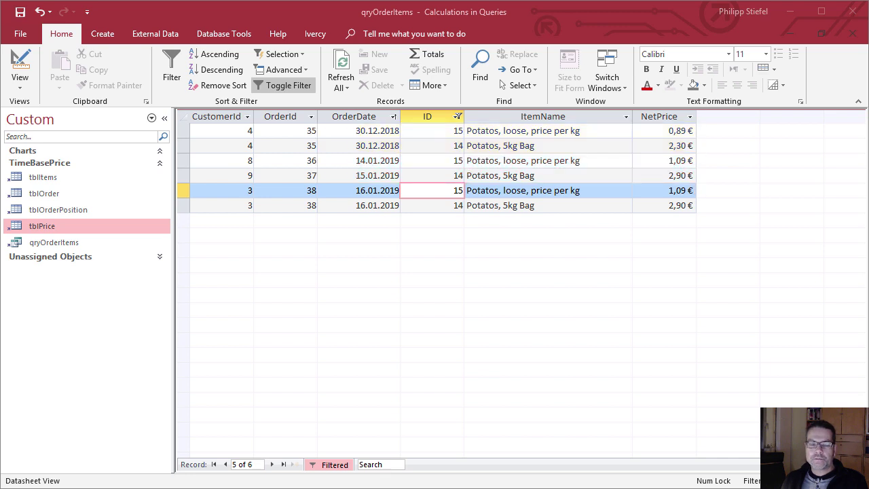
left_click(443, 214)
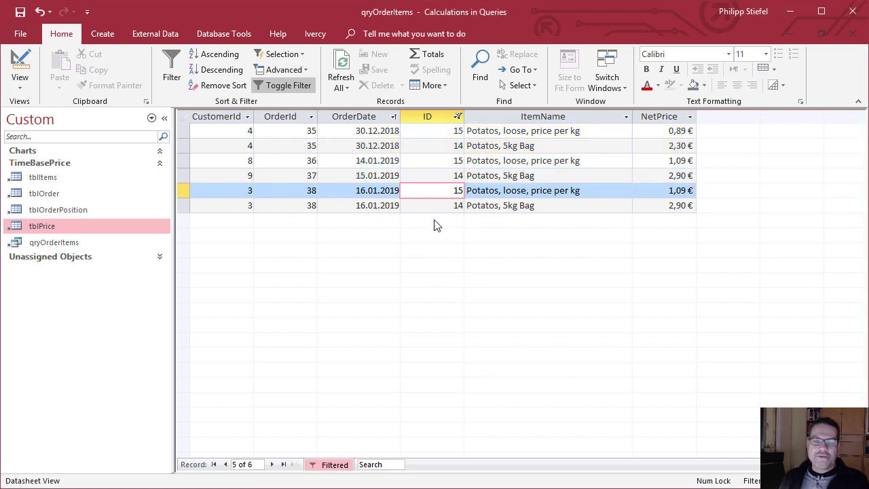
left_click(428, 209)
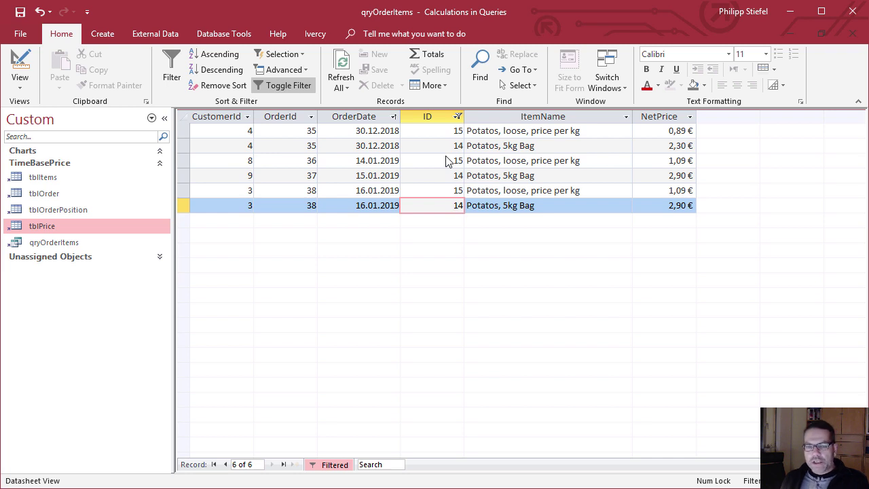
- Show the query in SQL view and copy its entire statement
left_click(24, 87)
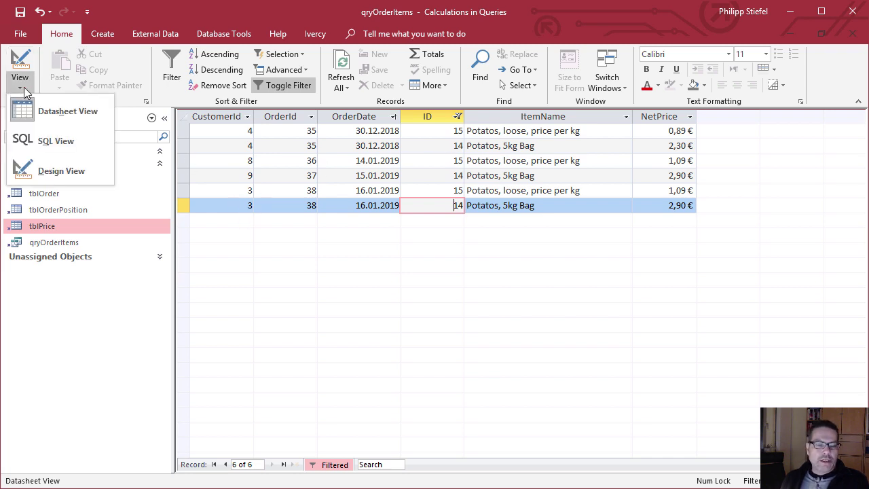
left_click(32, 140)
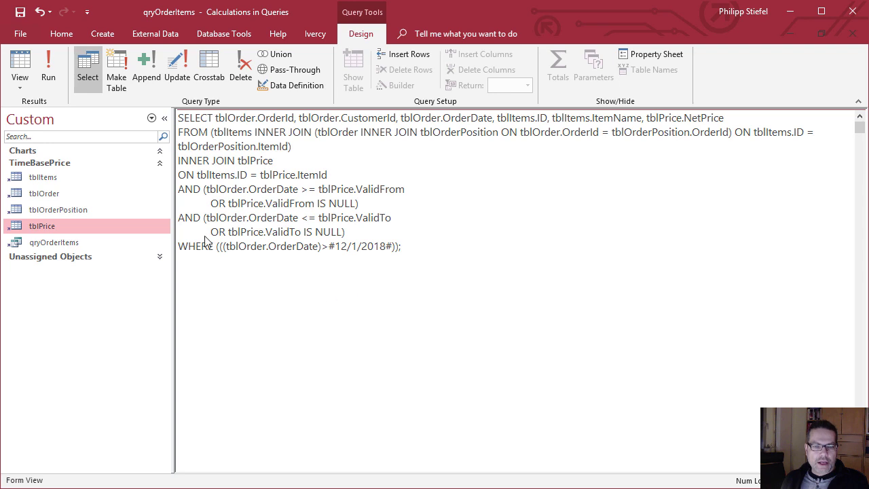
key("ctrl+a")
right_click(218, 158)
left_click(254, 182)
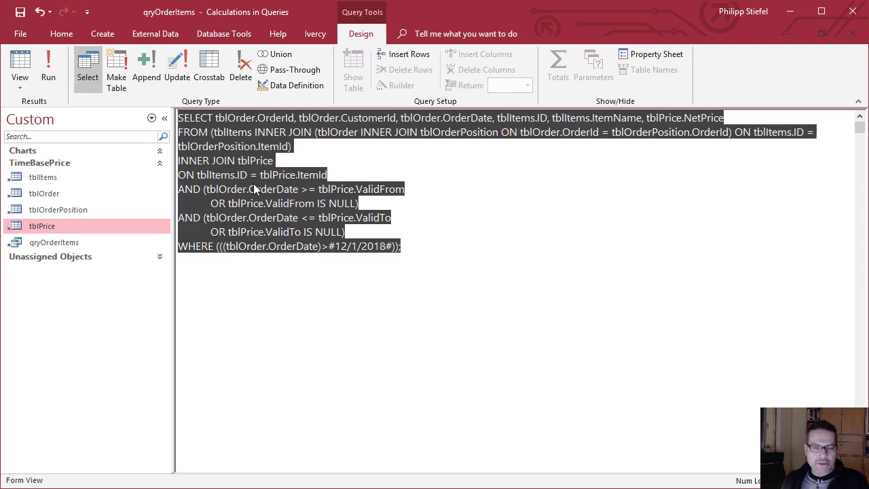
- Open Notepad, paste the copied SQL statement into an empty document and move the window out of the way
key("super")
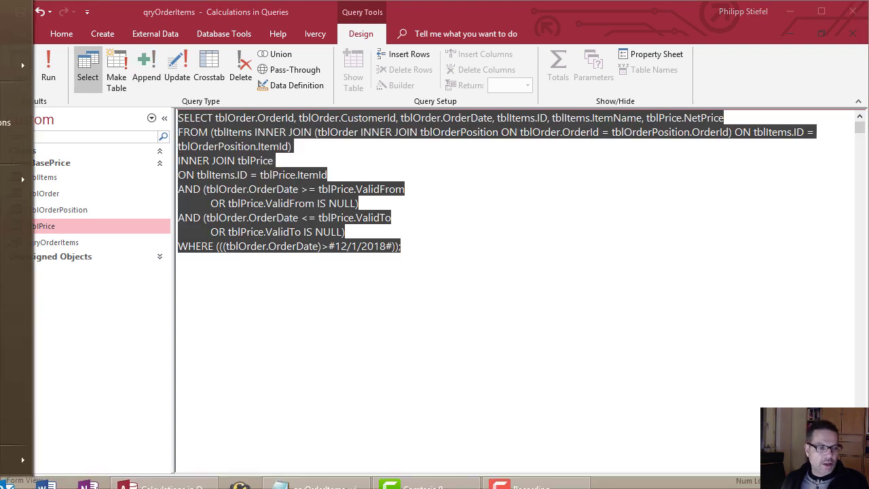
right_click(27, 219)
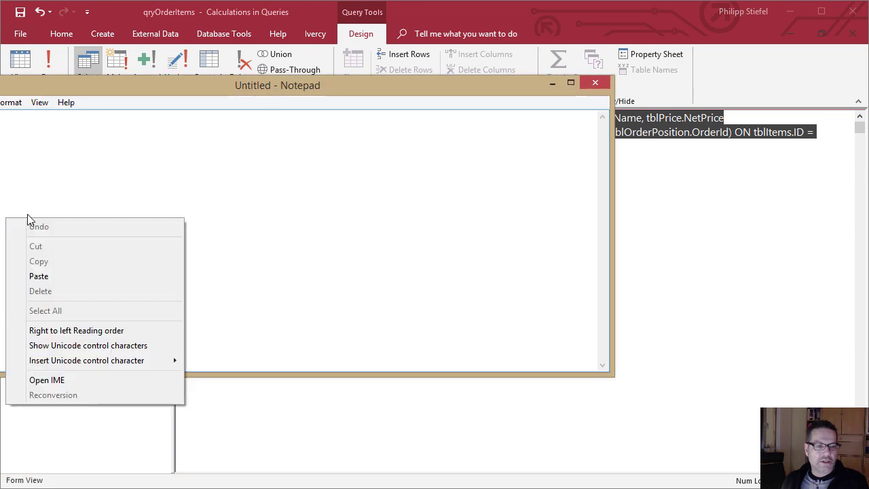
left_click(41, 277)
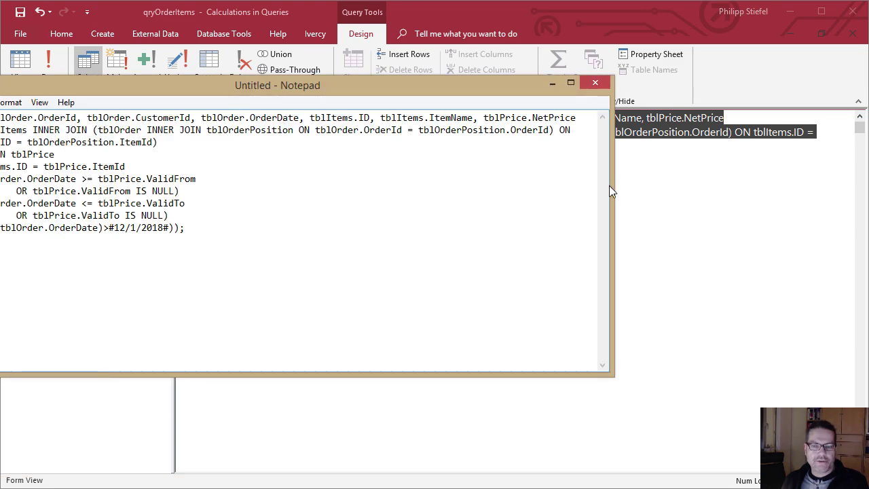
left_click_drag(612, 186, 349, 189)
left_click_drag(70, 90, 0, 88)
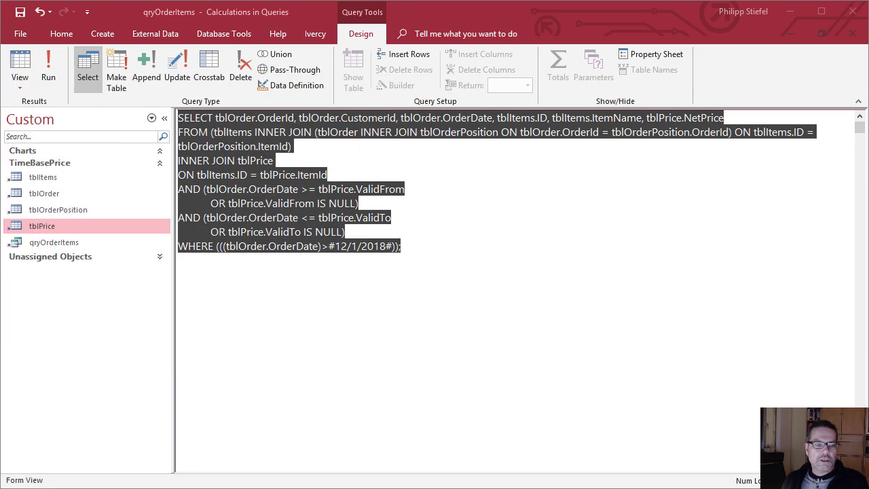
- Return to Access and try to show qryOrderItems in Design view
left_click(548, 266)
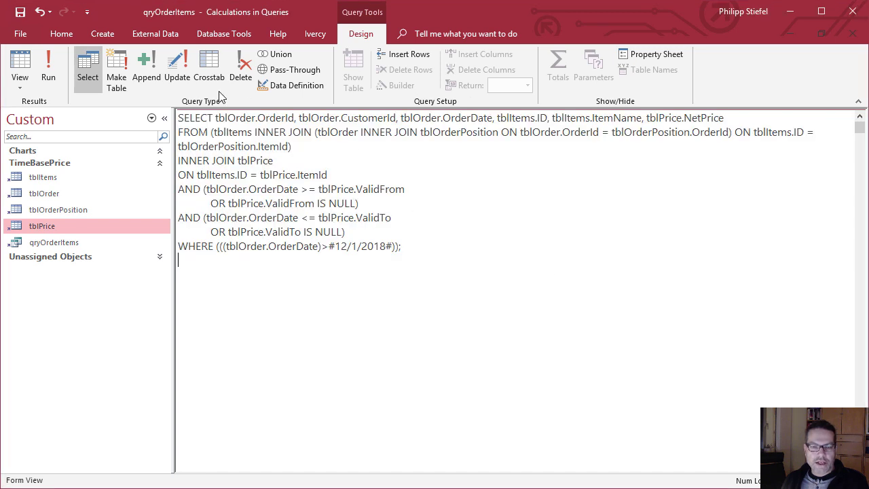
left_click(16, 88)
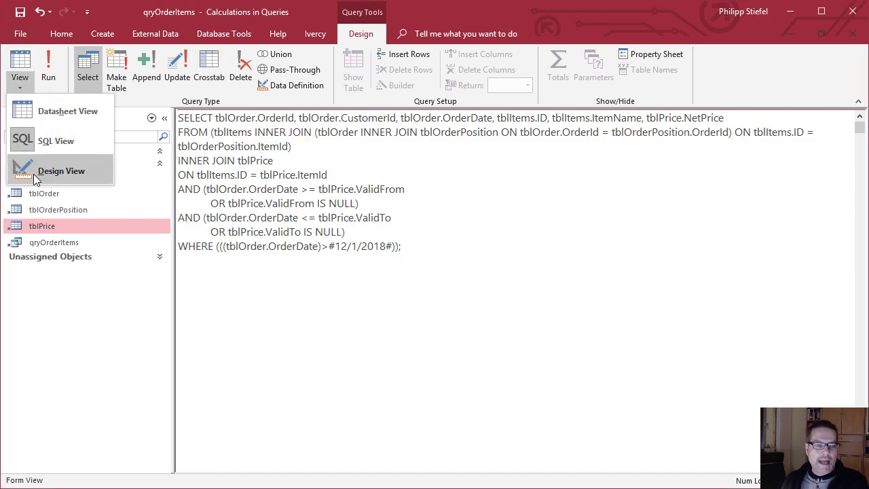
left_click(93, 177)
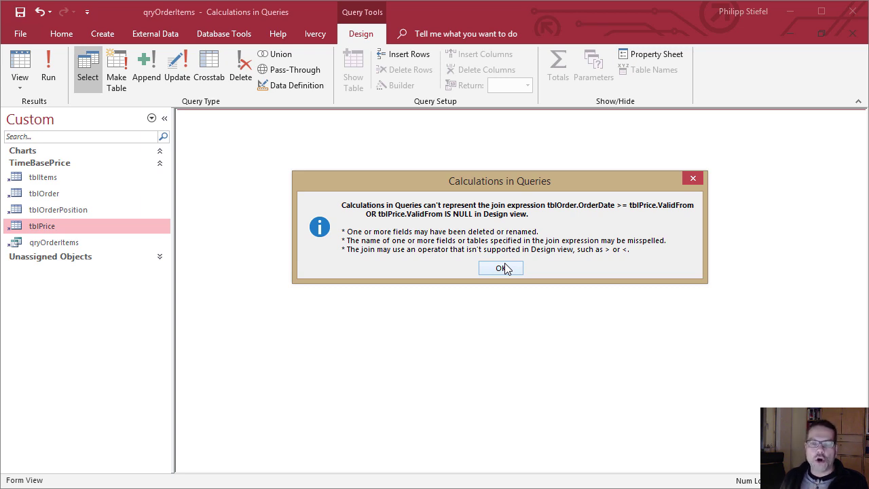
left_click(504, 269)
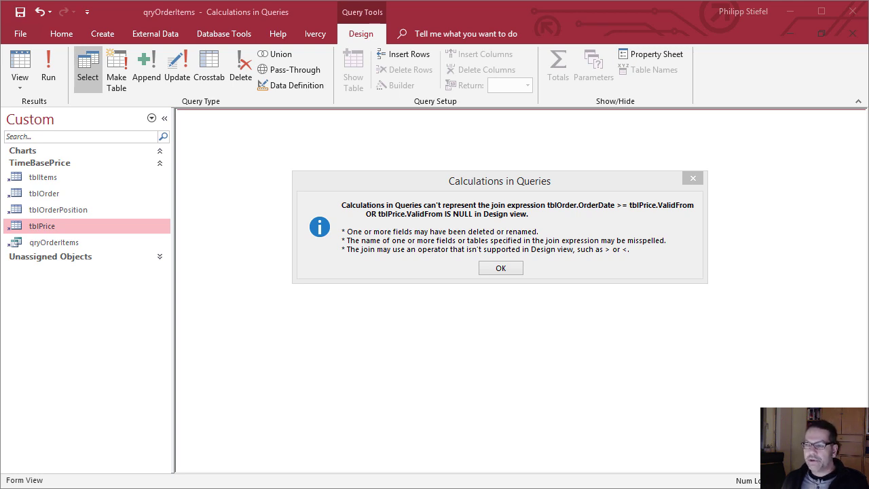
- Switch to Notepad, enlarge its window and examine the ValidFrom and ValidTo join conditions in the SQL backup
key("alt+Tab")
left_click_drag(467, 121, 444, 109)
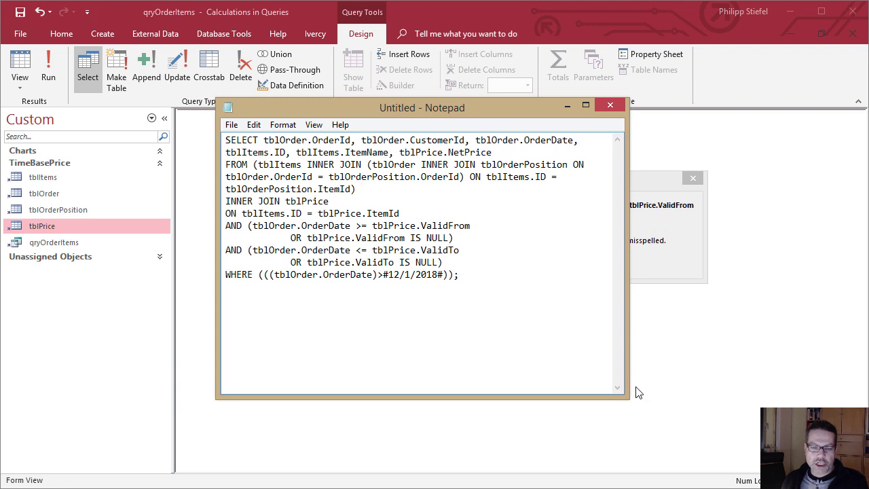
left_click_drag(621, 402, 782, 439)
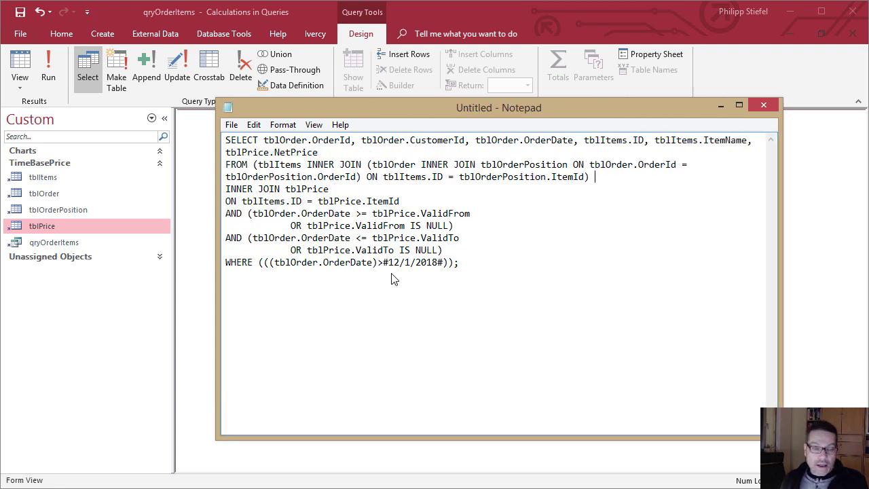
left_click_drag(468, 228, 174, 218)
left_click_drag(226, 202, 228, 266)
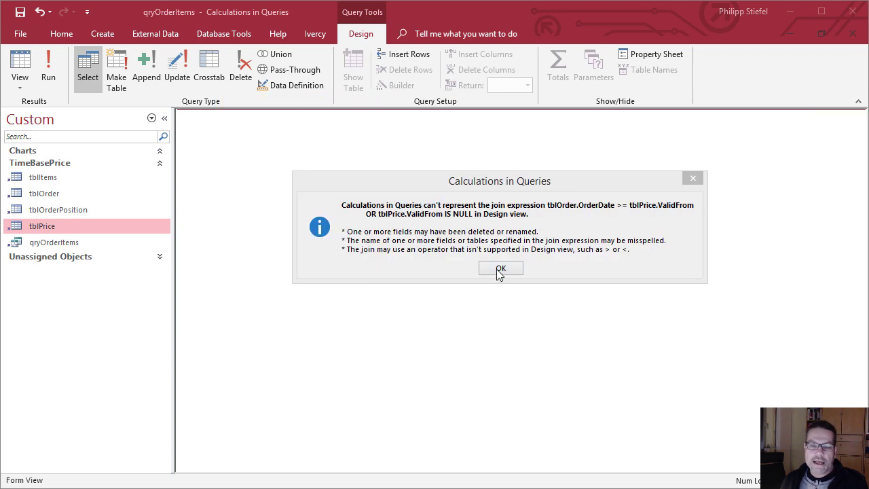
- Acknowledge the join notices in Access and enlarge the table diagram area in Design view to examine the joins
left_click(500, 270)
left_click(332, 198)
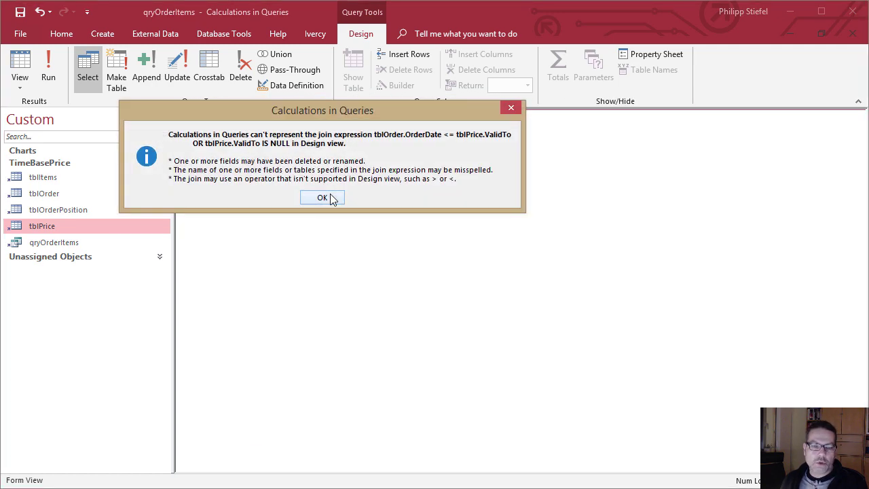
left_click(332, 197)
left_click(331, 195)
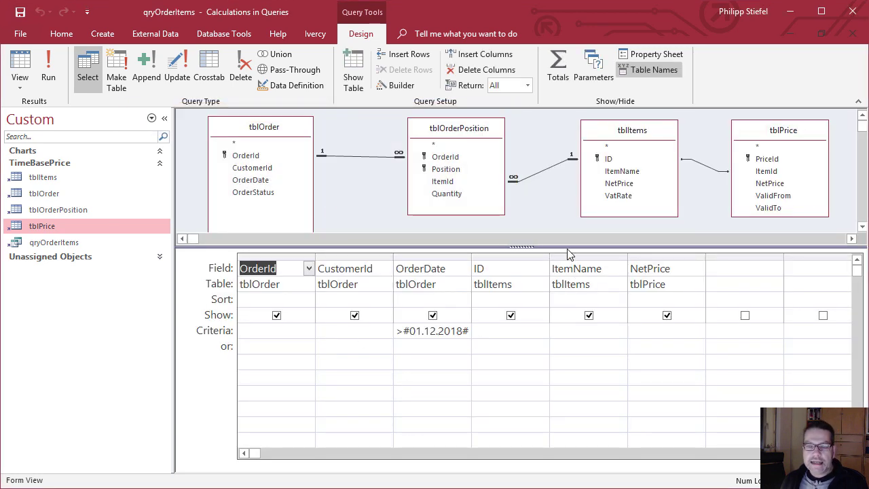
left_click_drag(569, 250, 569, 279)
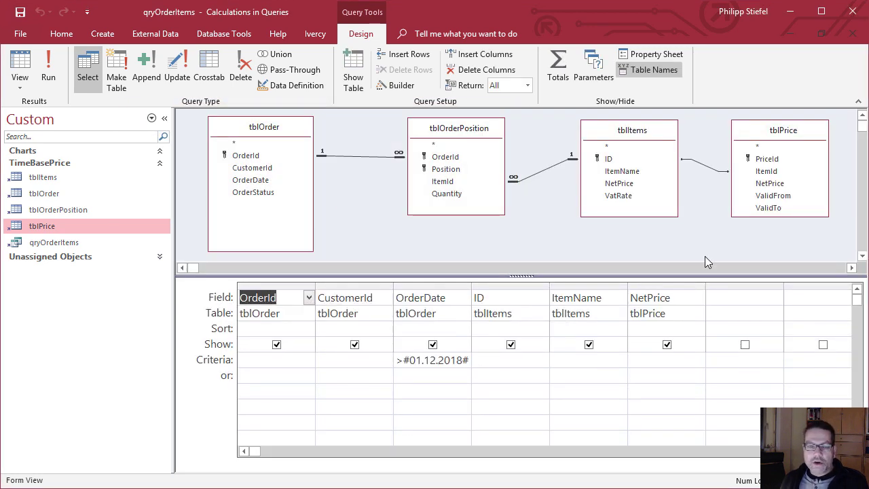
- Switch qryOrderItems back to SQL view and deselect the statement
left_click(20, 85)
left_click(77, 148)
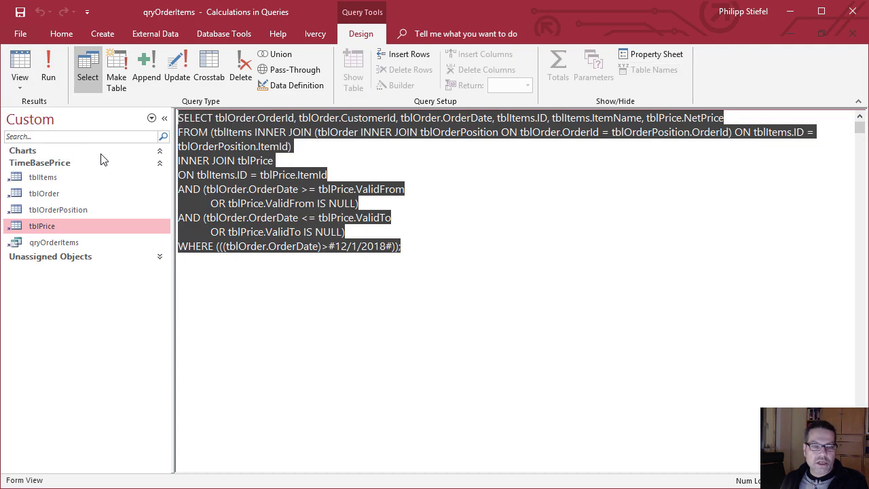
left_click(437, 366)
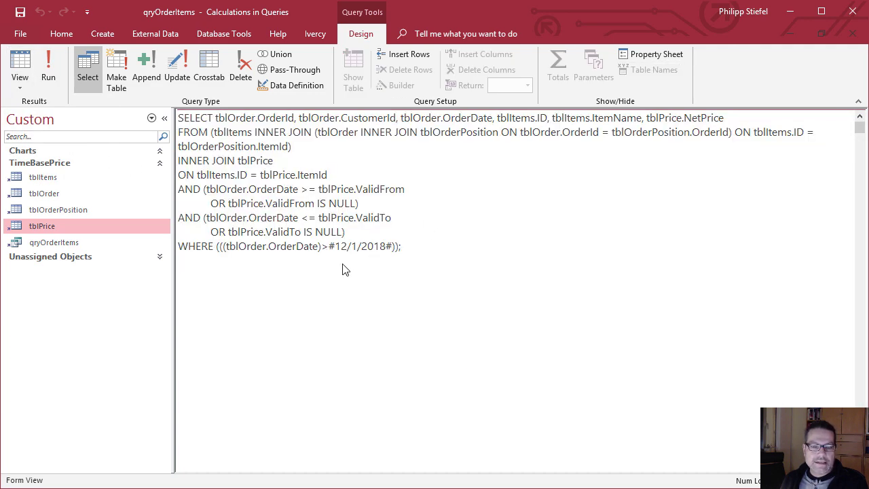
- Examine the joins of qryOrderItems in Design view and return to the SQL statement
left_click(22, 86)
left_click(37, 168)
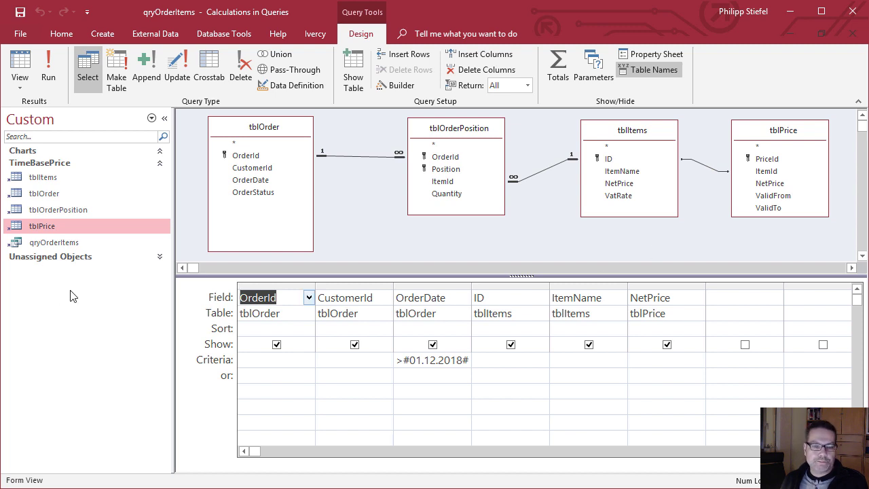
left_click(20, 87)
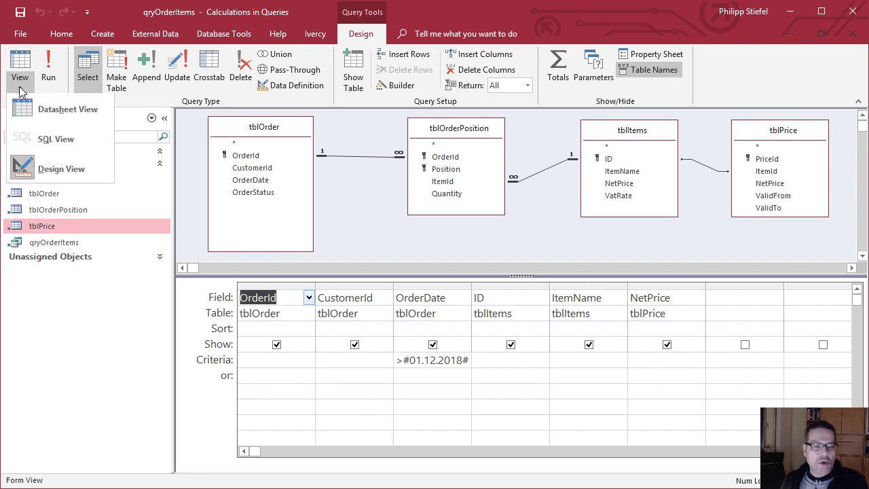
left_click(35, 140)
left_click(380, 314)
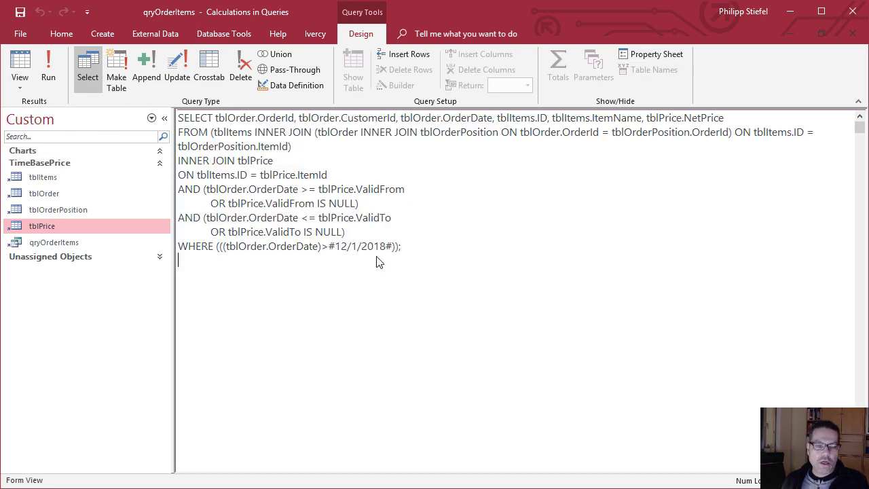
- Move the ValidFrom and ValidTo conditions from the tblPrice join to the end of the WHERE clause
left_click_drag(361, 233, 154, 197)
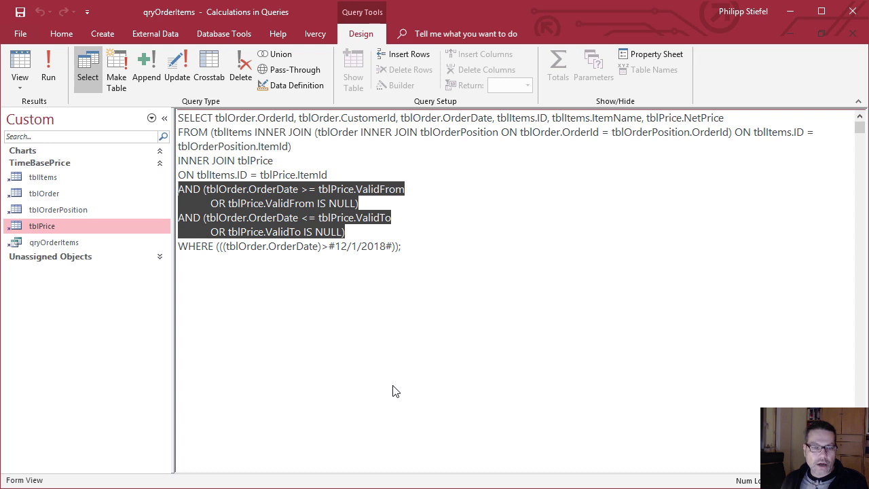
key("ctrl+x")
key("Delete")
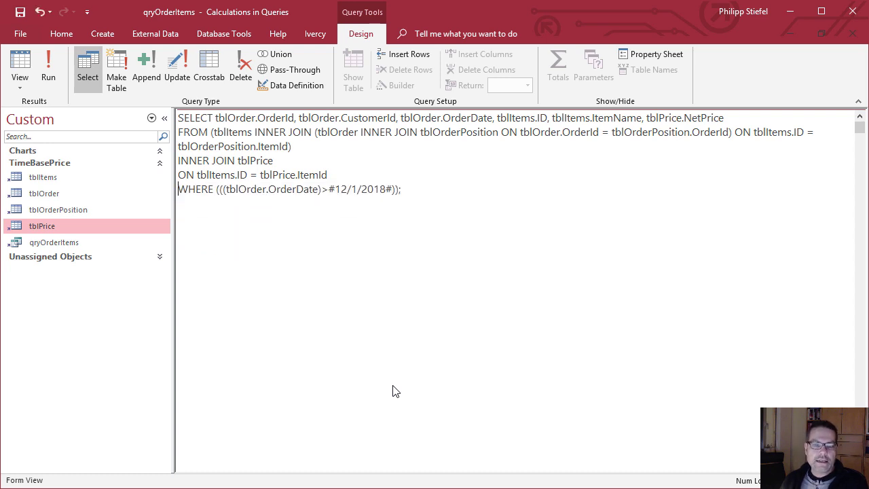
key("End")
key("BackSpace")
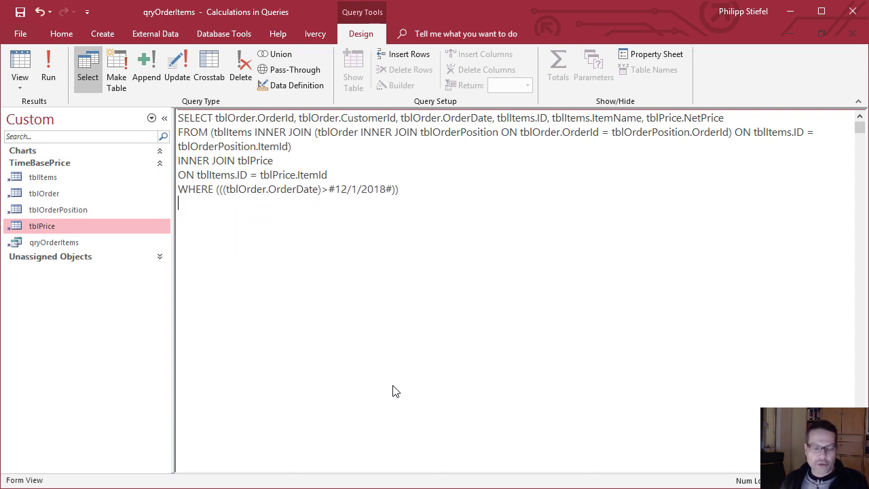
key("Return")
key("ctrl+v")
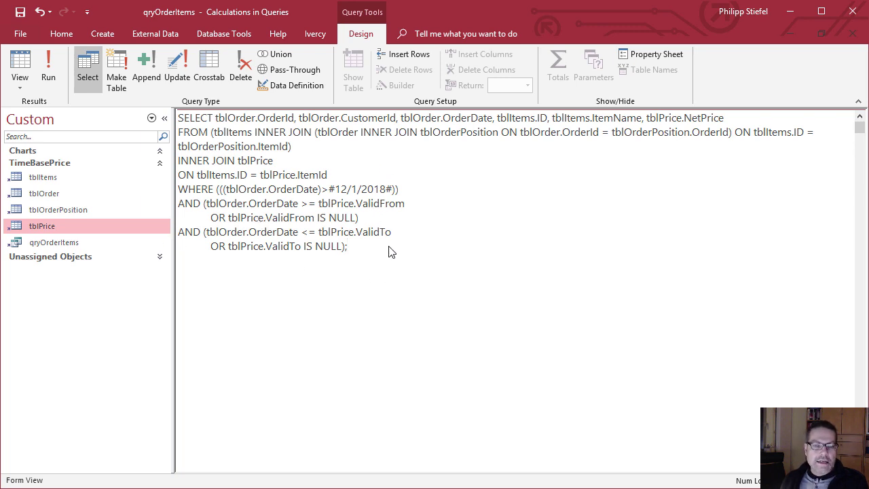
- Run qryOrderItems and compare the NetPrice values of the loose potatoes before and after the turn of the year
left_click(48, 68)
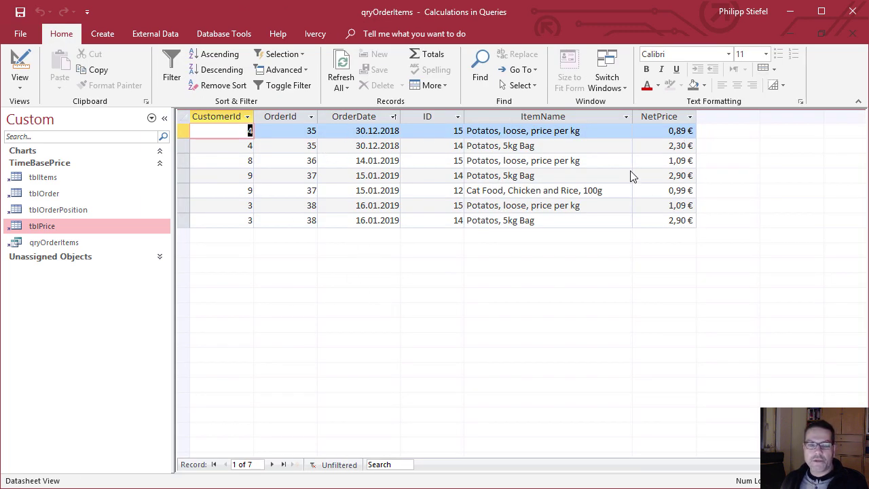
left_click(645, 130)
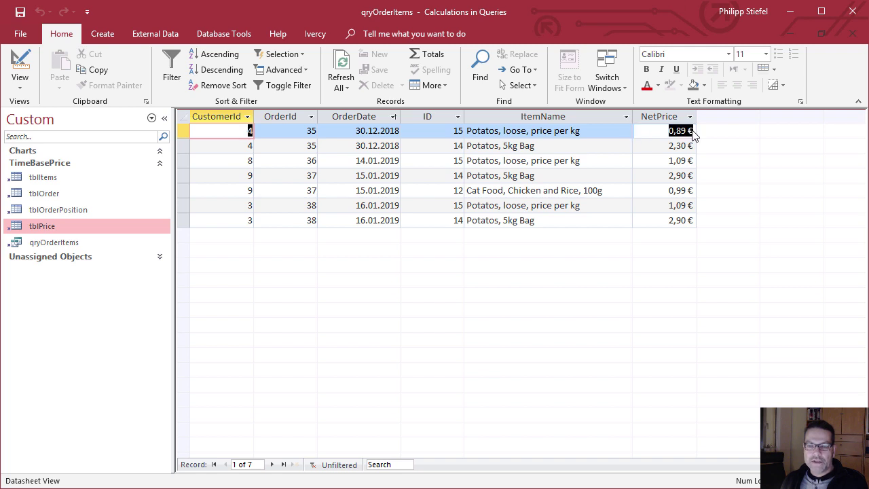
left_click(658, 164)
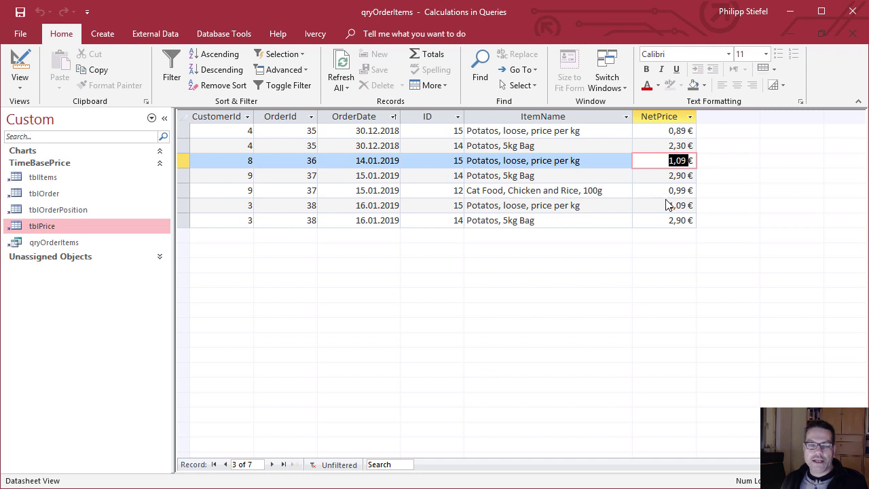
- Show qryOrderItems in Design view, widen the OrderDate column and examine the OrderDate, ValidFrom and ValidTo criteria
left_click(22, 87)
left_click(60, 169)
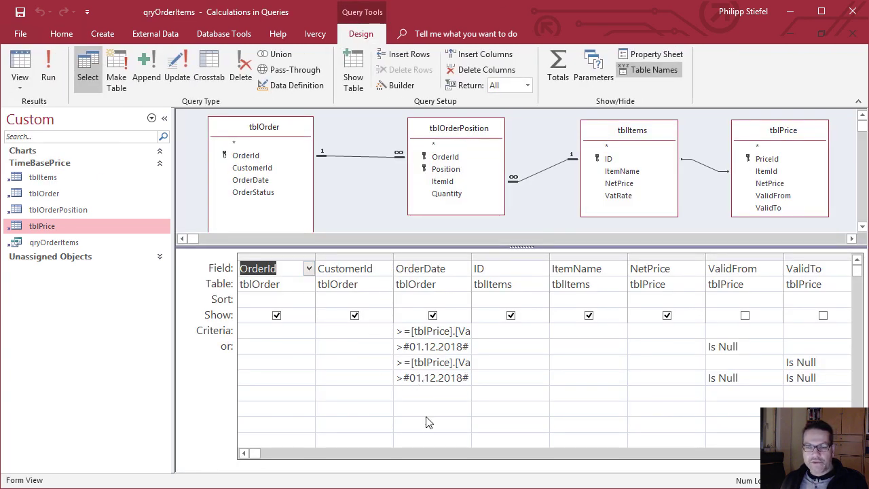
left_click(436, 453)
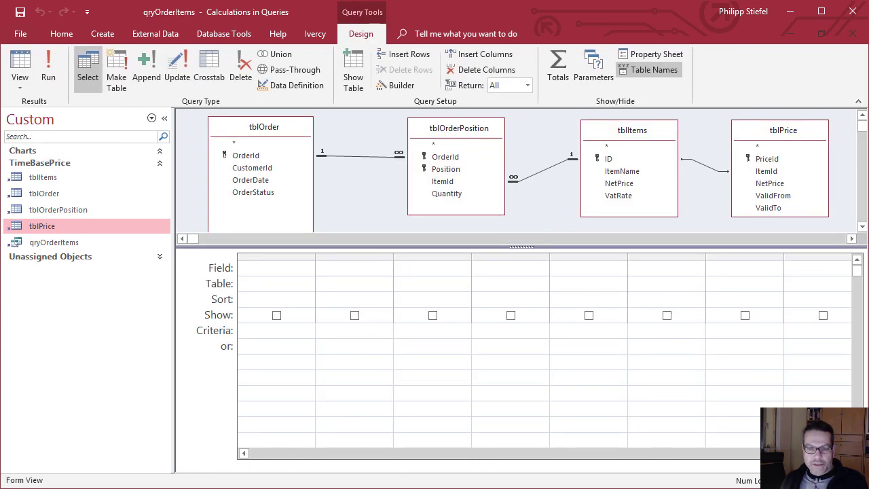
left_click_drag(814, 455, 305, 462)
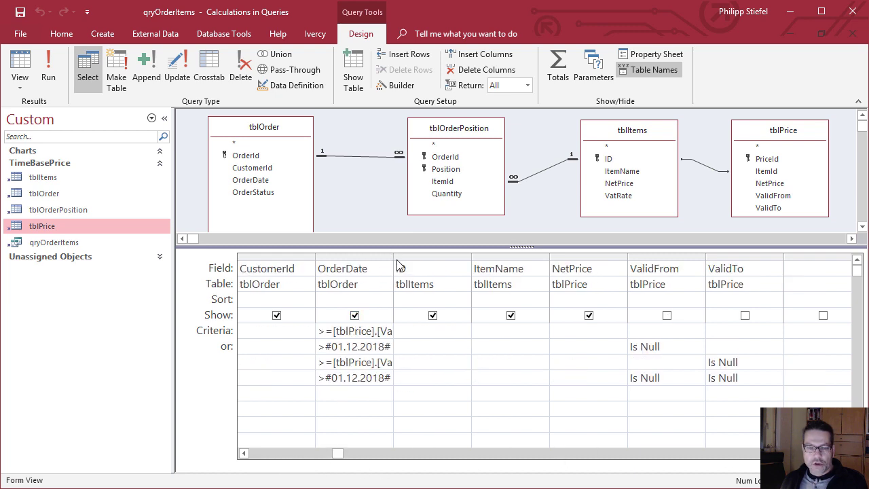
left_click_drag(394, 258, 554, 264)
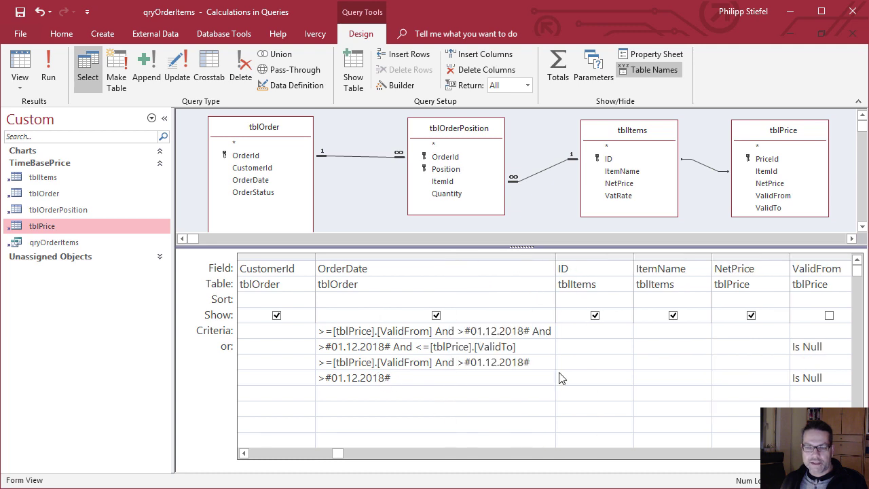
left_click(830, 350)
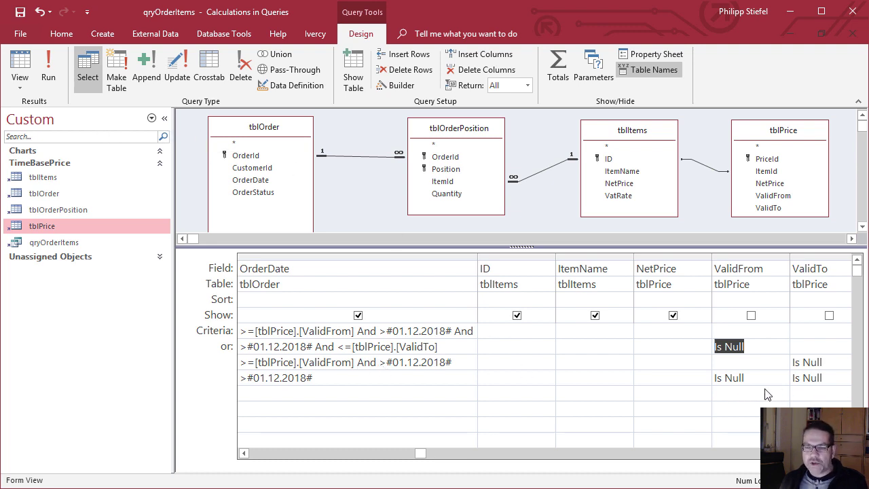
- Return to SQL view, change the tblPrice join to a LEFT JOIN and close qryOrderItems
left_click(20, 81)
left_click(27, 148)
left_click(387, 299)
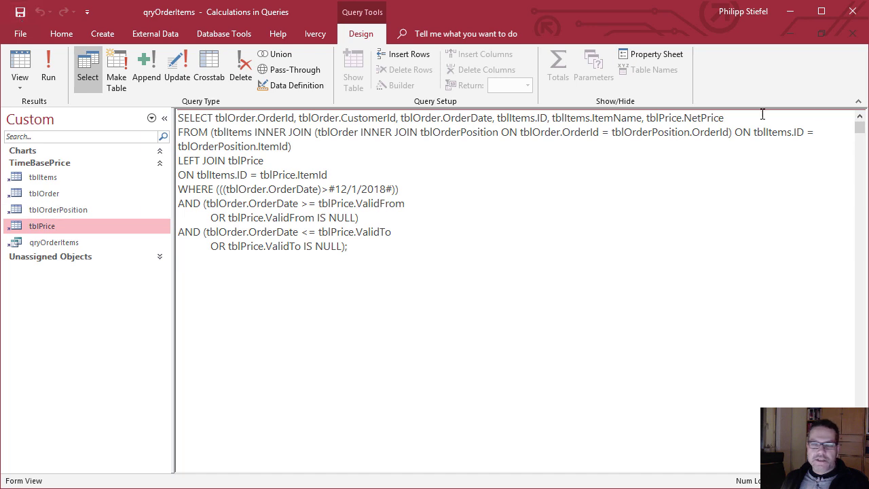
left_click(853, 33)
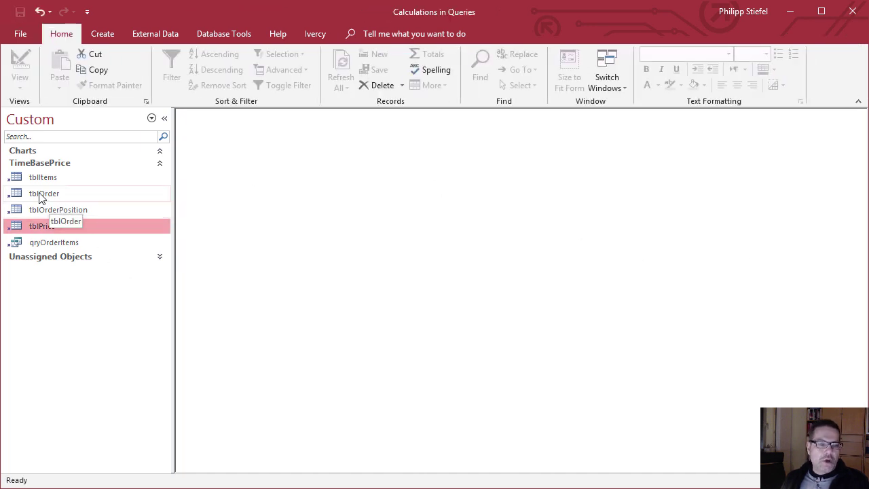
- Open tblPrice and filter ItemId to show only items 14 and 15
double_click(42, 228)
double_click(427, 149)
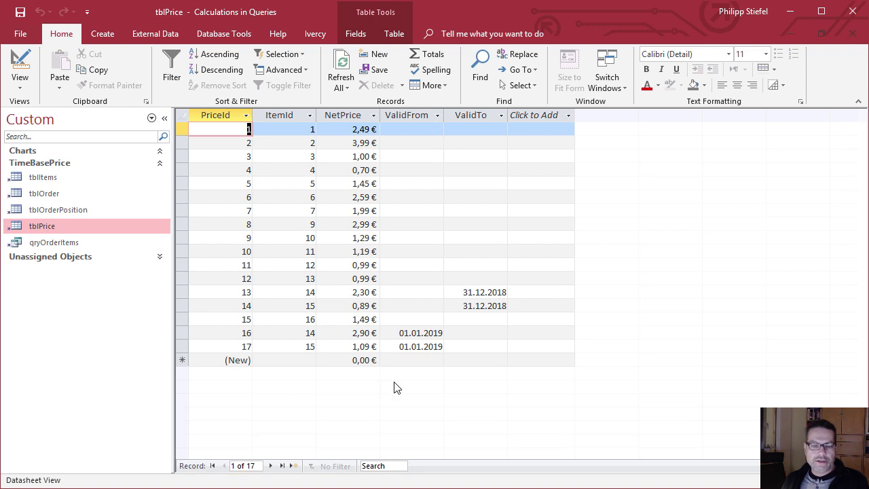
left_click(309, 117)
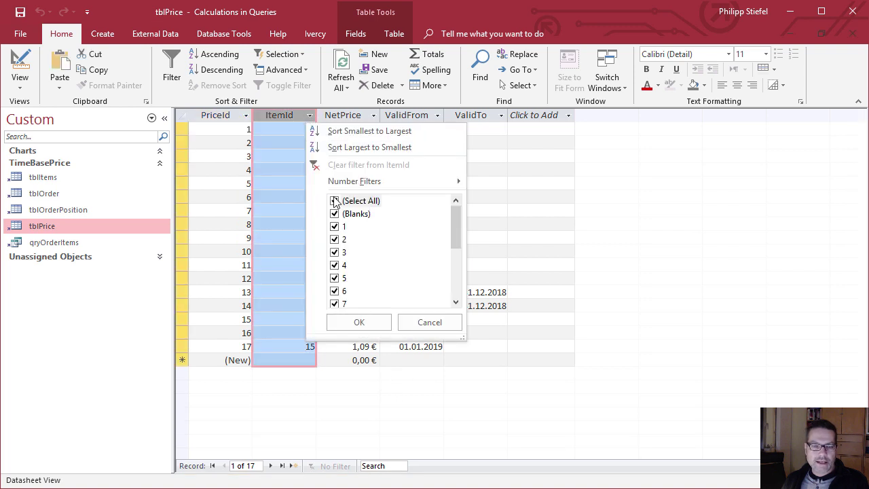
left_click(335, 201)
left_click_drag(454, 235, 464, 324)
left_click(335, 265)
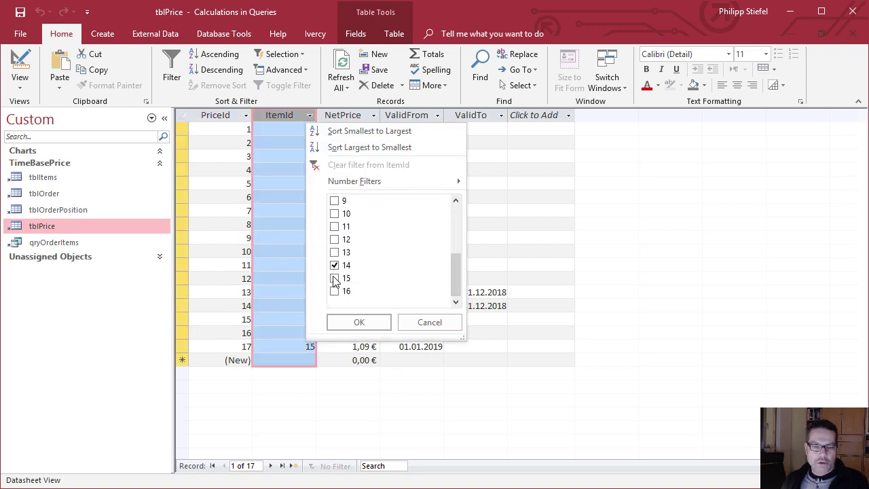
left_click(334, 278)
left_click(358, 321)
left_click(300, 185)
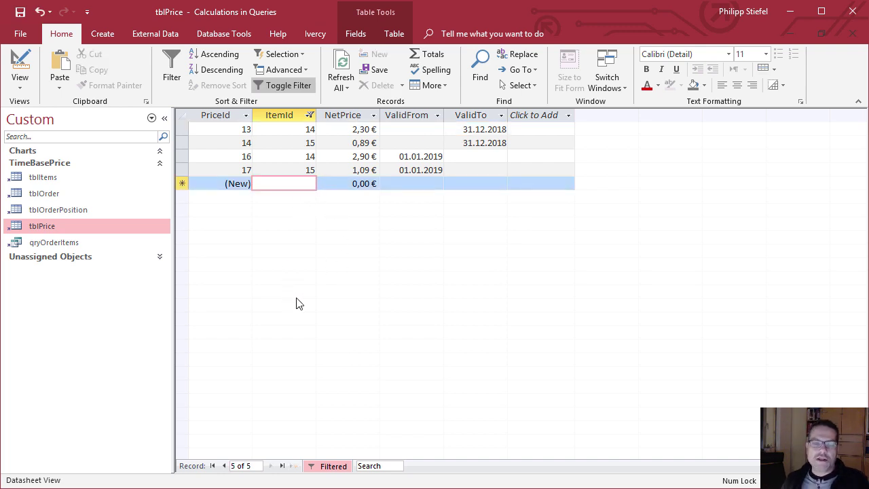
- Set ValidTo to 15.01.2019 for the prices of items 14 and 15 that start on 01.01.2019
left_click(493, 157)
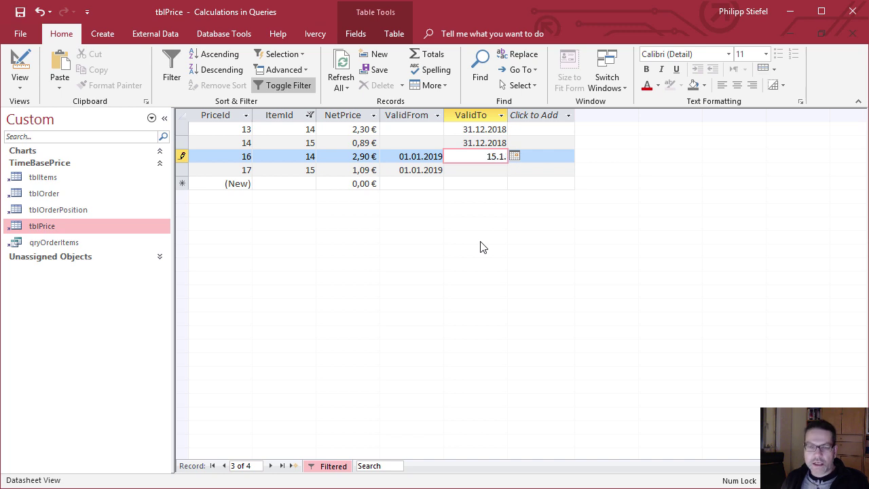
type("15.01.2019")
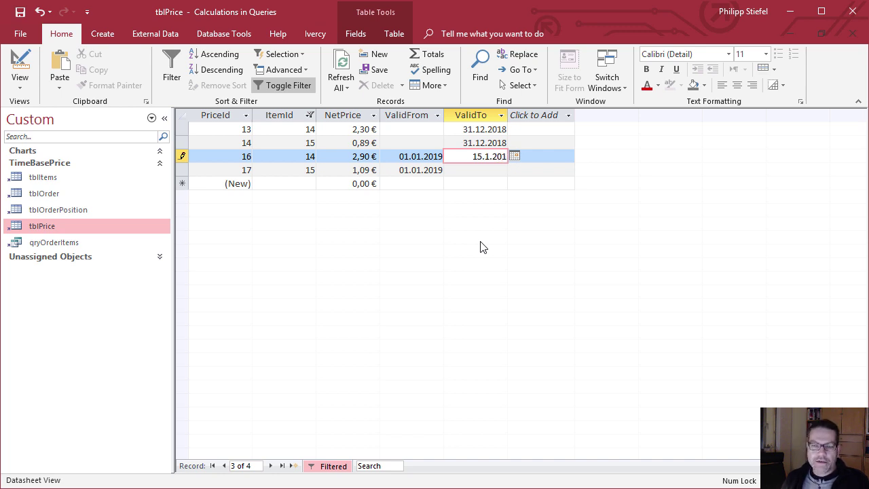
key("Down")
type("15")
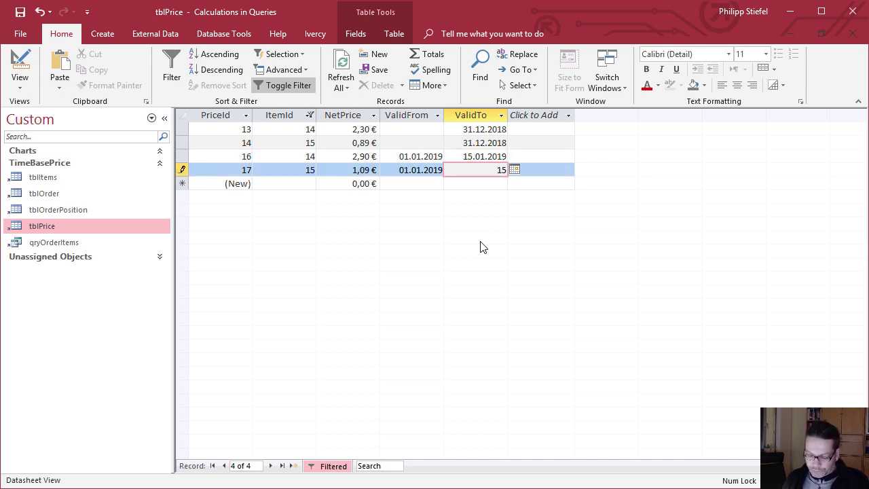
type(".1.2018")
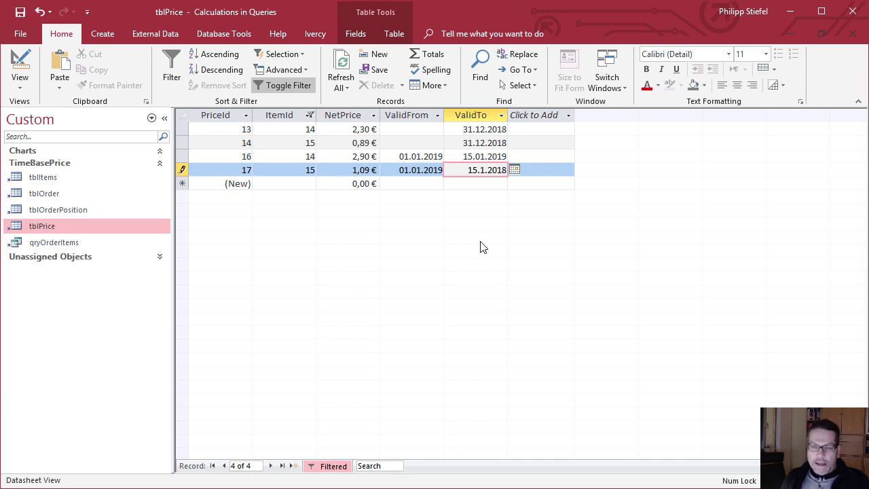
key("Down")
- Add a price record for item 14 with NetPrice 3,50 € and ValidFrom 16.01.2019
key("Left")
key("Left")
key("Left")
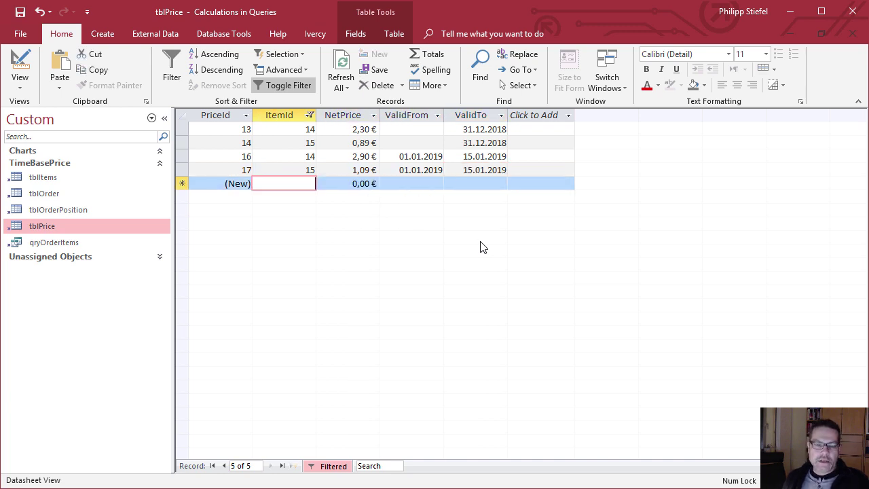
type("14")
key("Tab")
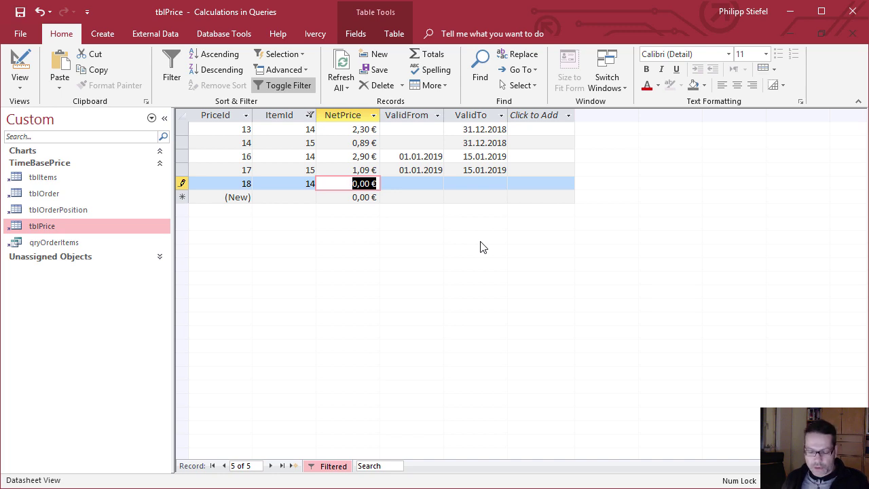
type("3,5")
key("Tab")
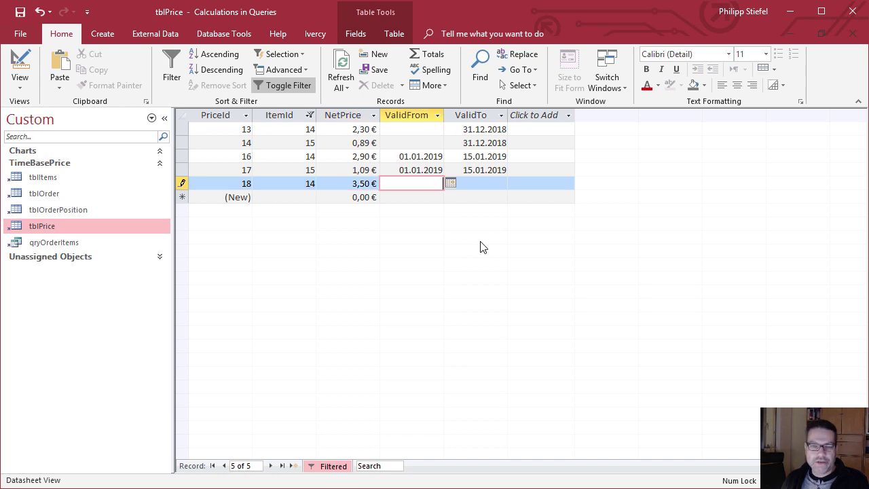
type("16.")
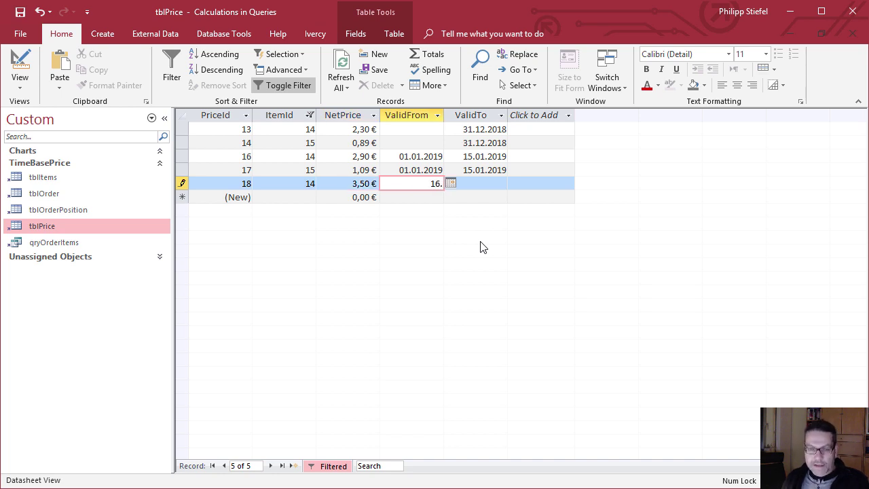
type("01.2019")
key("Down")
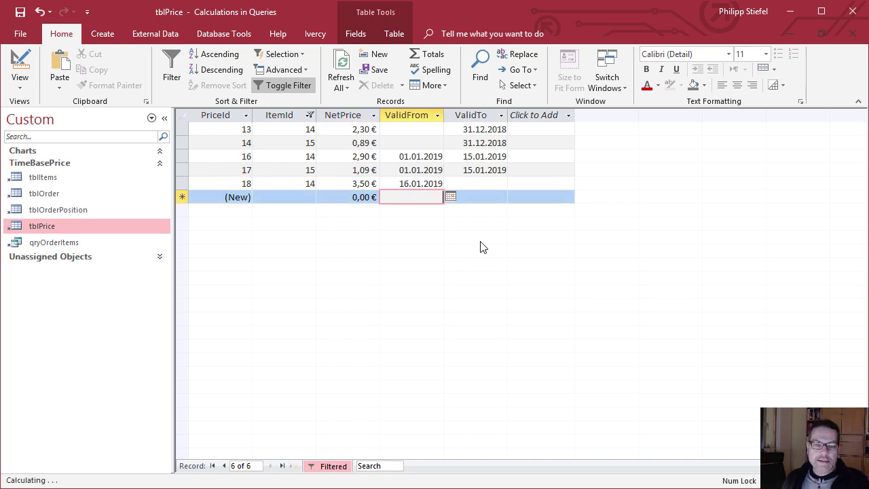
- Add a price record for item 15 with NetPrice 1,29 € and ValidFrom 16.01.2019
key("shift+Tab")
key("shift+Tab")
type("15")
key("Tab")
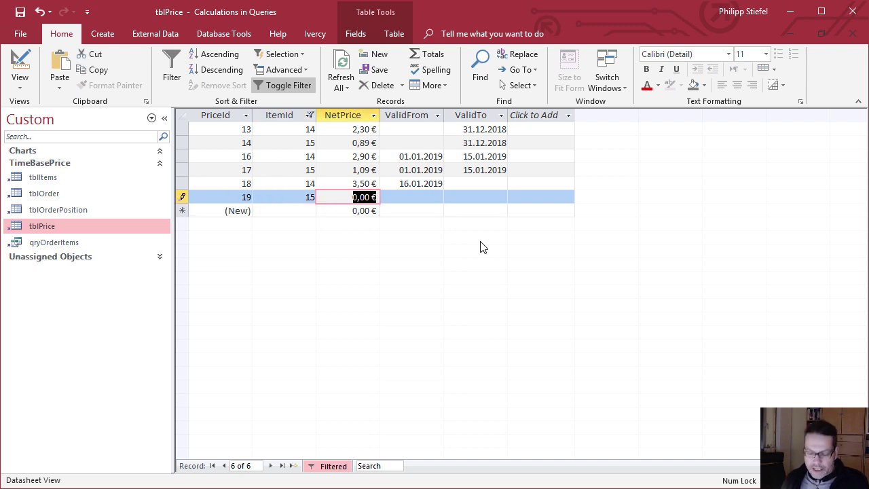
type("1,29")
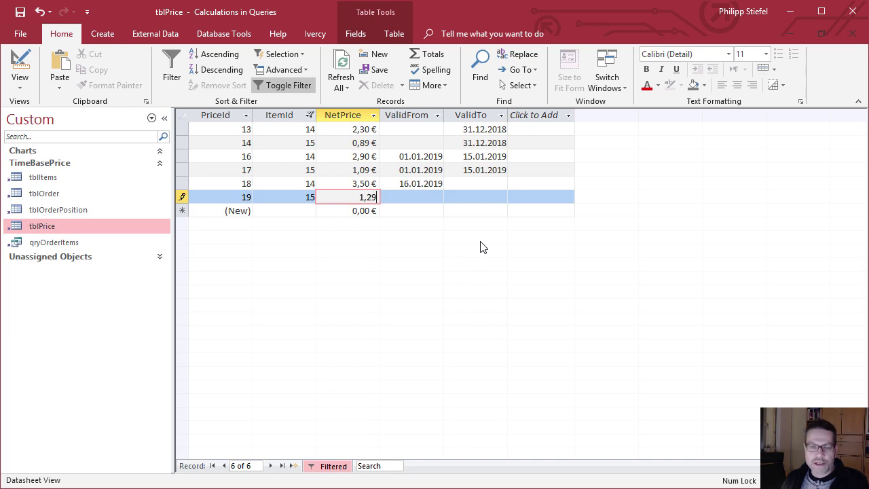
key("Tab")
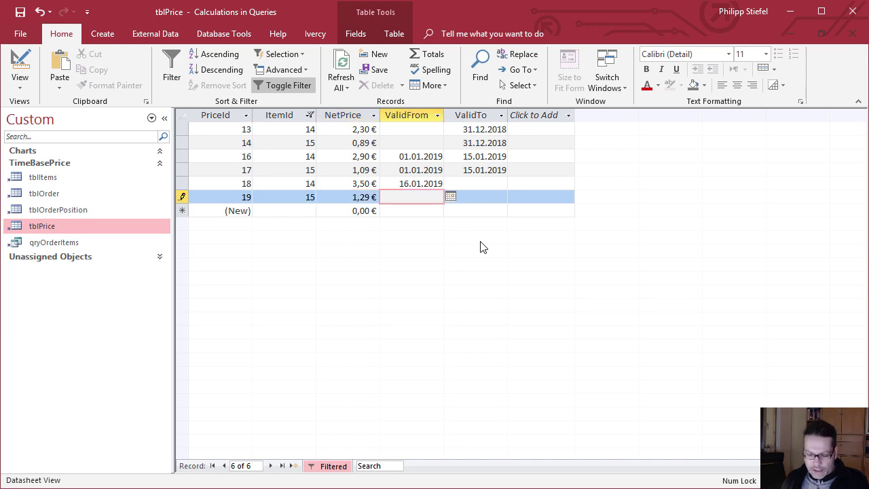
type("16.1.2019")
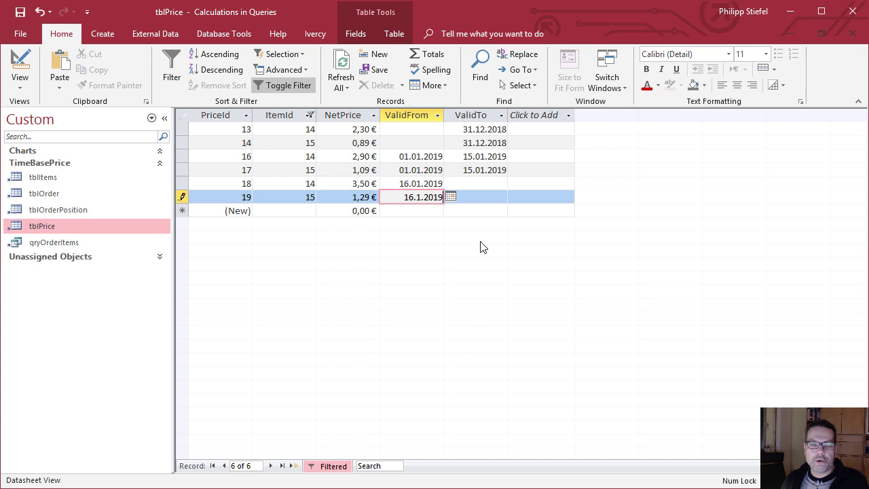
key("Tab")
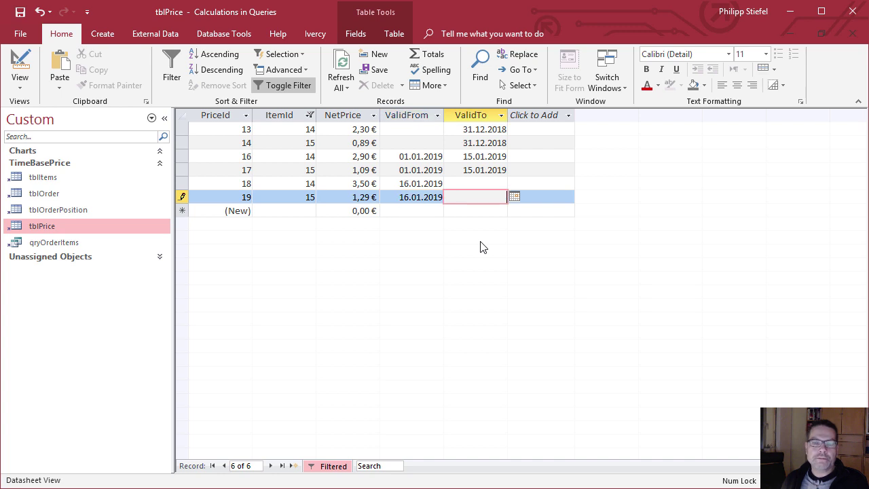
- Commit the new price record for item 15 and run qryOrderItems to check the net prices by order date
key("Tab")
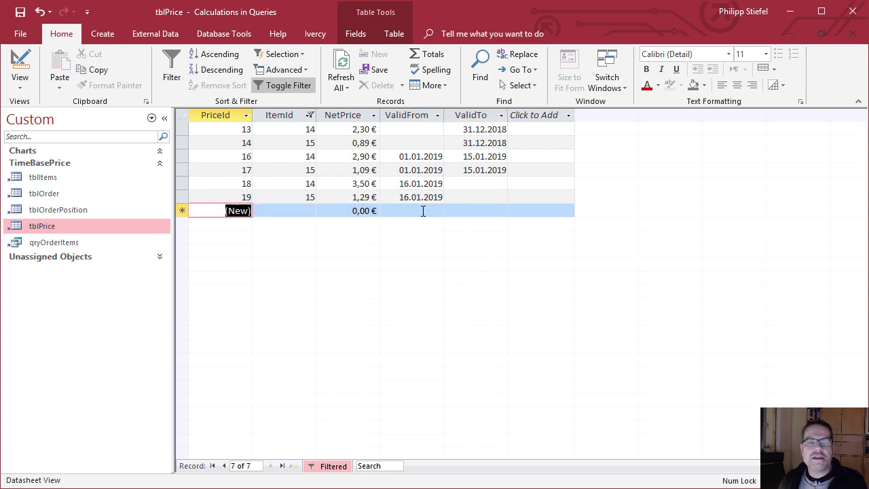
left_click(39, 244)
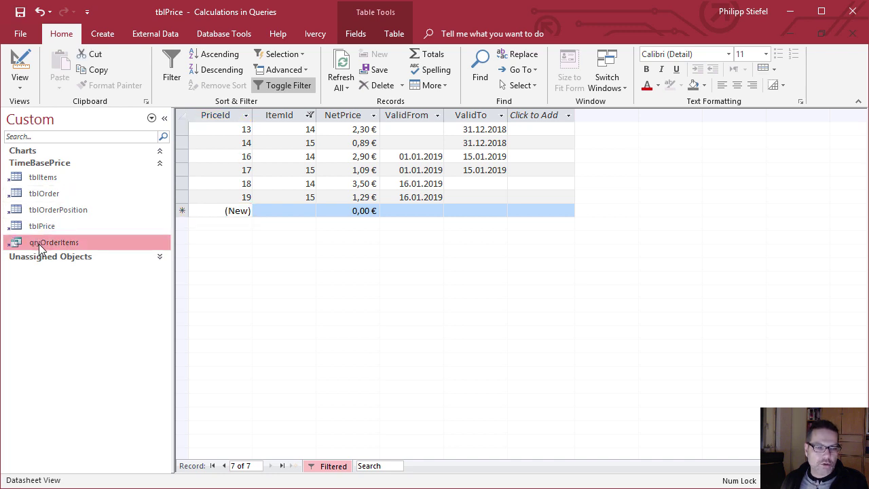
double_click(38, 243)
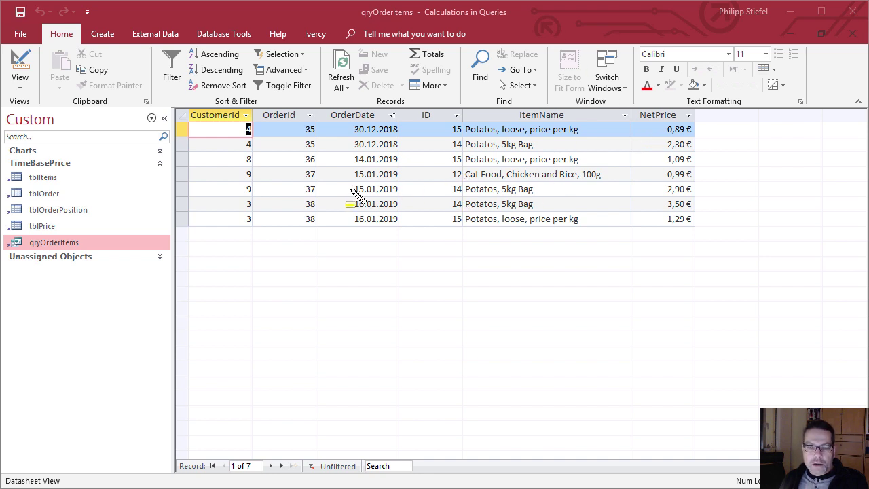
mouse_move(340, 204)
left_mouse_down()
mouse_move(549, 238)
mouse_move(703, 236)
left_mouse_up()
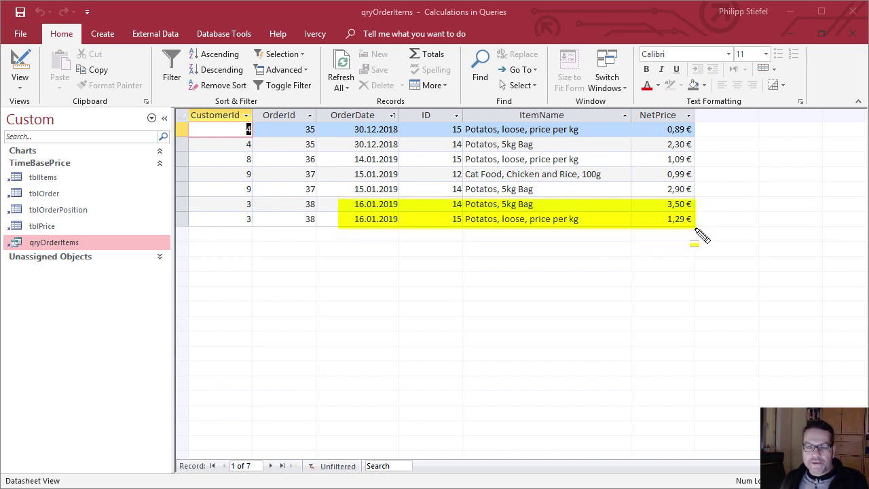
key("c")
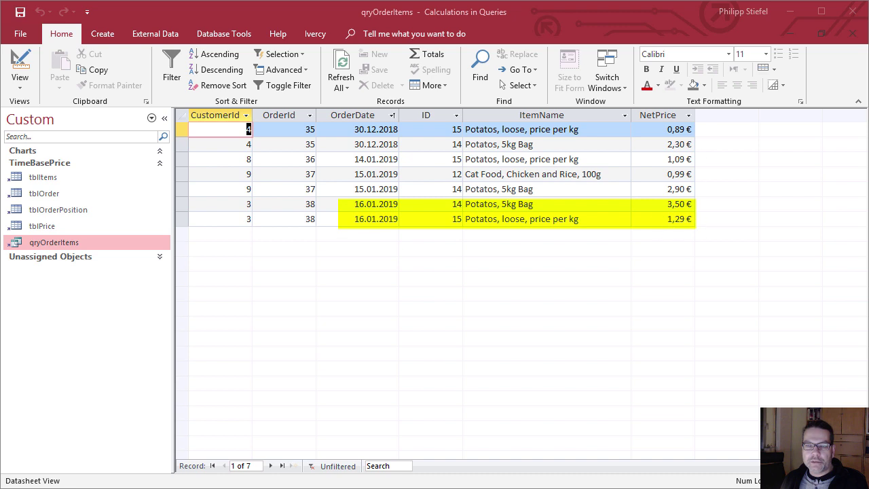
mouse_move(335, 163)
left_mouse_down()
mouse_move(375, 197)
mouse_move(696, 198)
left_mouse_up()
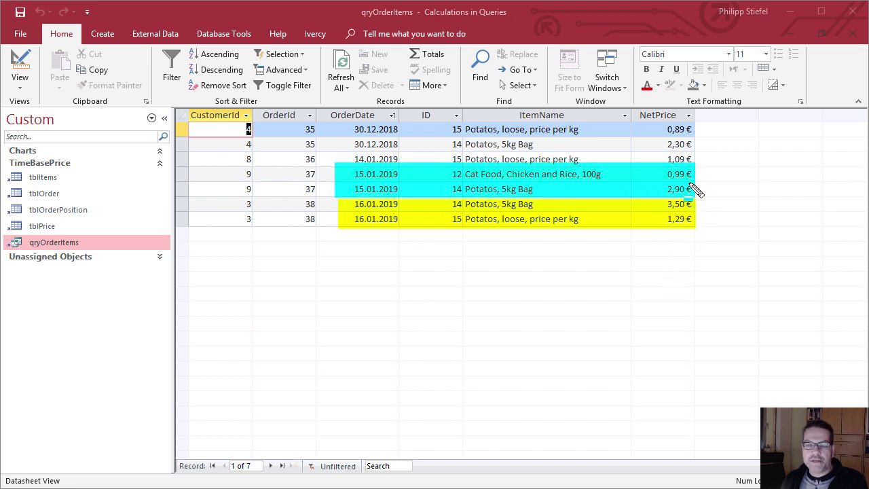